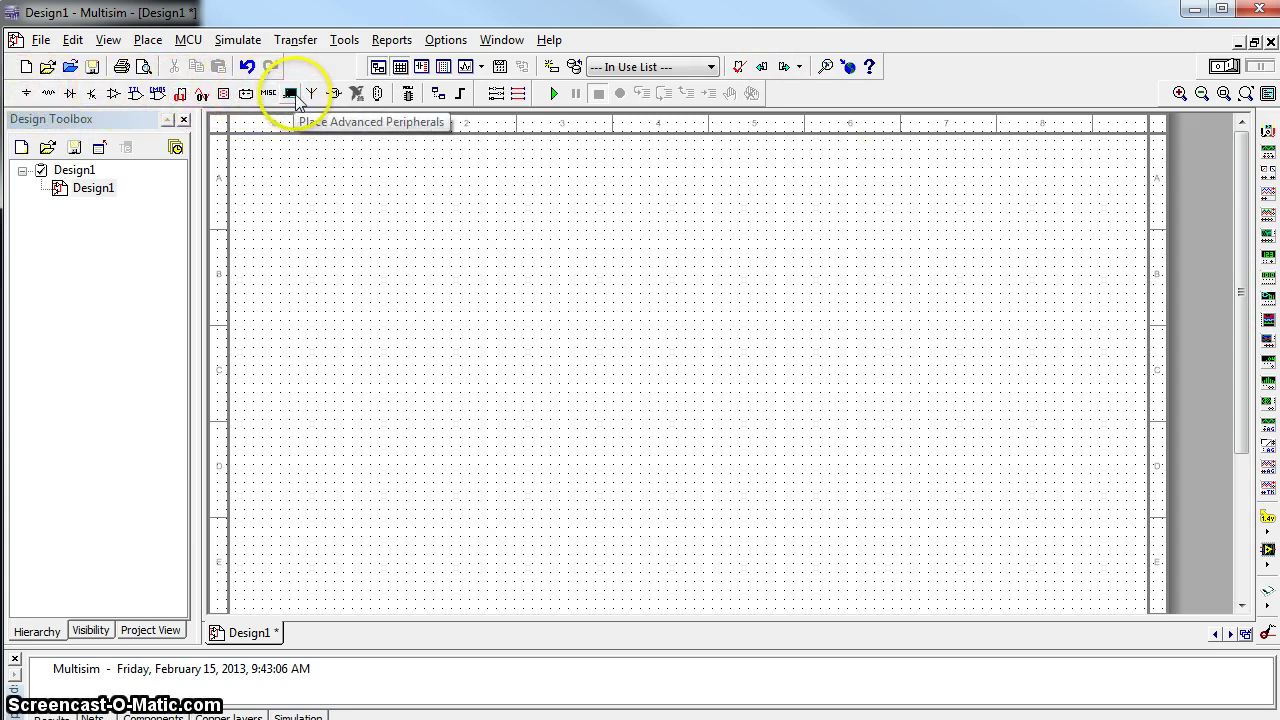
click(23, 94)
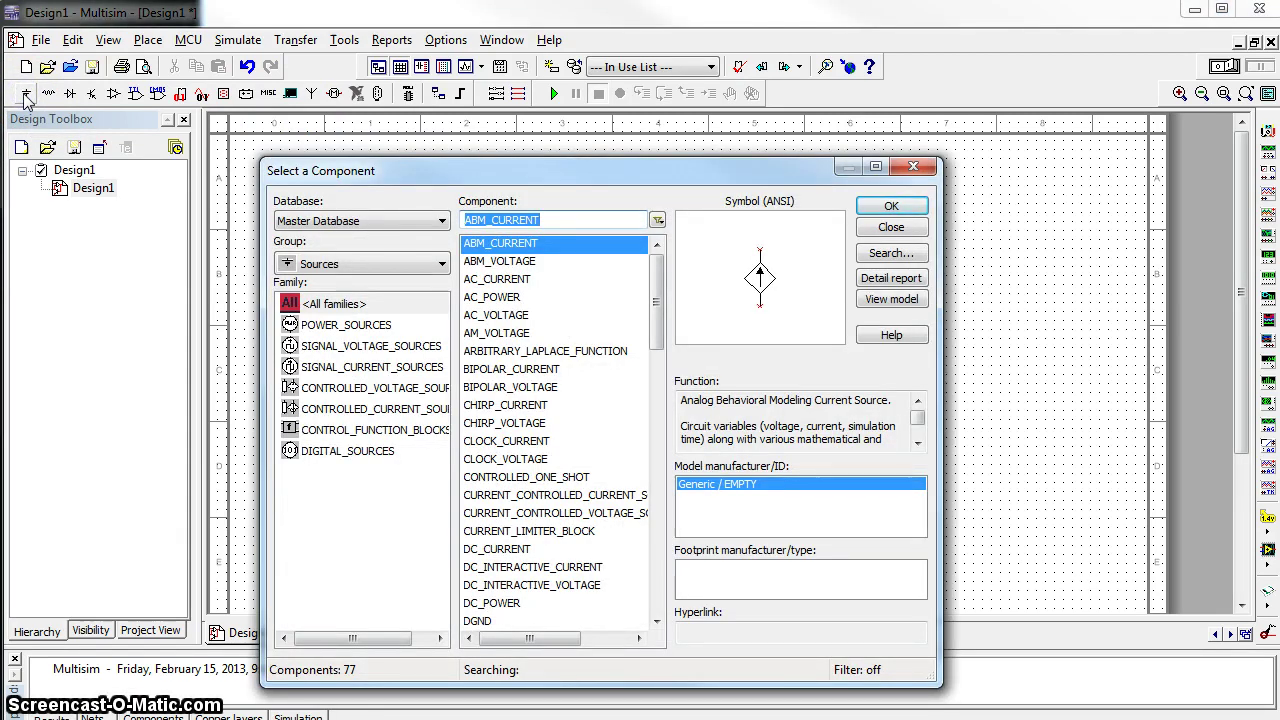
click(908, 168)
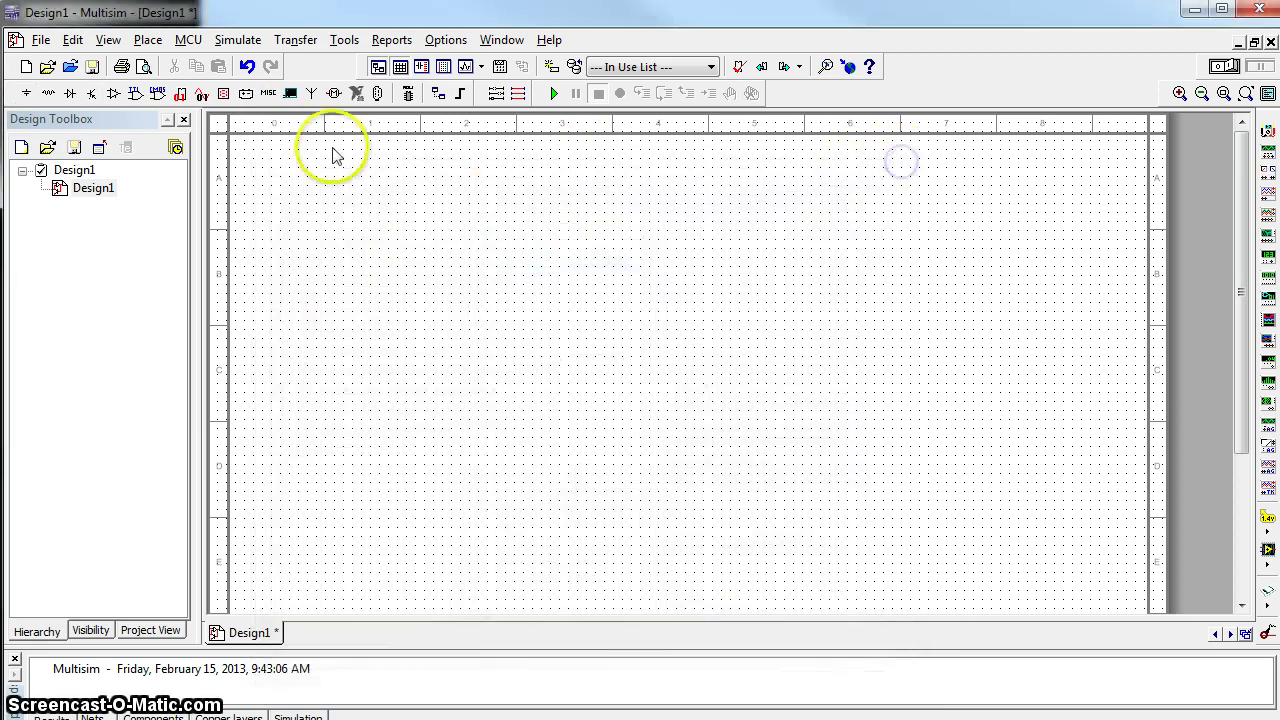
click(48, 94)
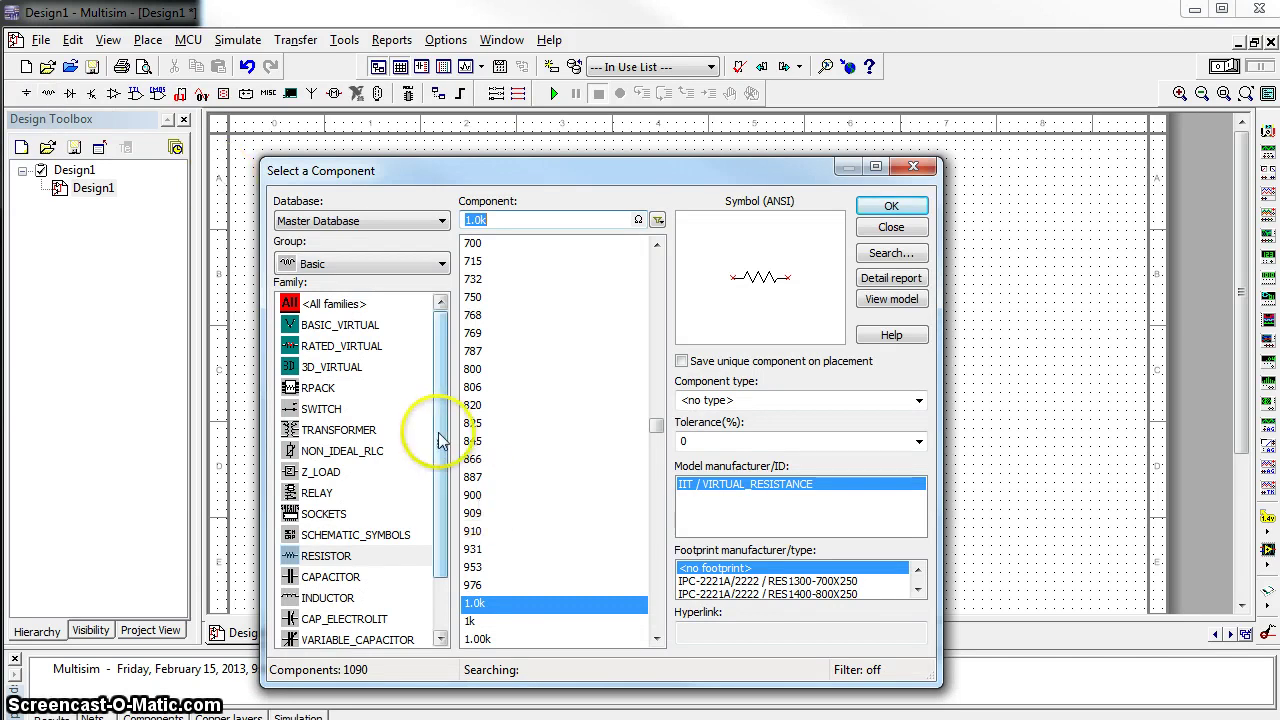
scroll(425, 460, down, 1)
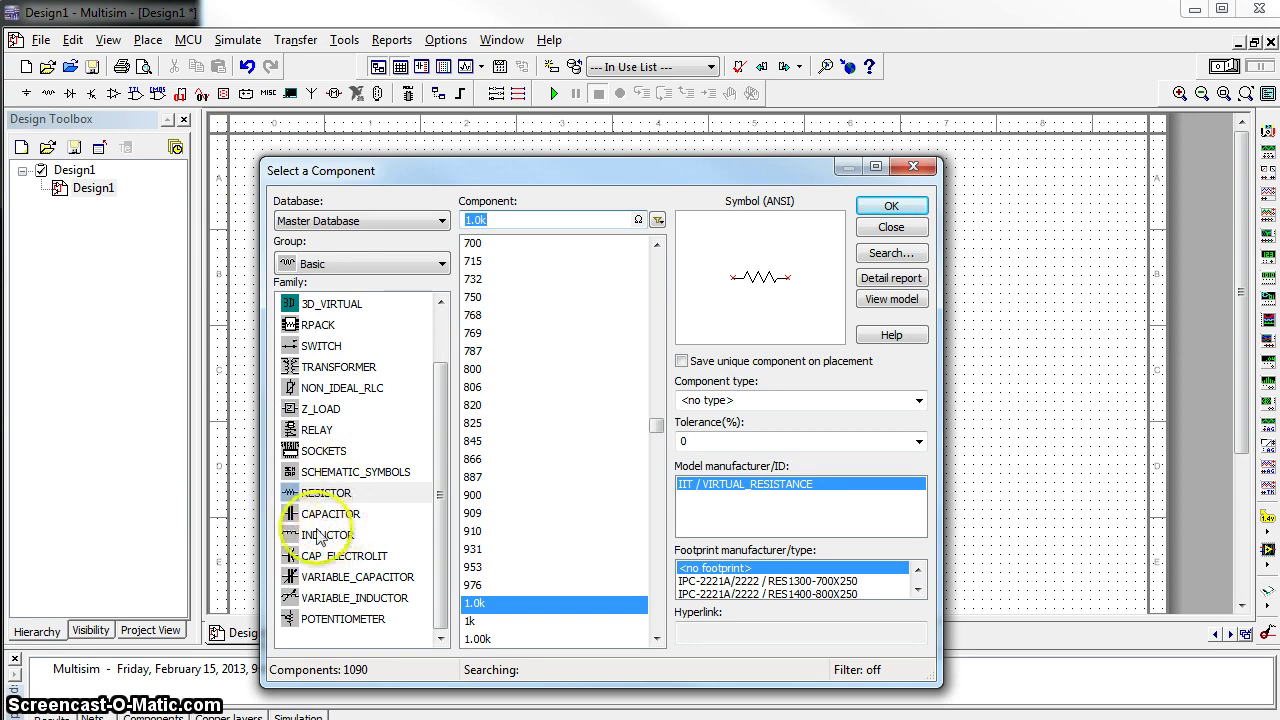
click(913, 166)
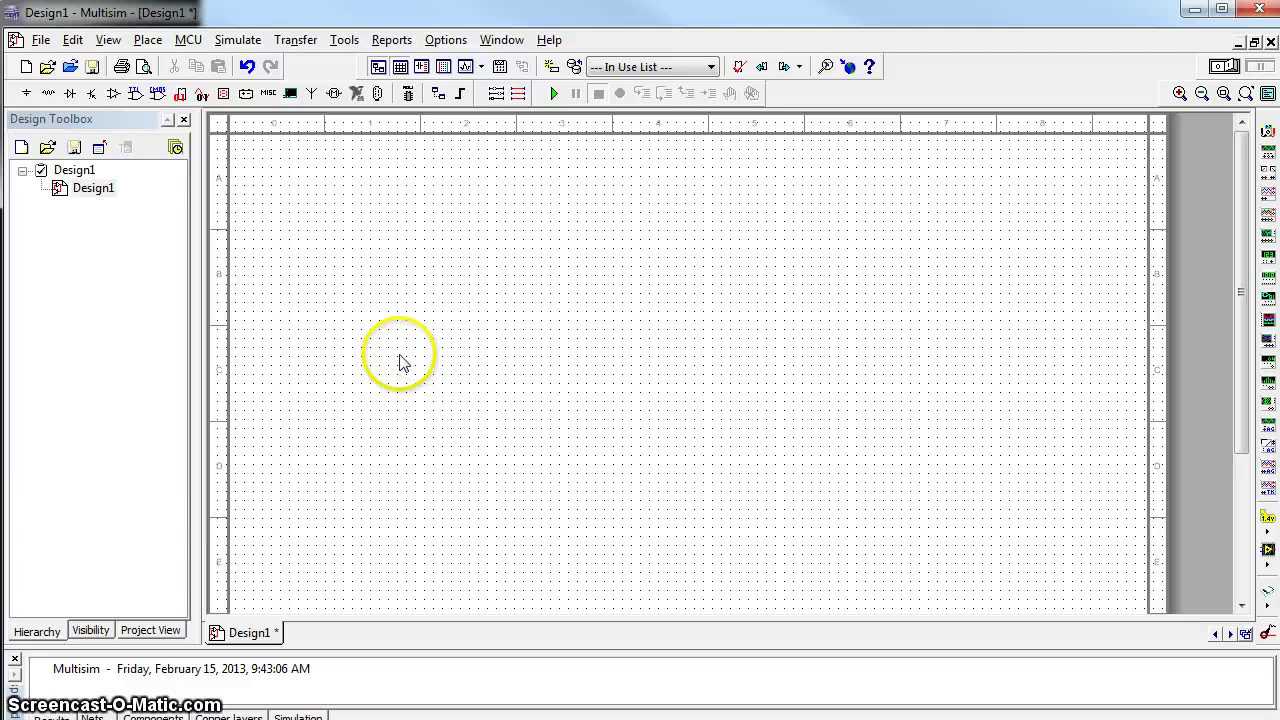
key(alt+Tab)
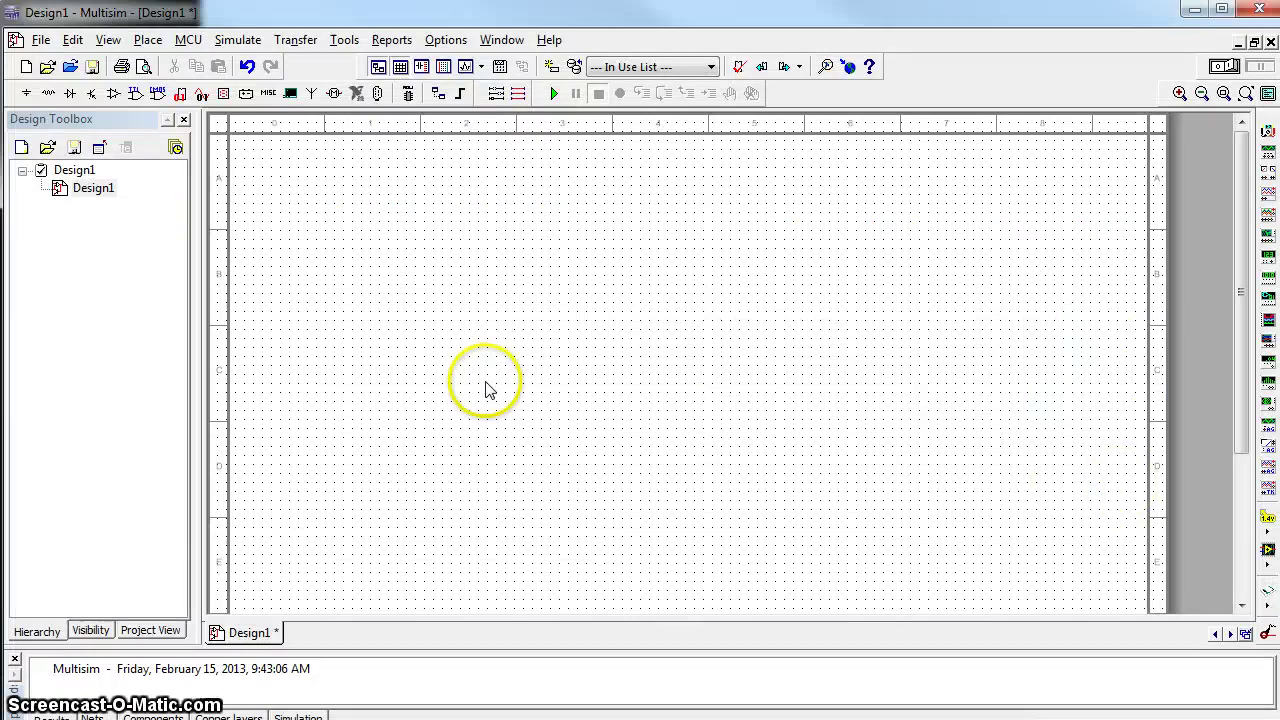
Place two 12 V DC_POWER sources: V1 on the left and V2 on the right
click(23, 93)
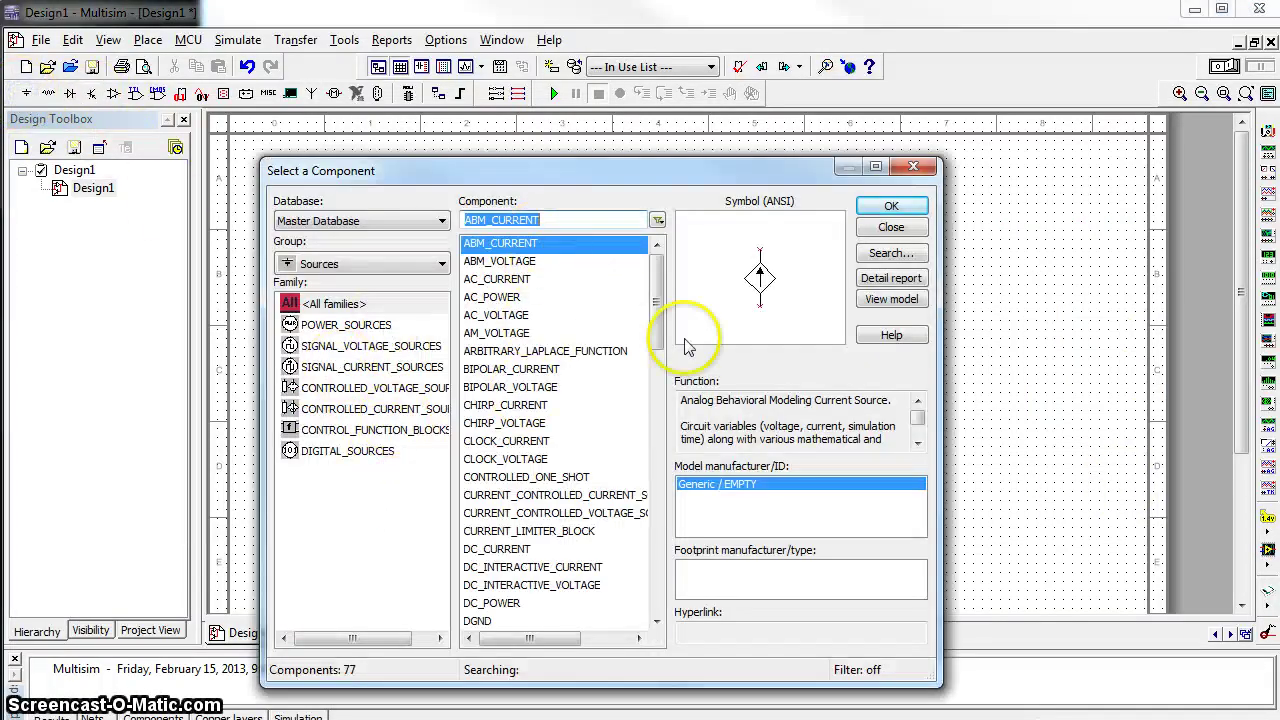
click(497, 603)
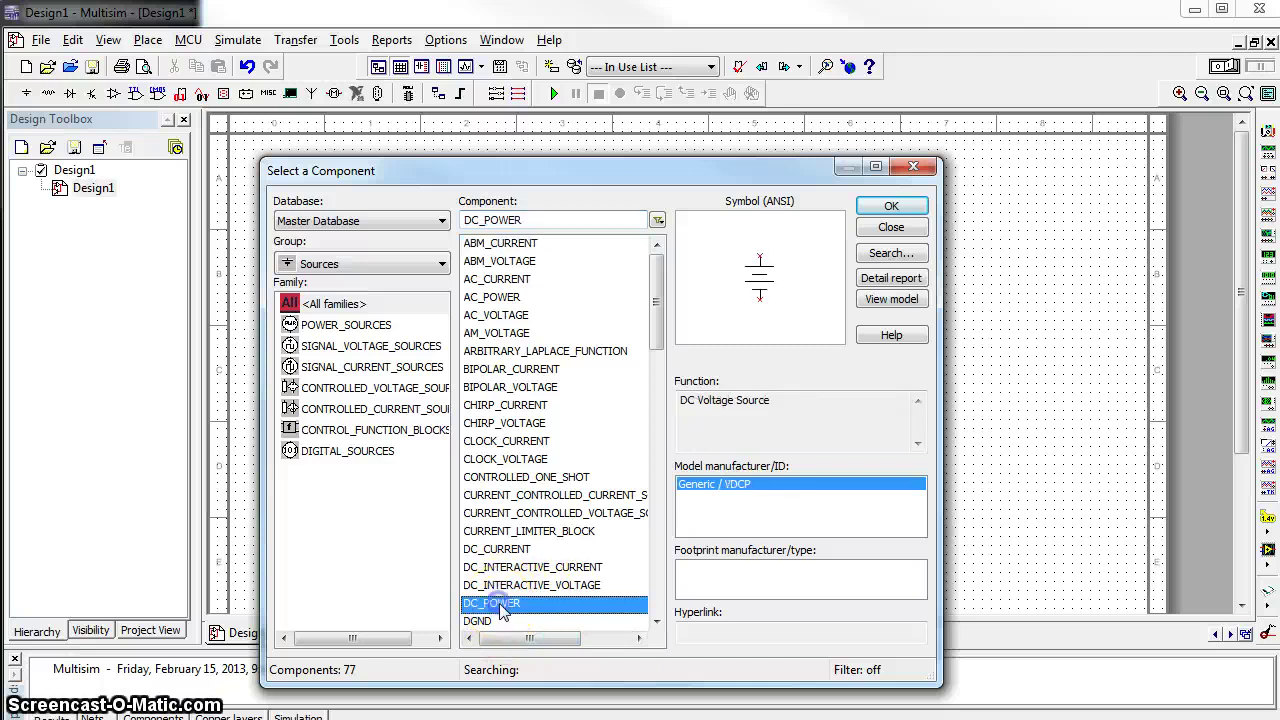
click(891, 212)
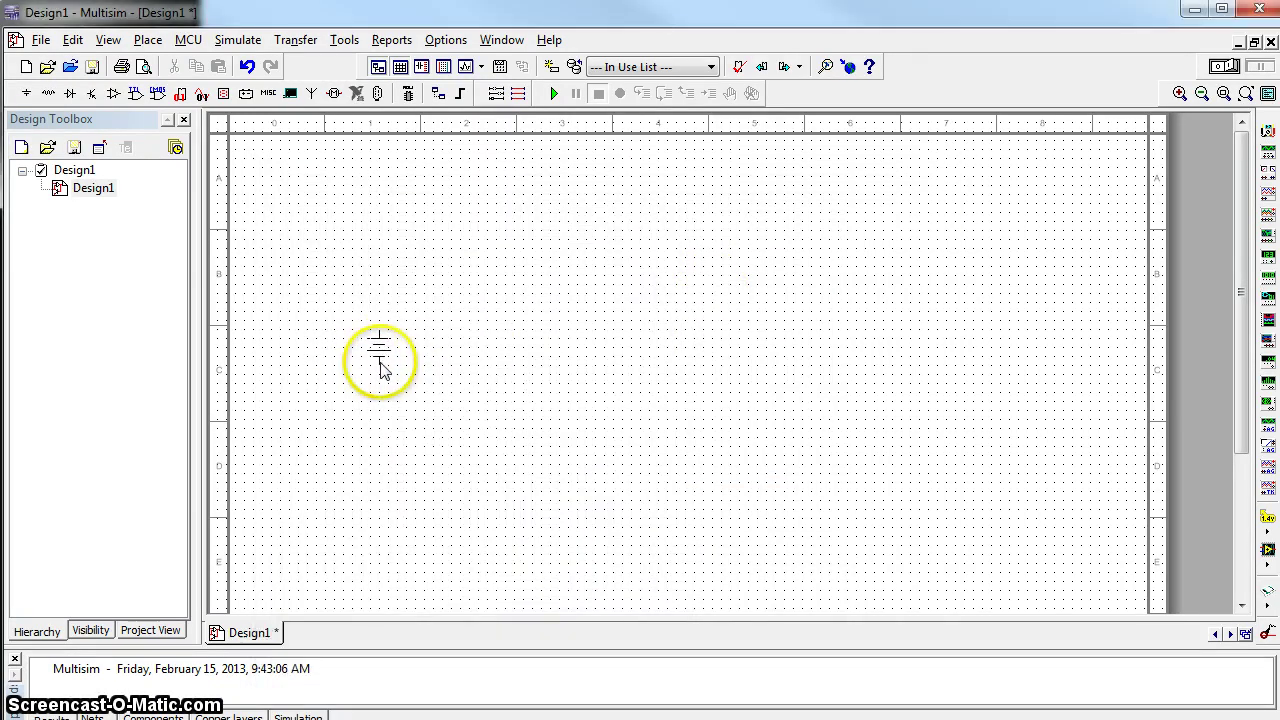
click(345, 375)
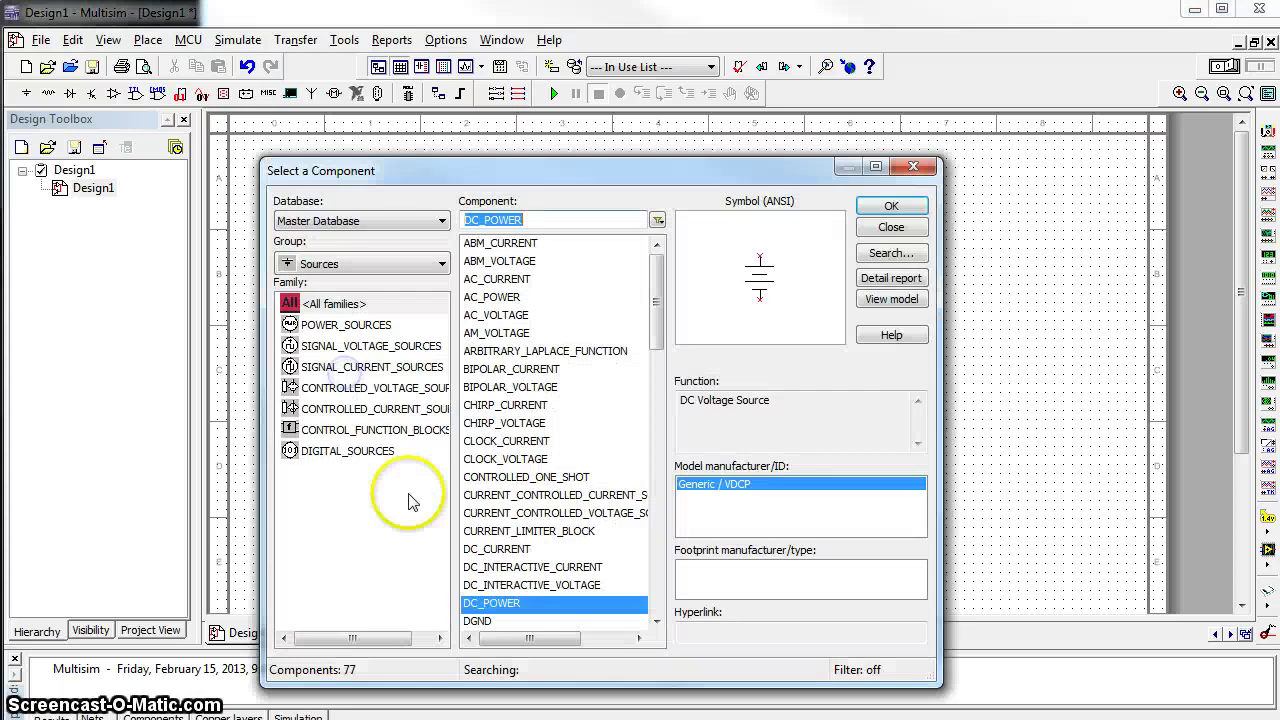
click(893, 212)
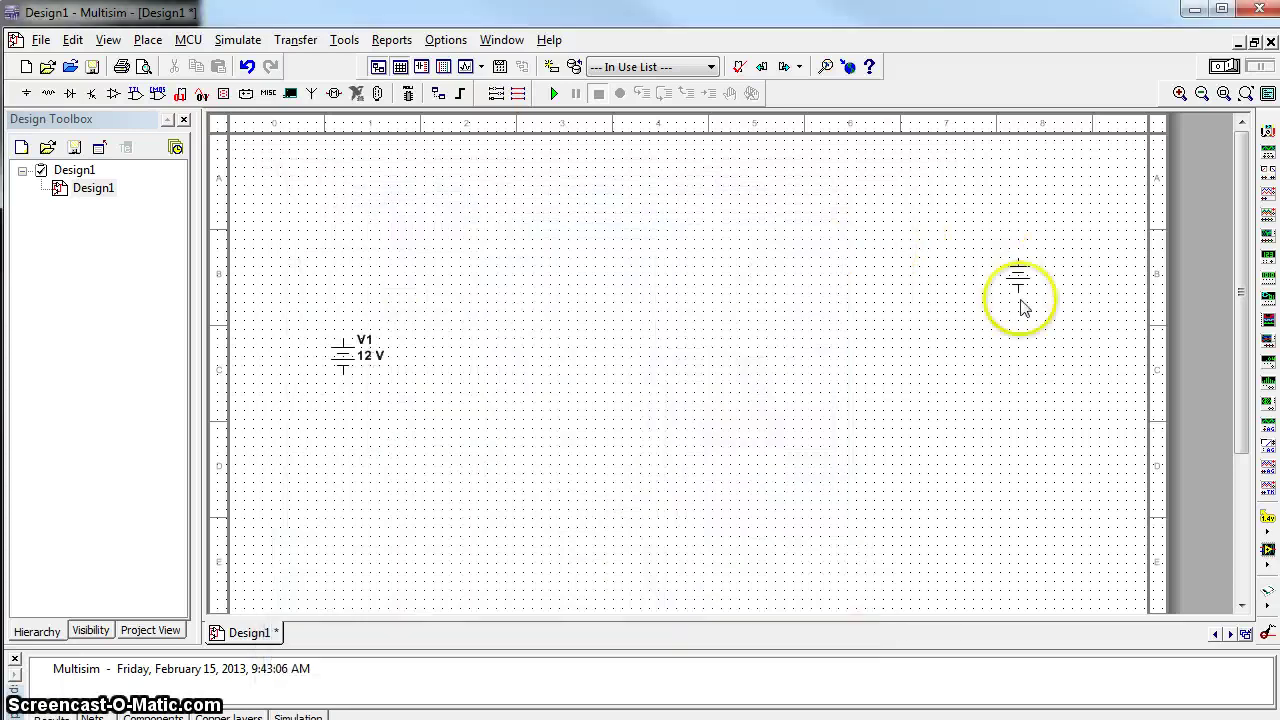
click(953, 377)
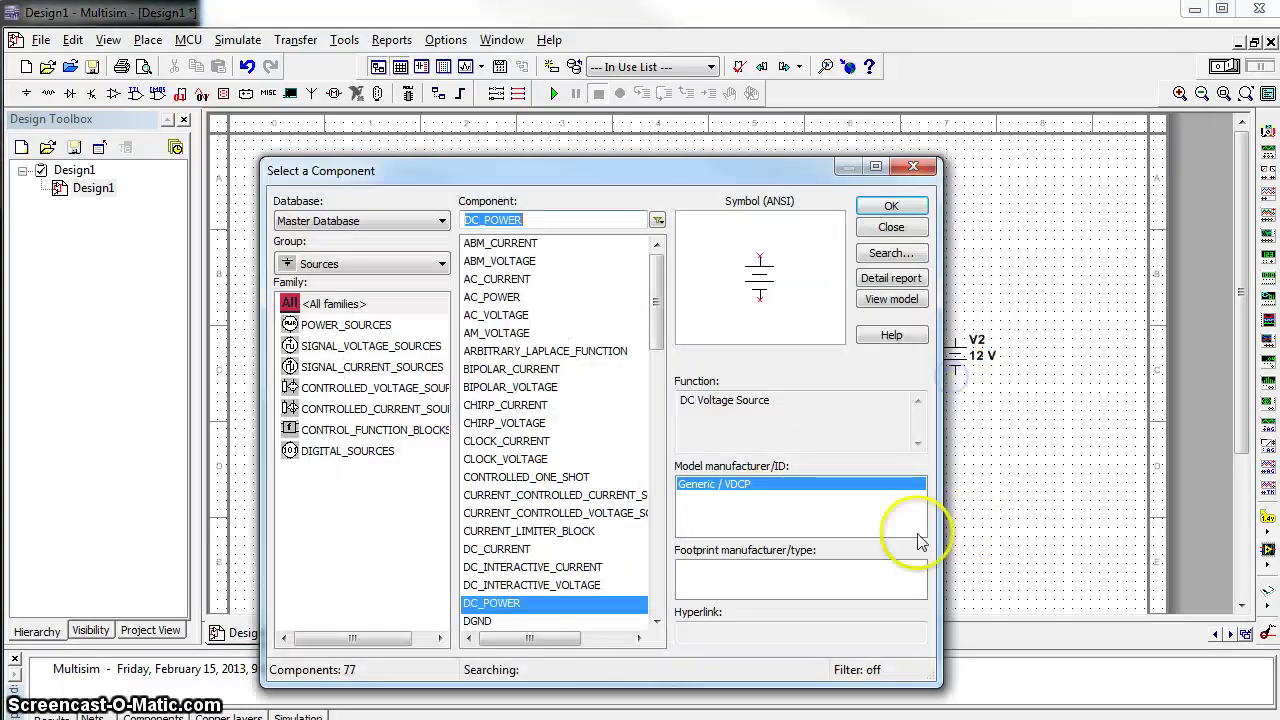
click(900, 230)
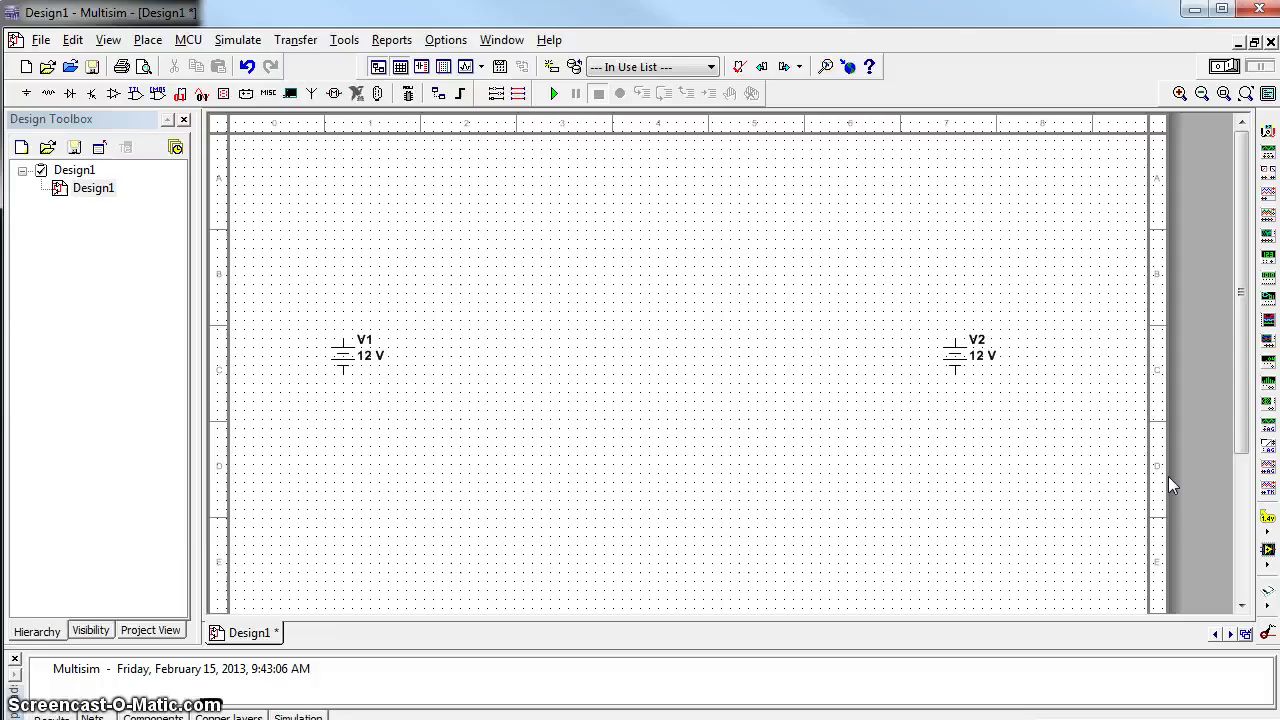
Change V1's voltage to 8 V and V2's voltage to 2 V
click(363, 350)
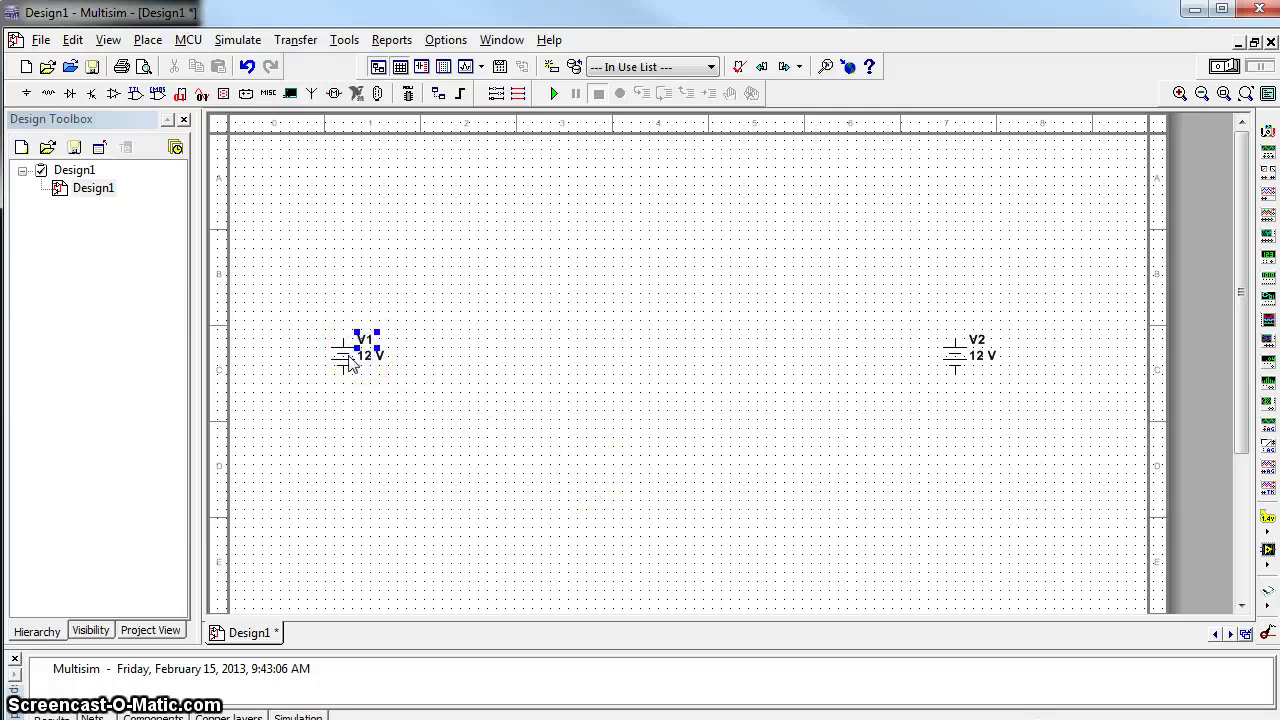
double_click(348, 362)
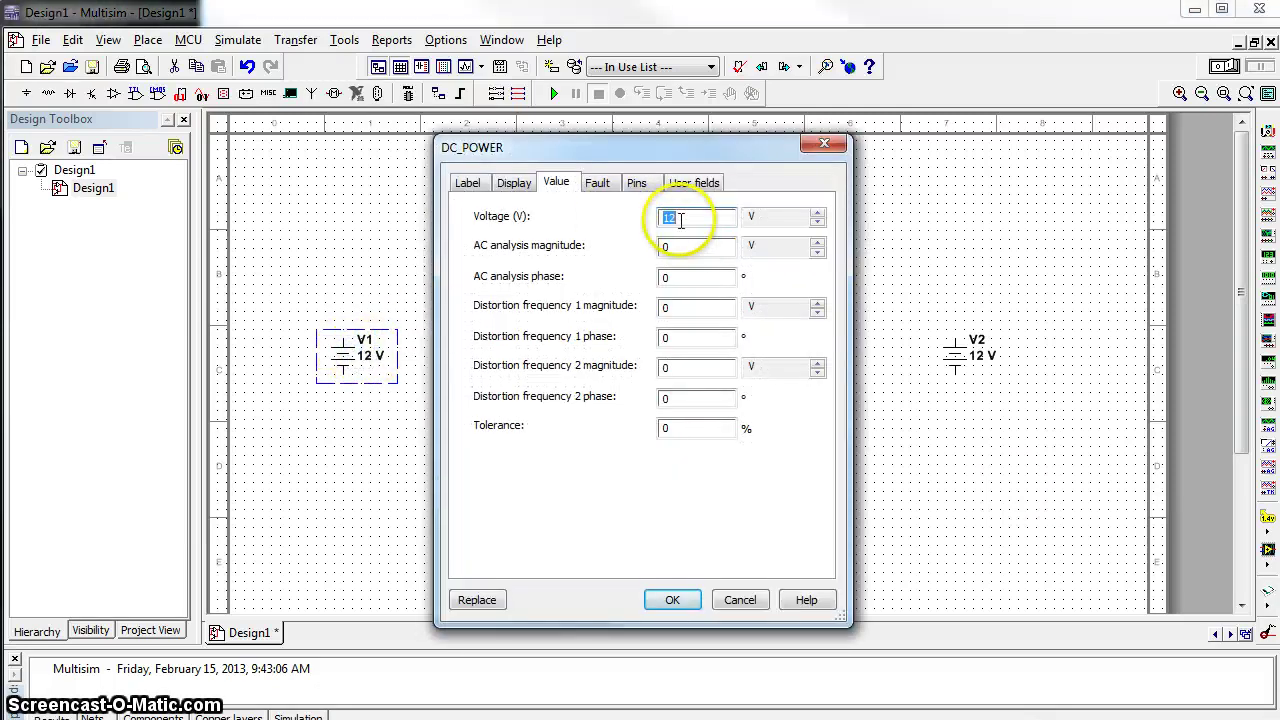
text(8)
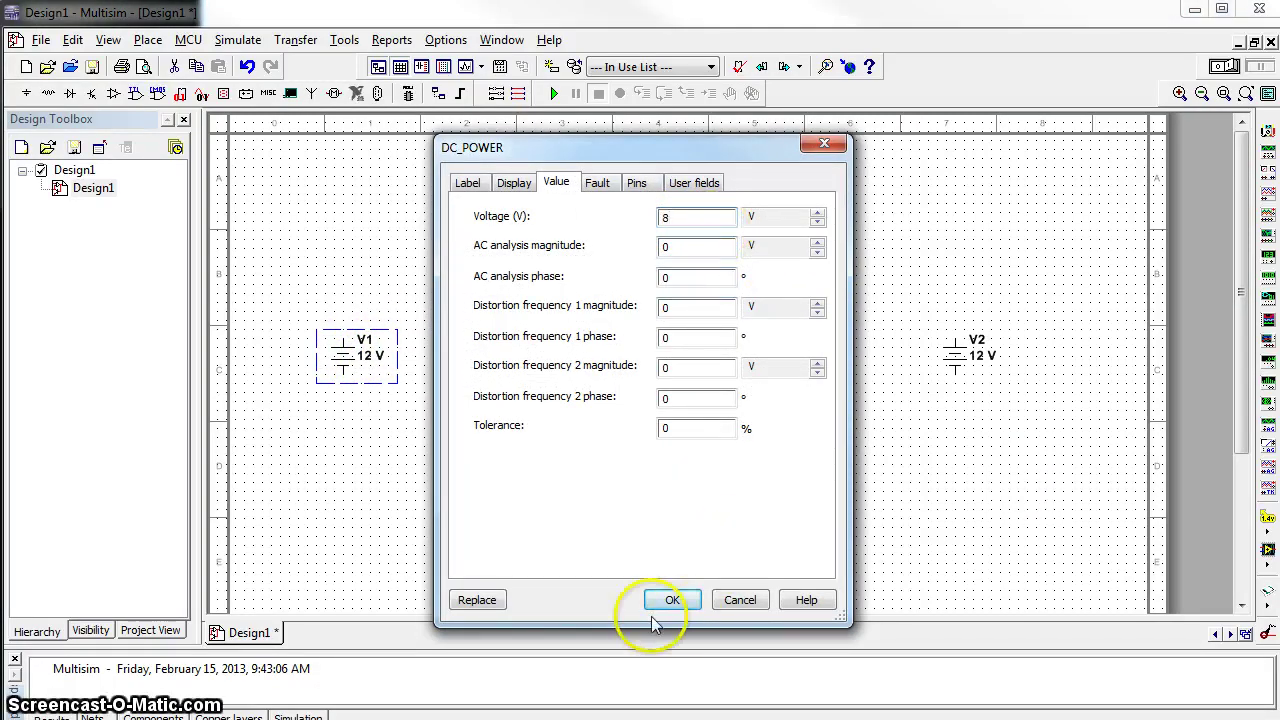
click(668, 600)
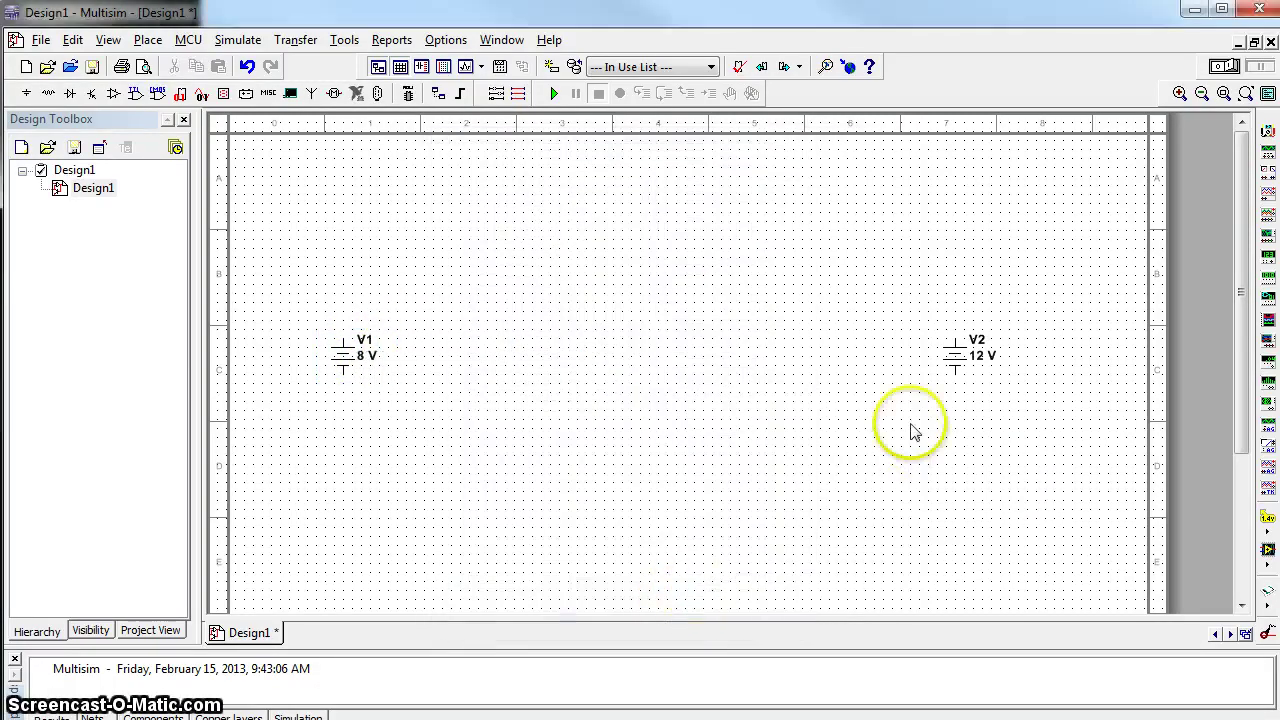
double_click(956, 358)
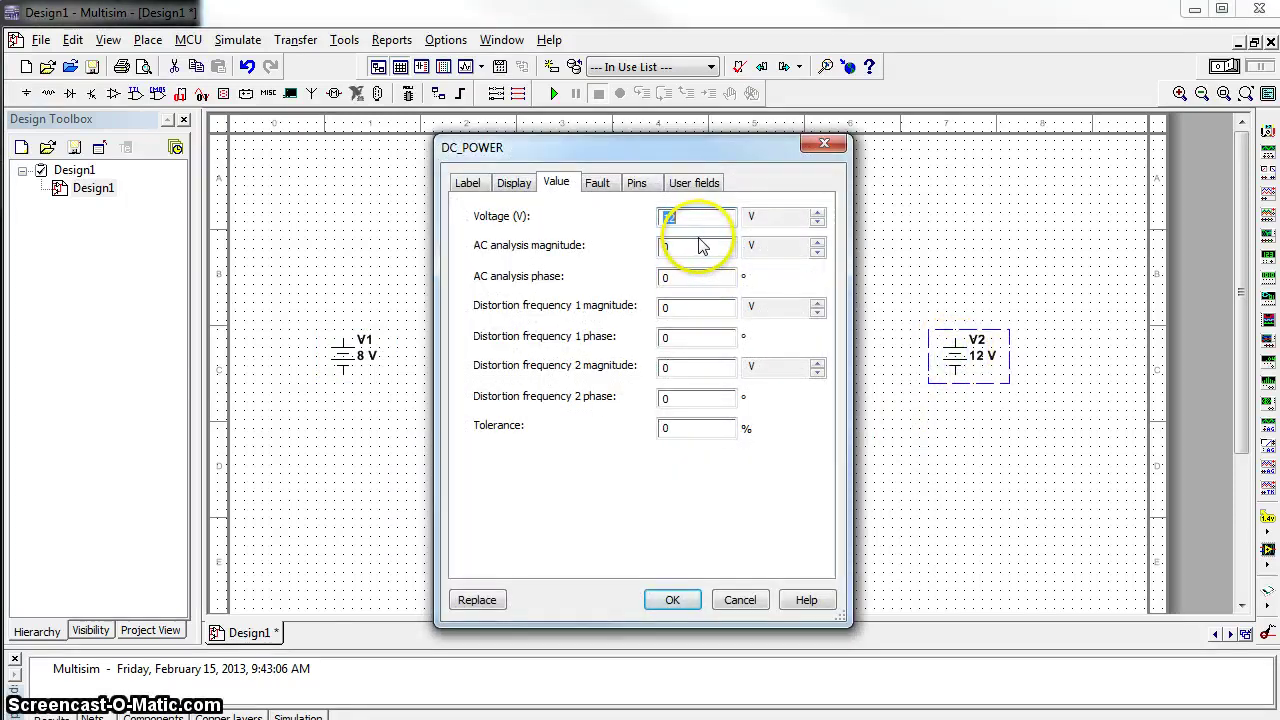
text(2)
click(672, 600)
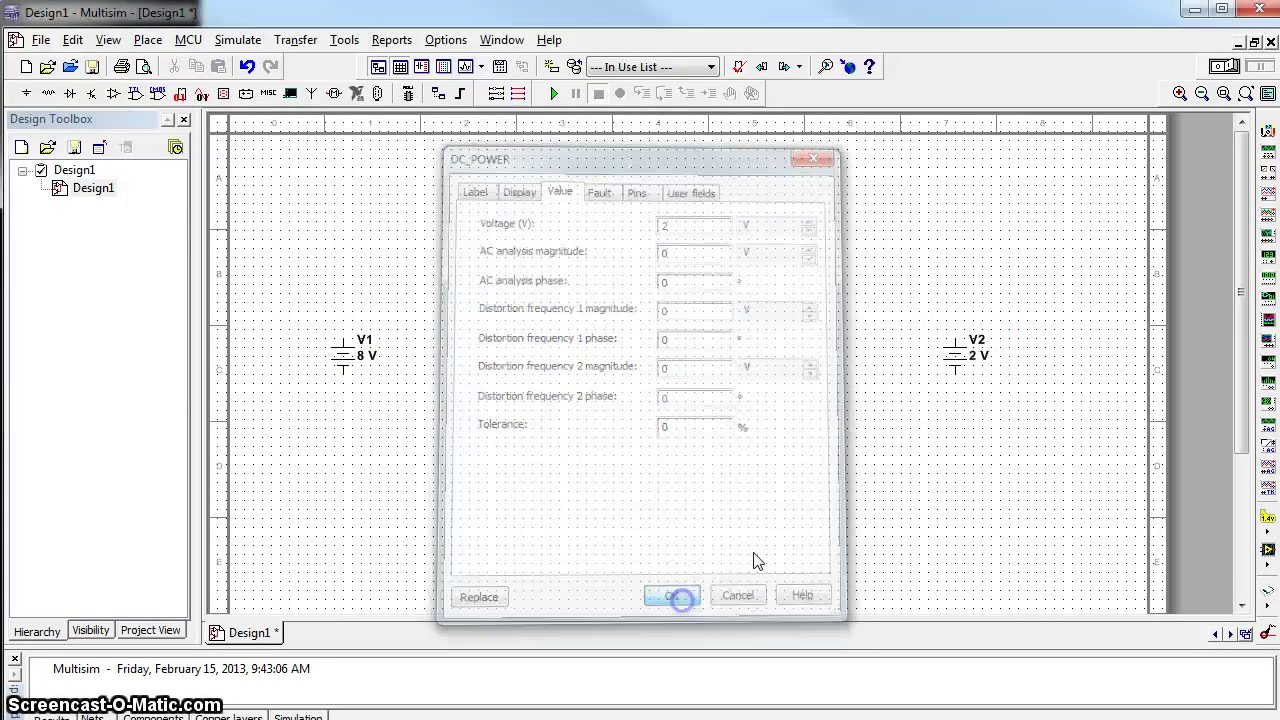
Flip the V2 source vertically
click(960, 360)
right_click(956, 362)
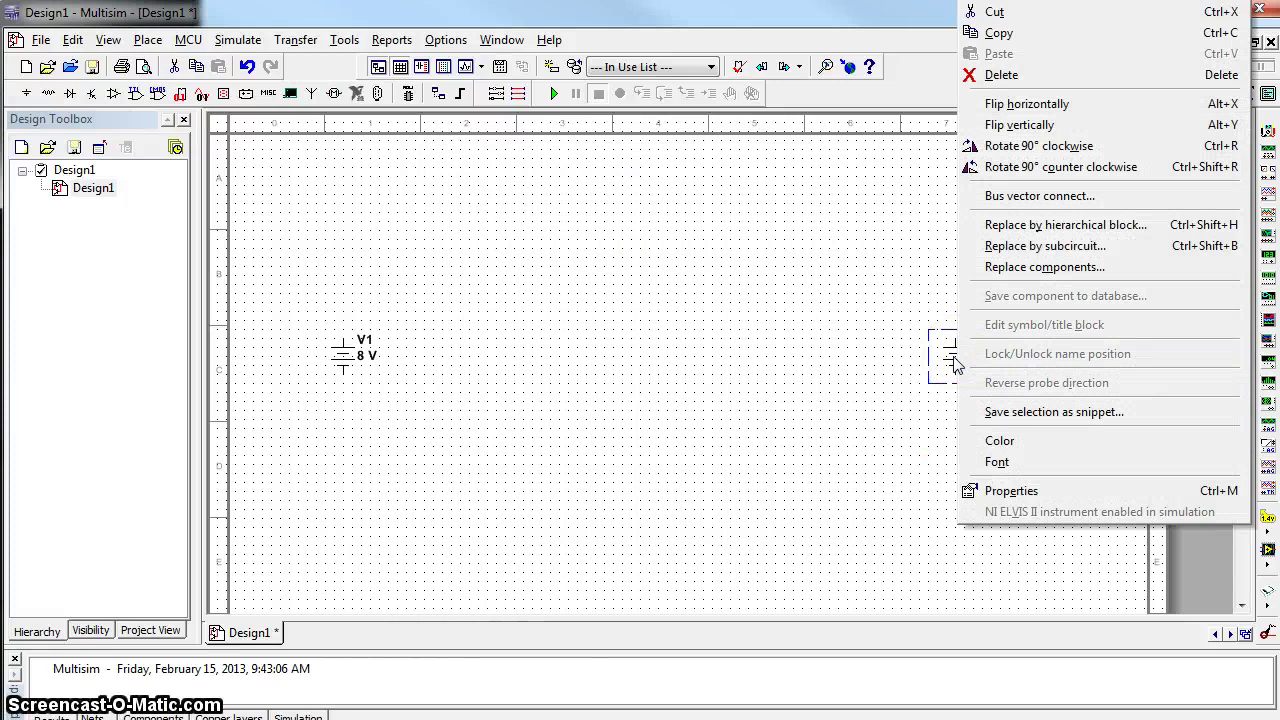
click(1016, 128)
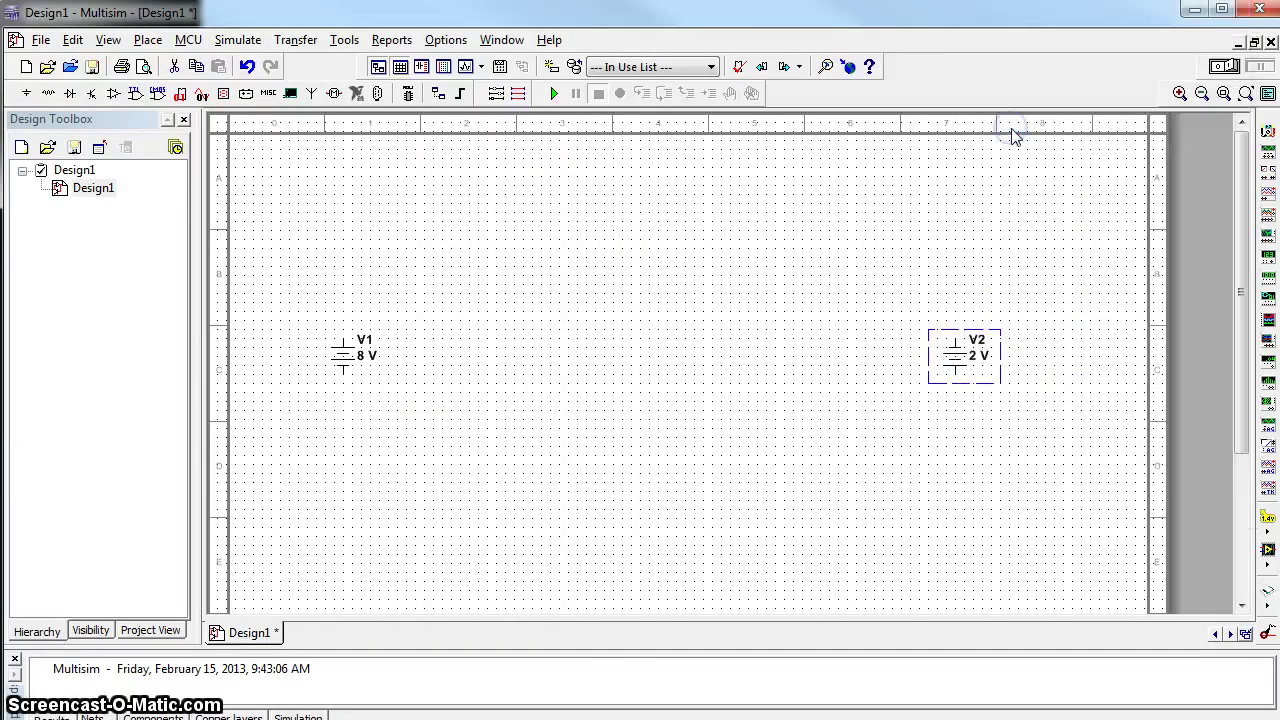
click(992, 485)
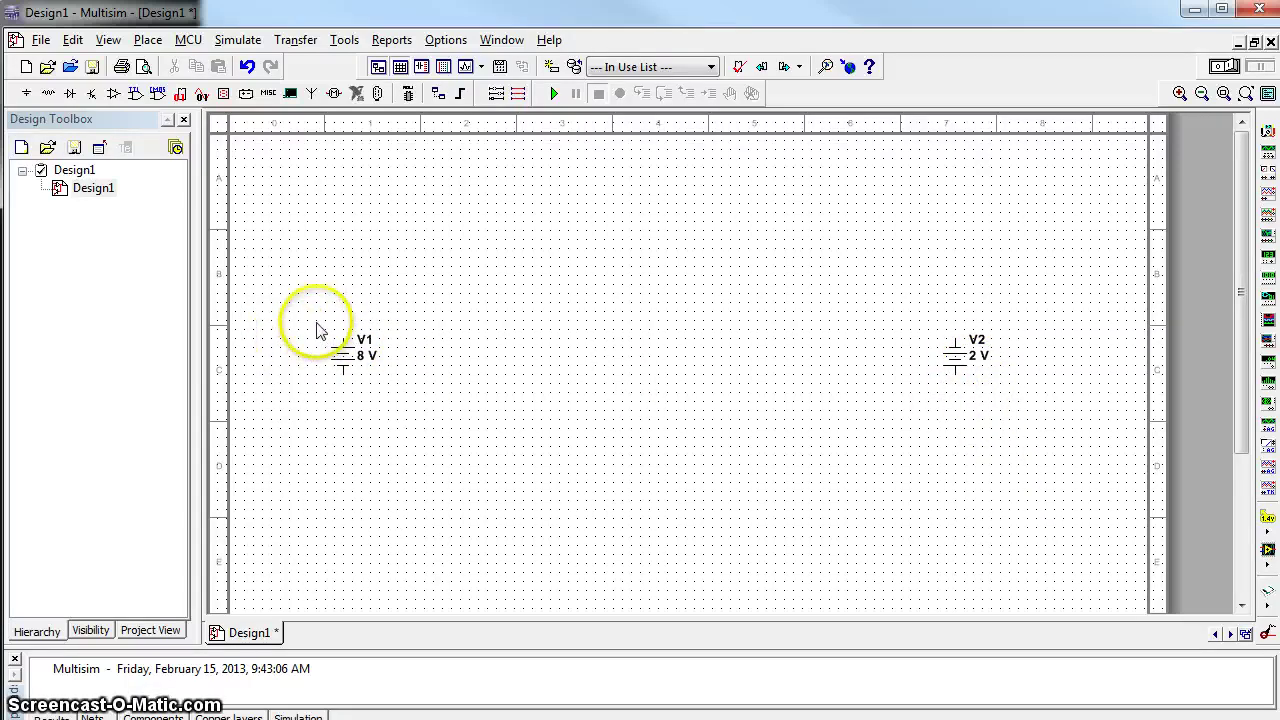
Pick the 1.0 kΩ RESISTOR from the Basic component group for placement
click(50, 95)
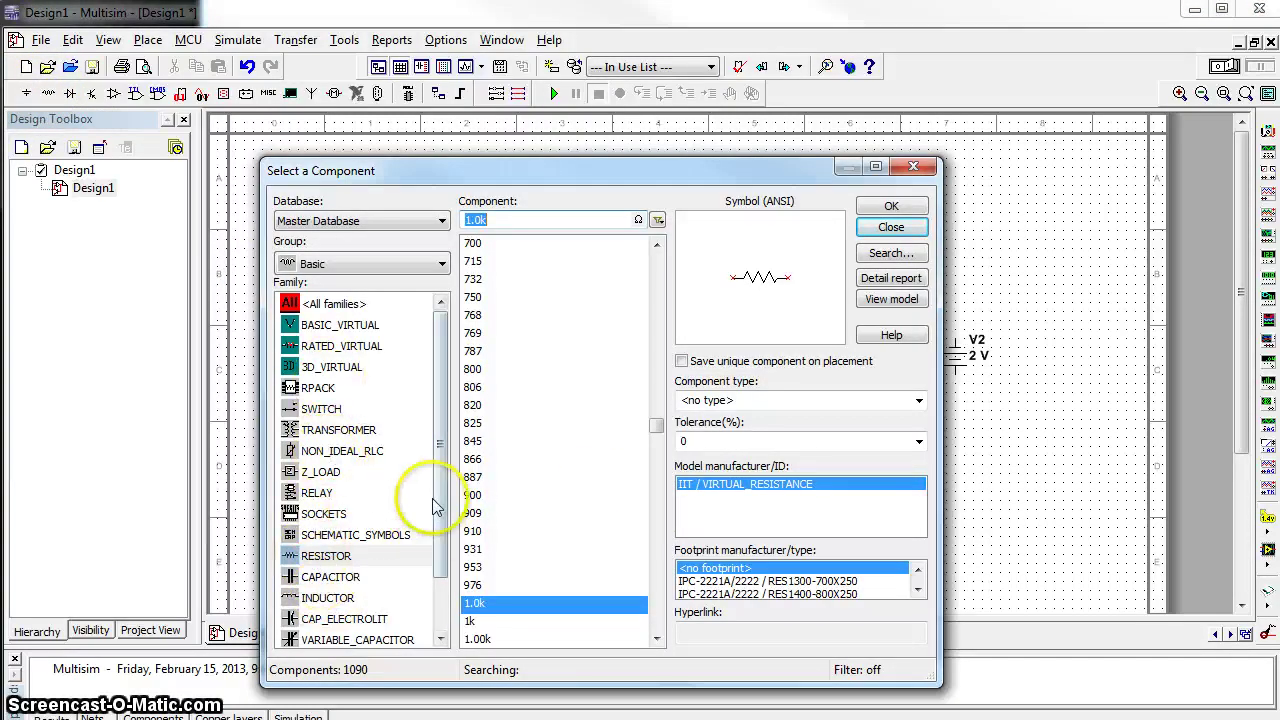
scroll(441, 524, down, 1)
click(340, 536)
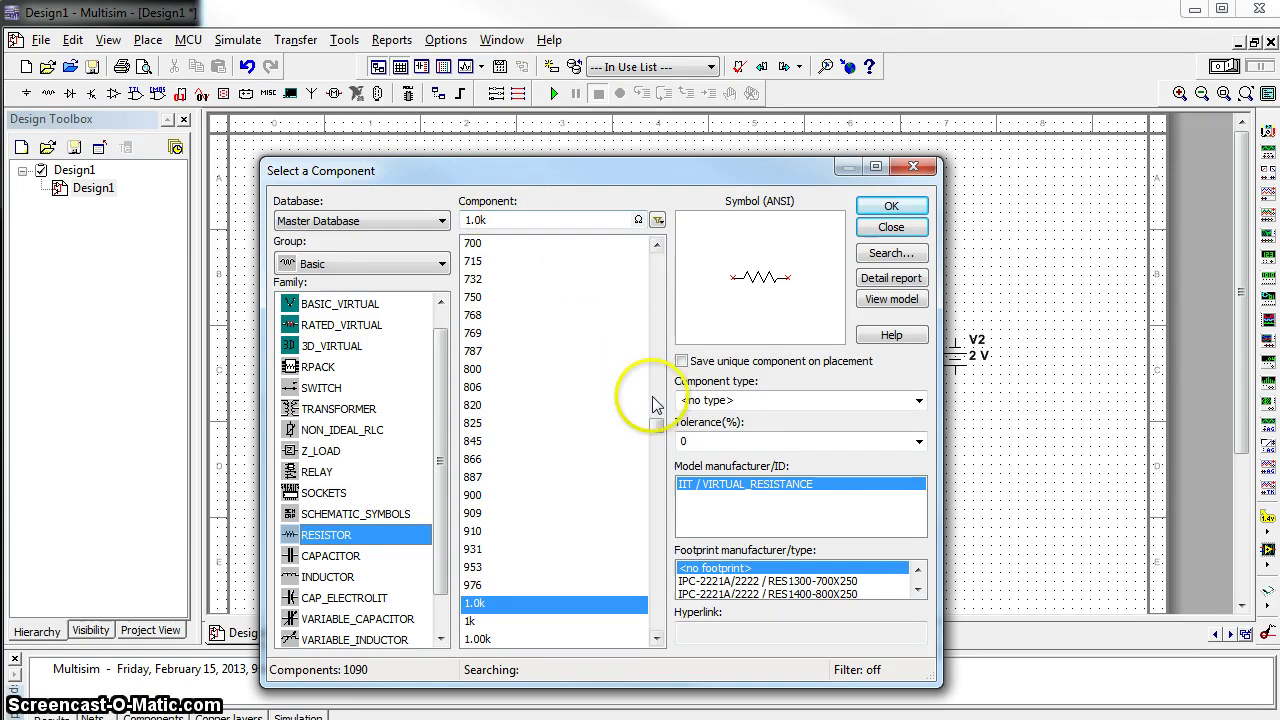
drag(655, 426, 648, 280)
click(530, 224)
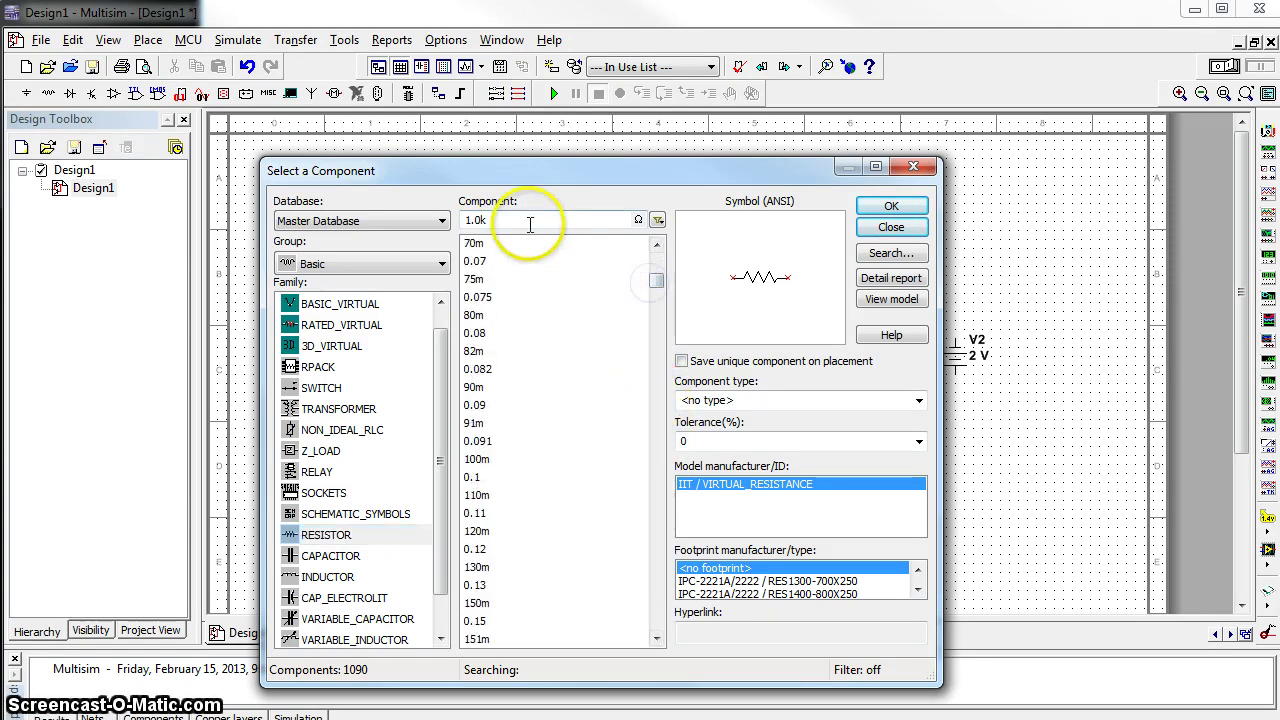
click(890, 206)
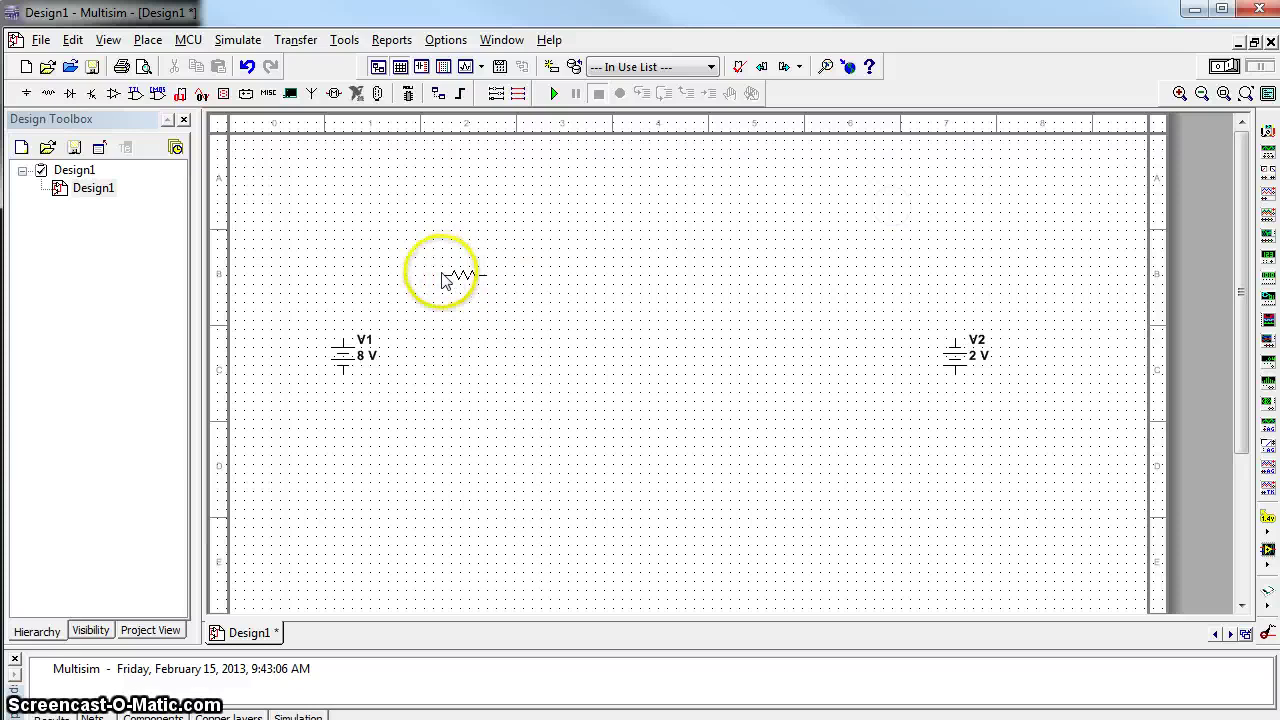
Place resistors R1, R2 and R3 in a top row right of V1
click(437, 277)
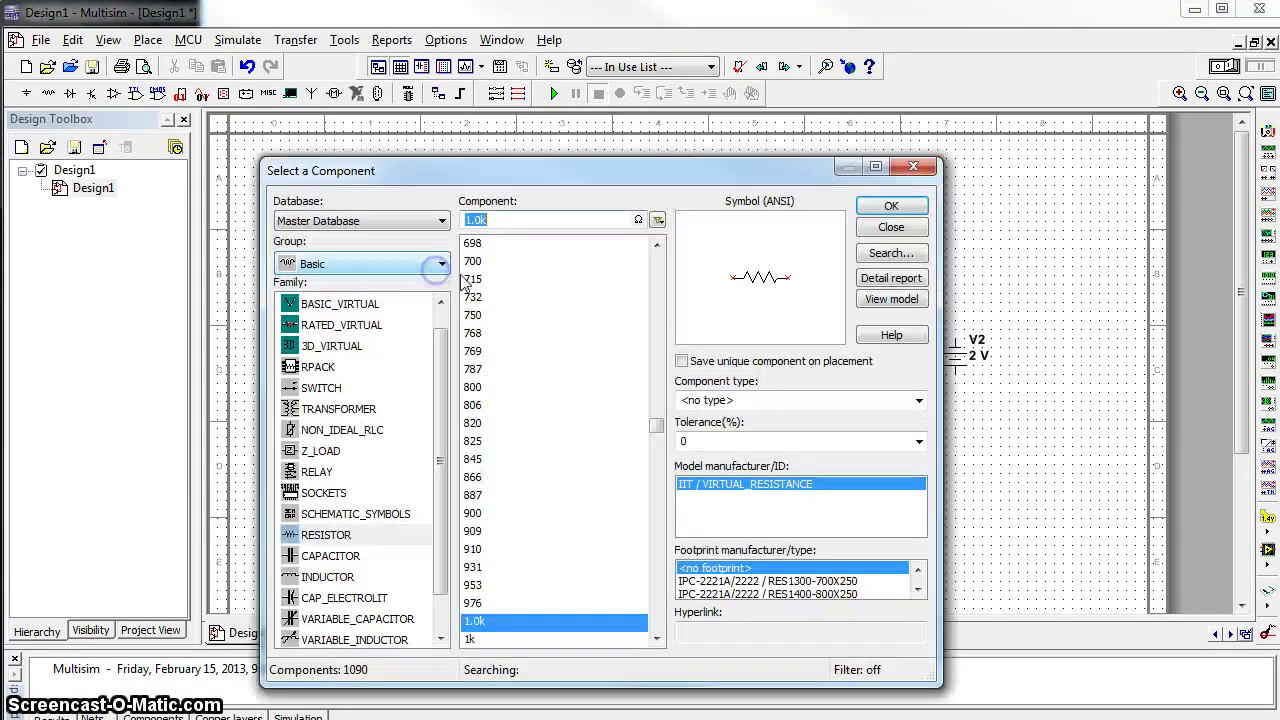
click(900, 210)
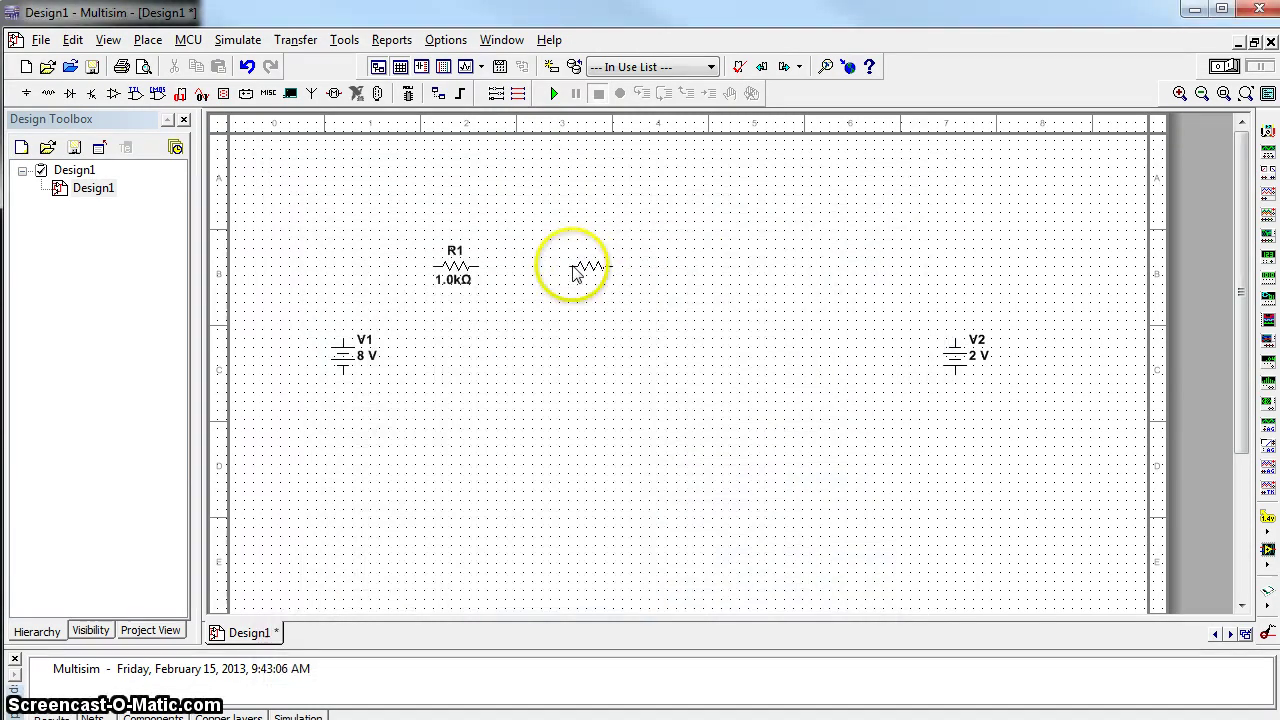
click(598, 277)
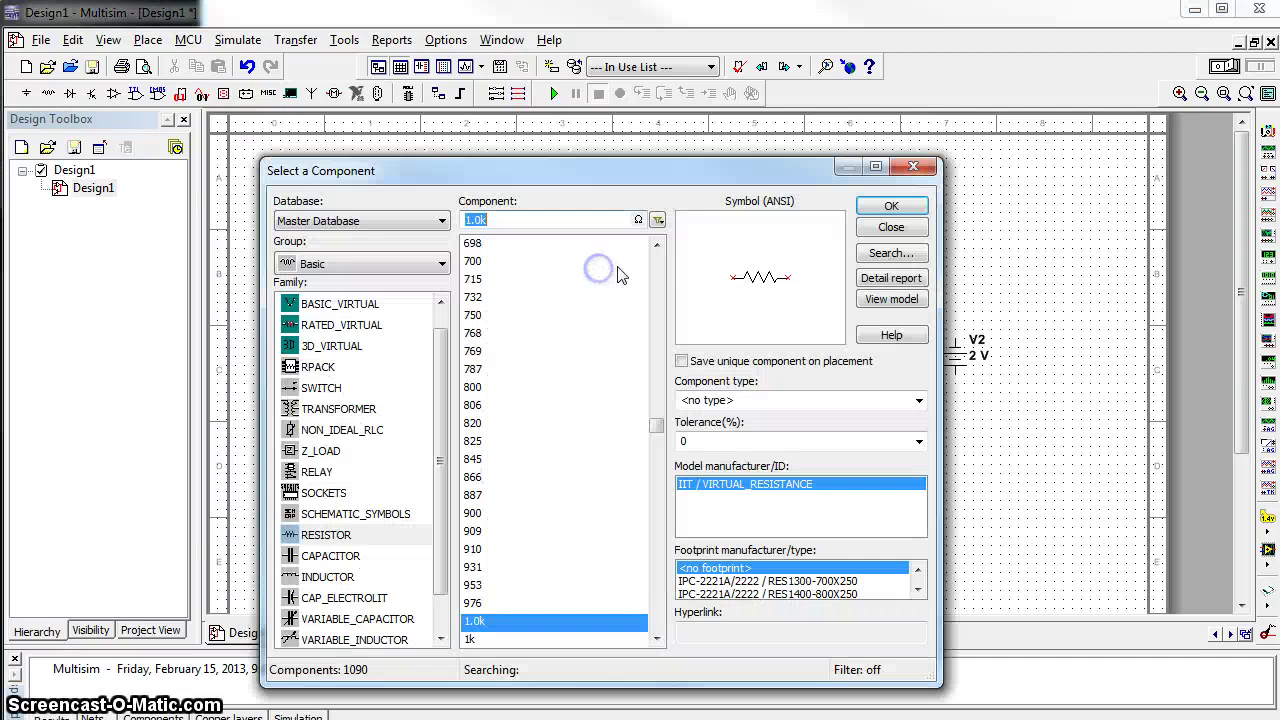
click(897, 212)
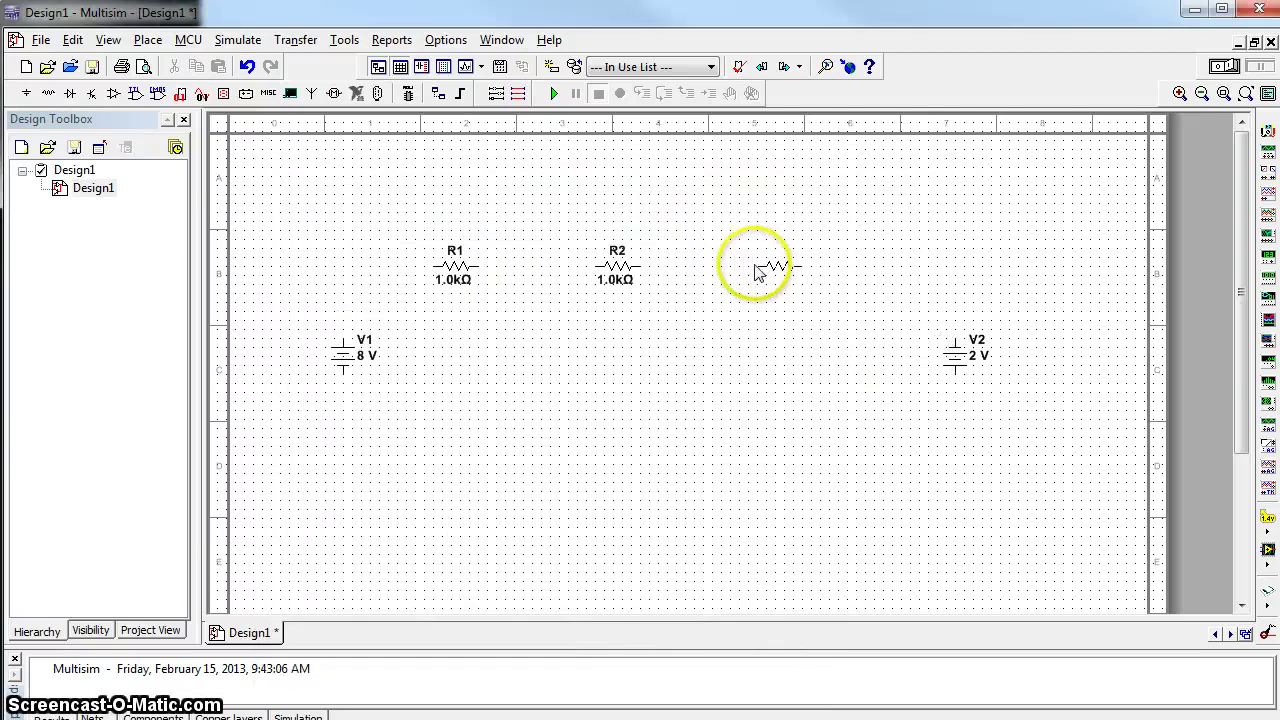
click(757, 271)
click(895, 209)
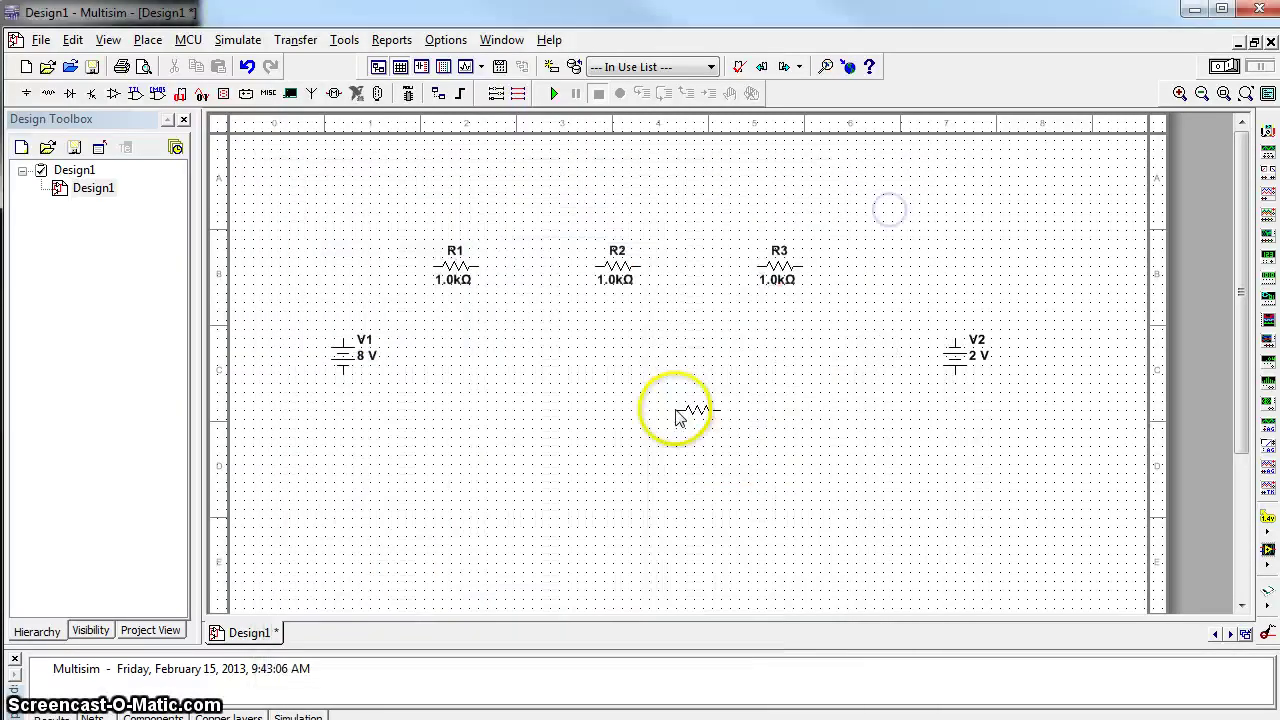
Place resistors R4 and R5 in the lower middle row
click(565, 373)
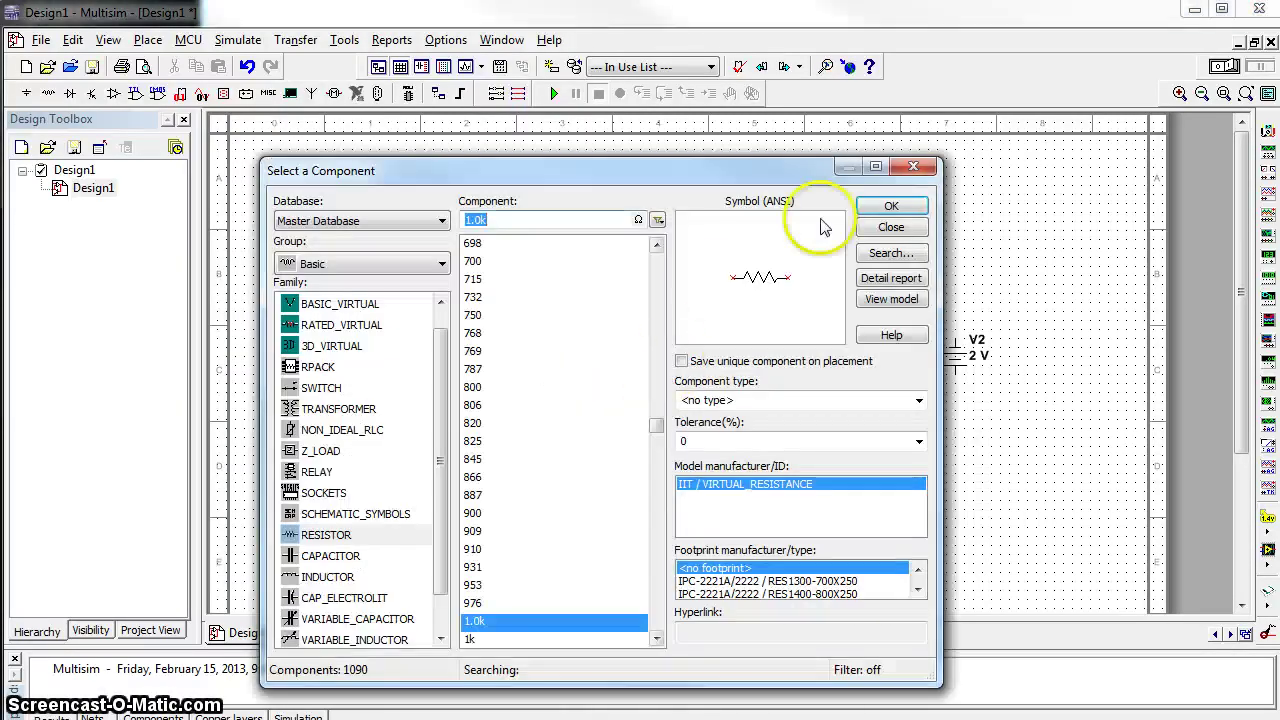
click(893, 212)
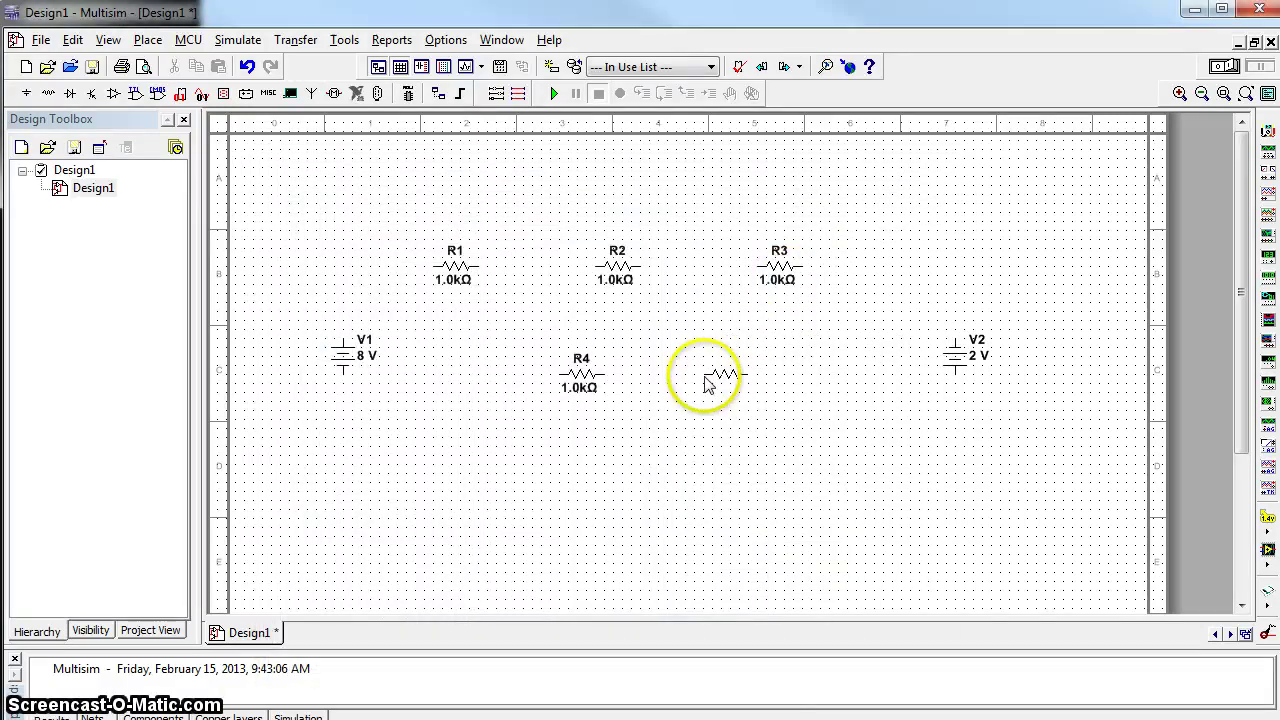
click(719, 380)
click(889, 212)
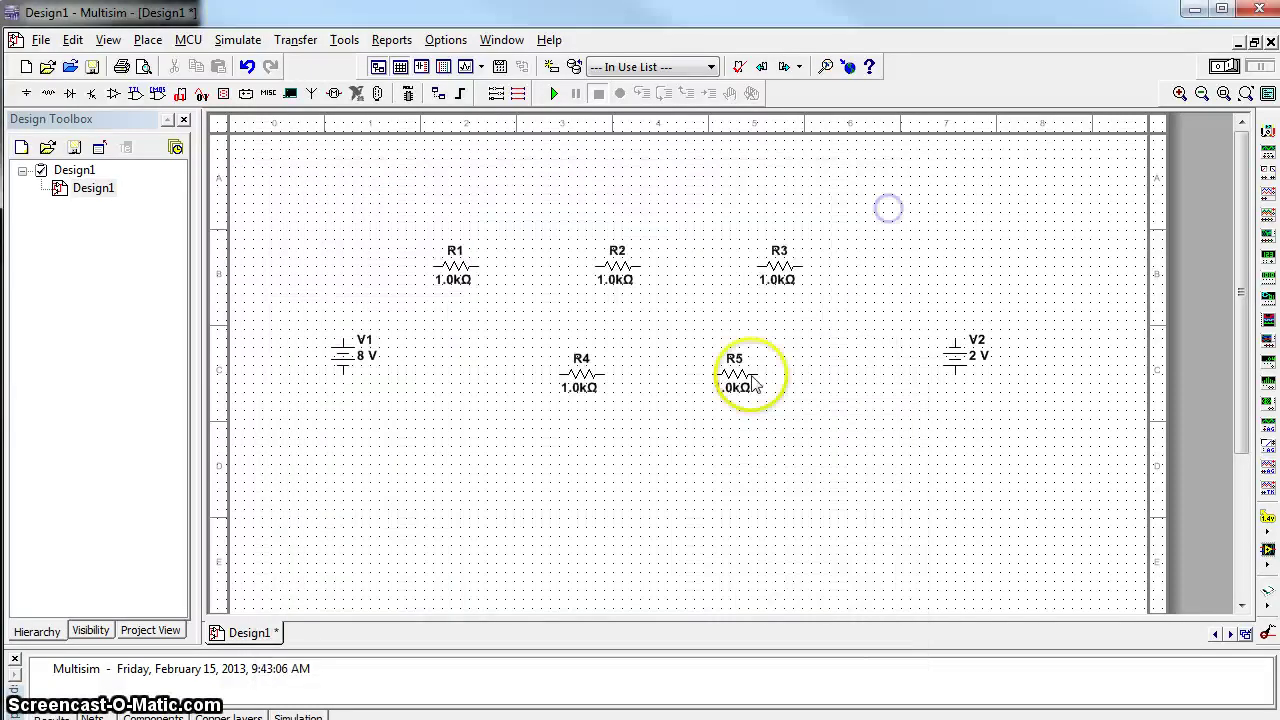
click(627, 414)
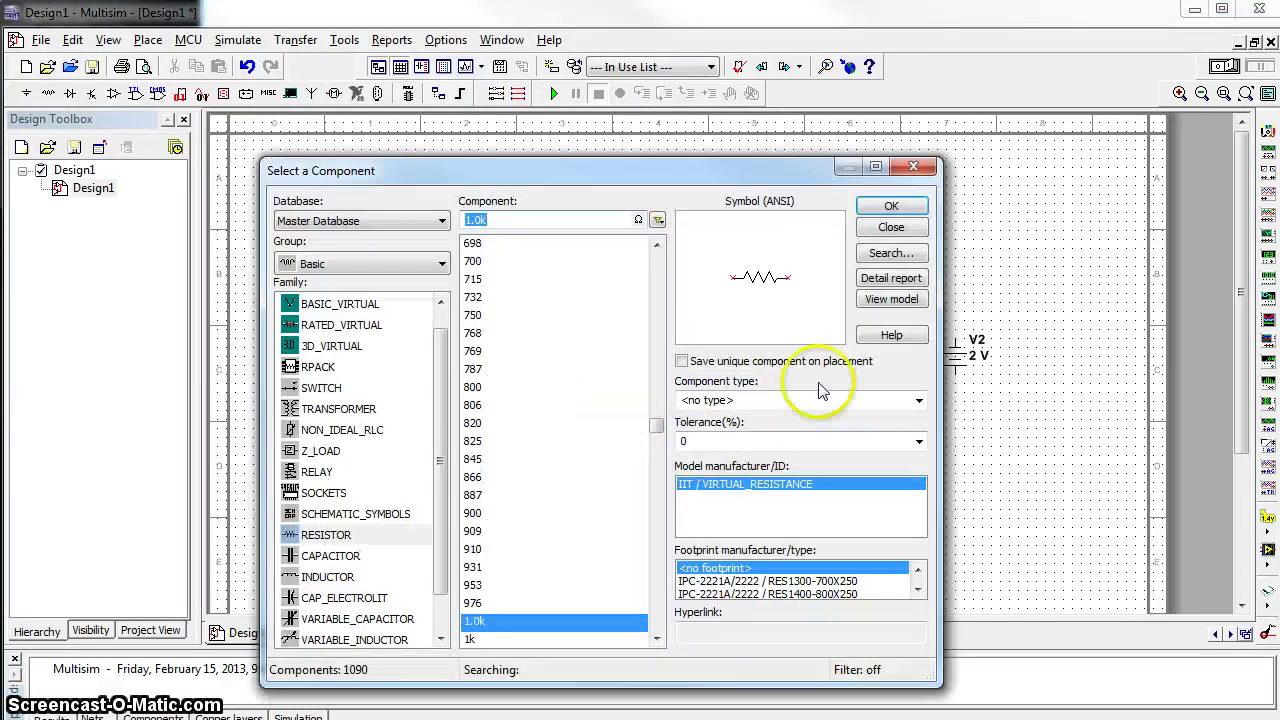
click(891, 227)
Rotate R4 and R5 90° so they stand vertically
click(583, 385)
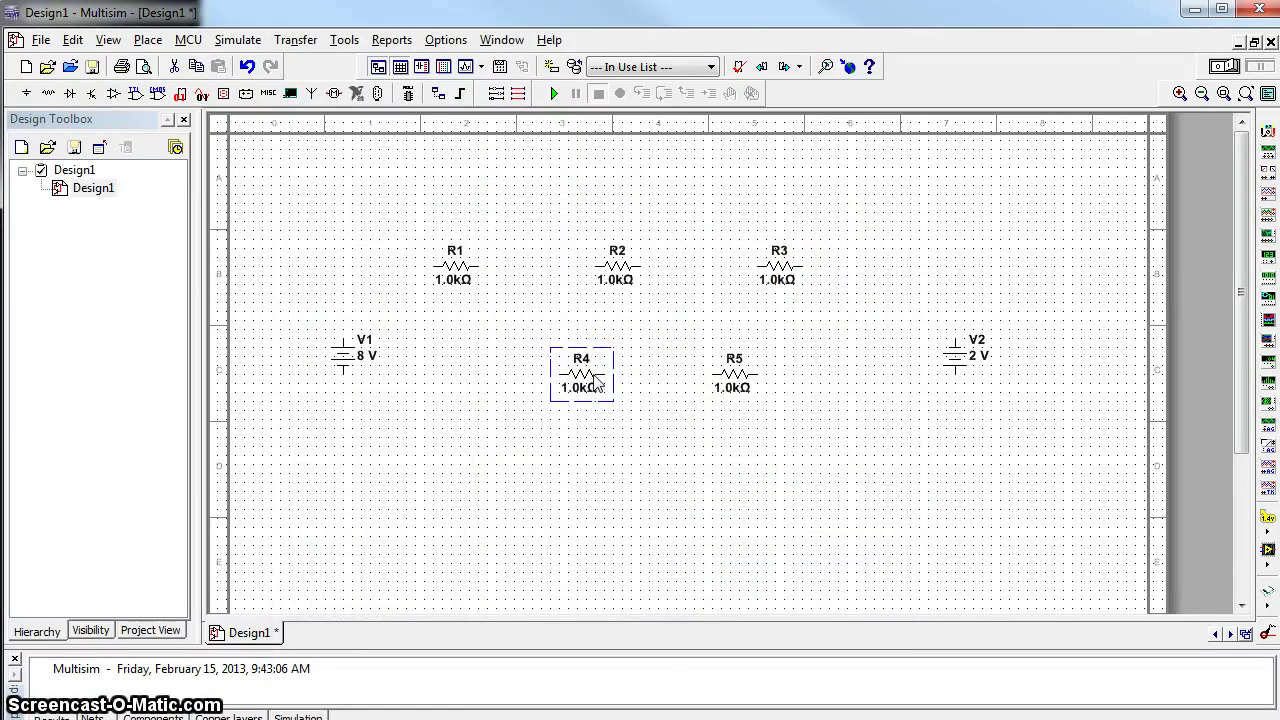
right_click(594, 382)
click(695, 148)
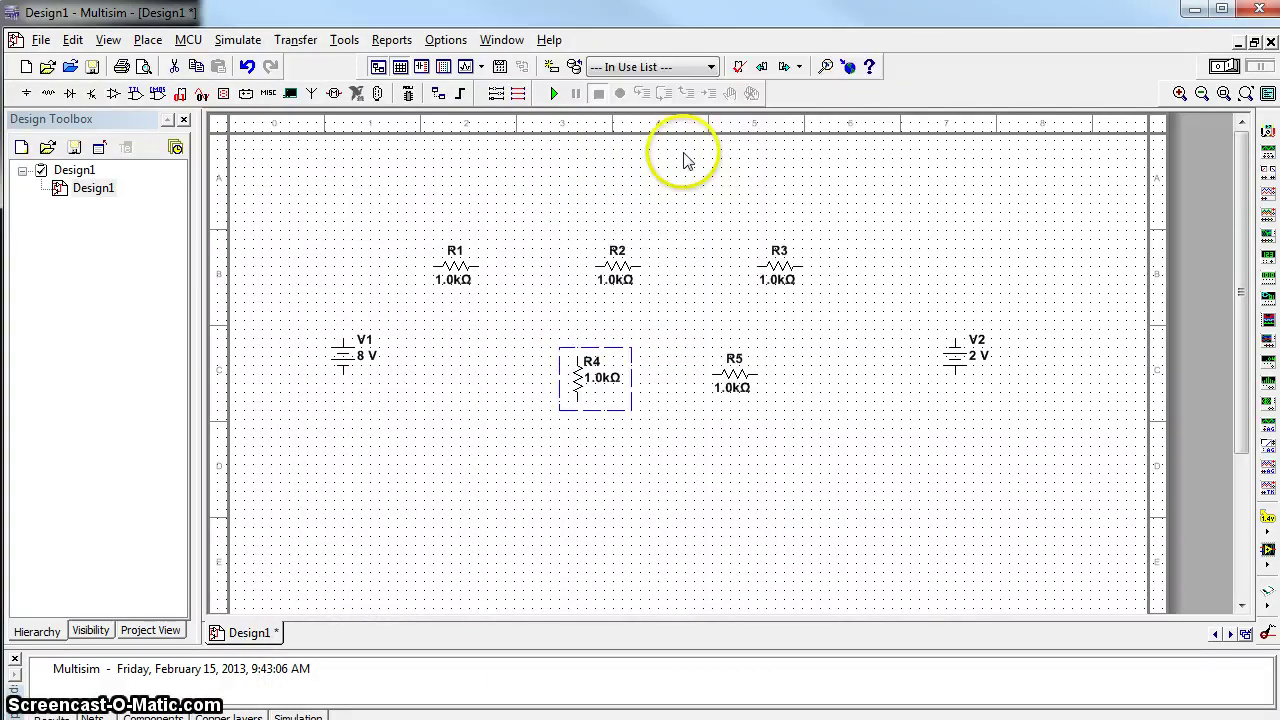
right_click(735, 372)
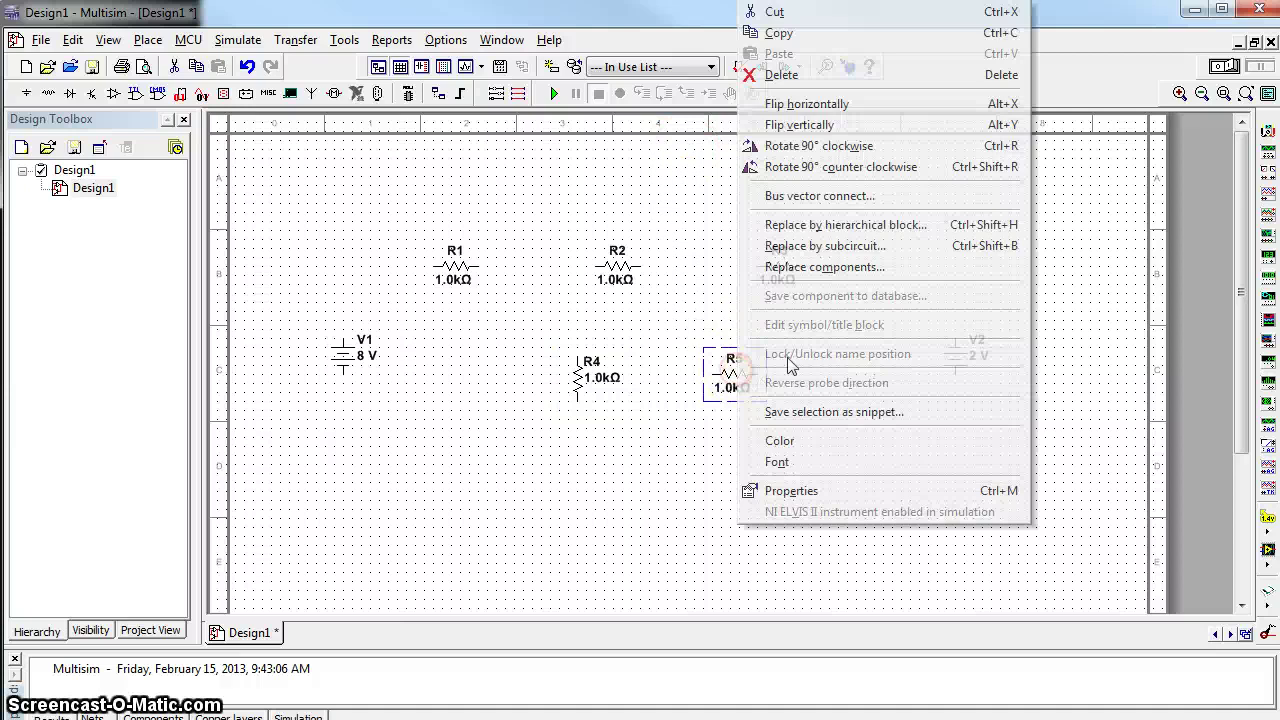
click(800, 145)
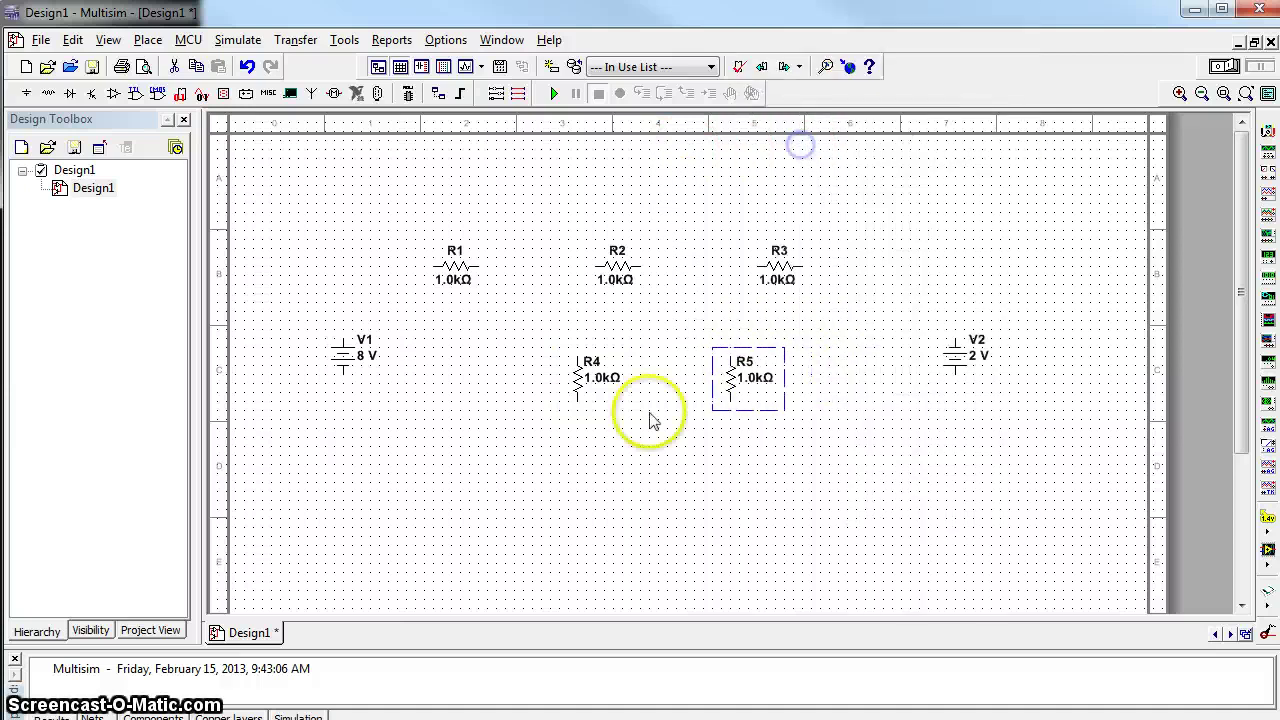
Shift R3 and R2 further to the right to spread the top row
click(565, 373)
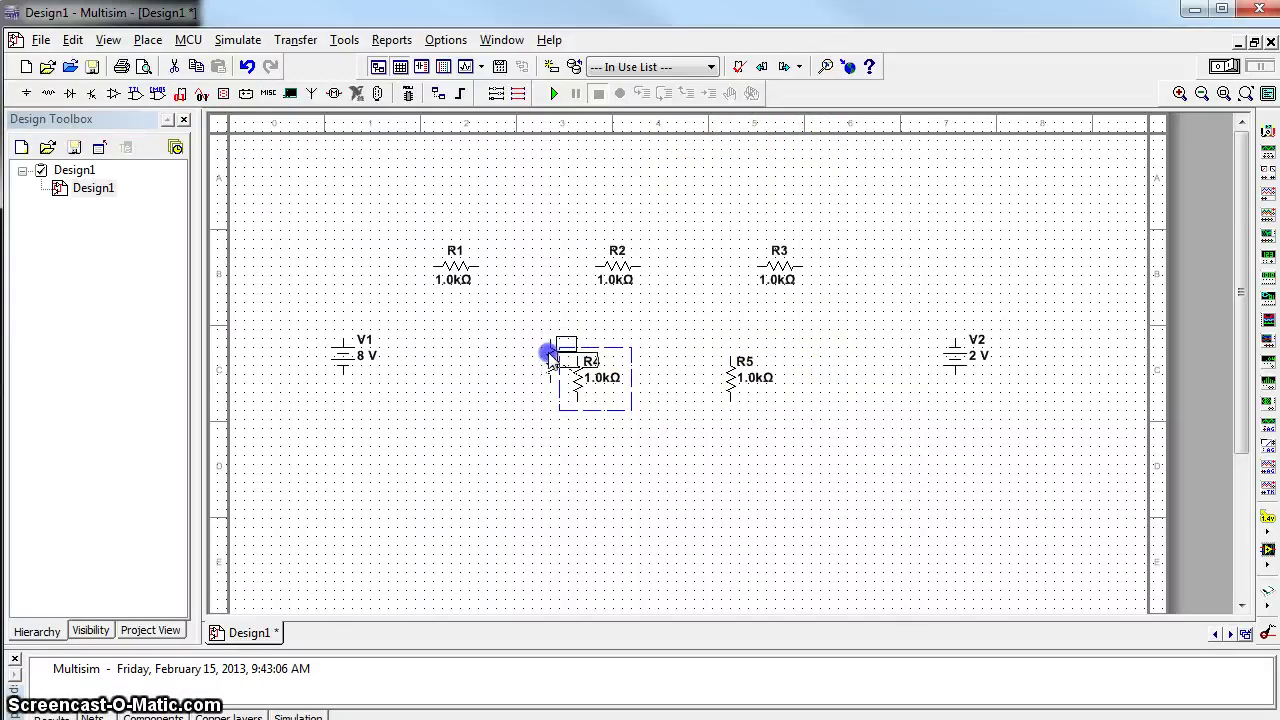
click(718, 360)
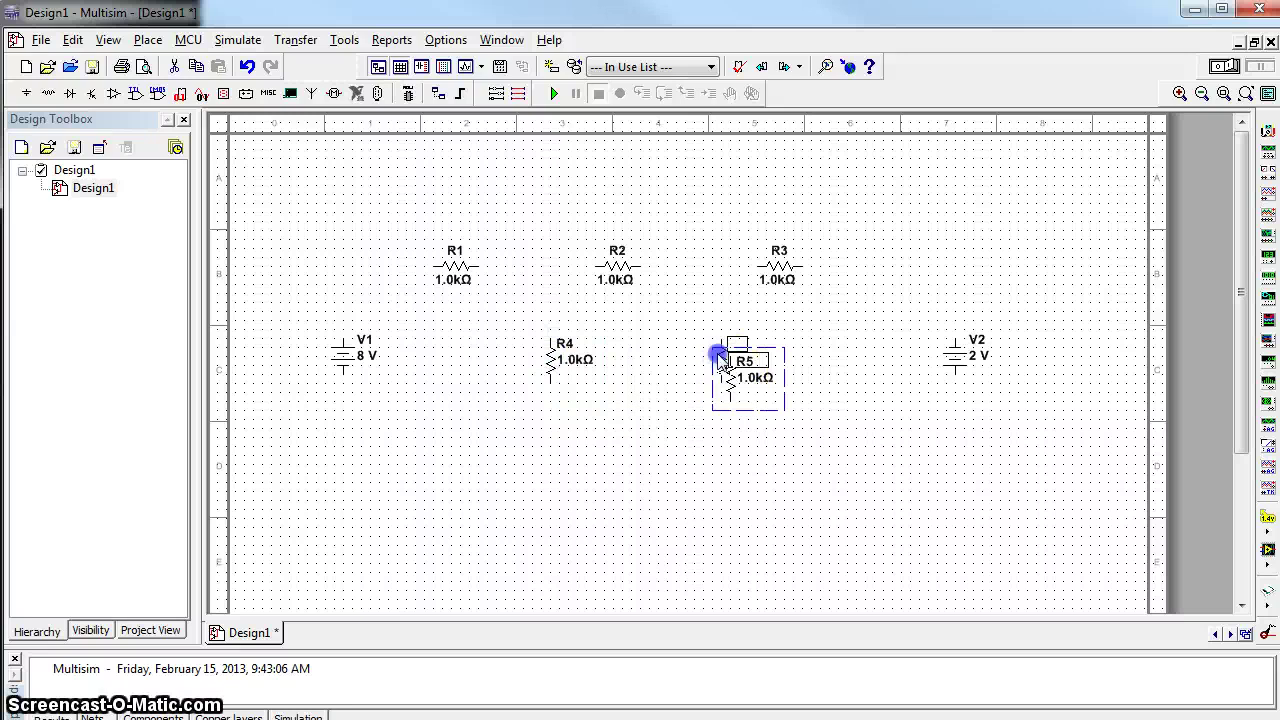
click(808, 270)
drag(808, 270, 812, 274)
drag(629, 271, 657, 271)
click(930, 377)
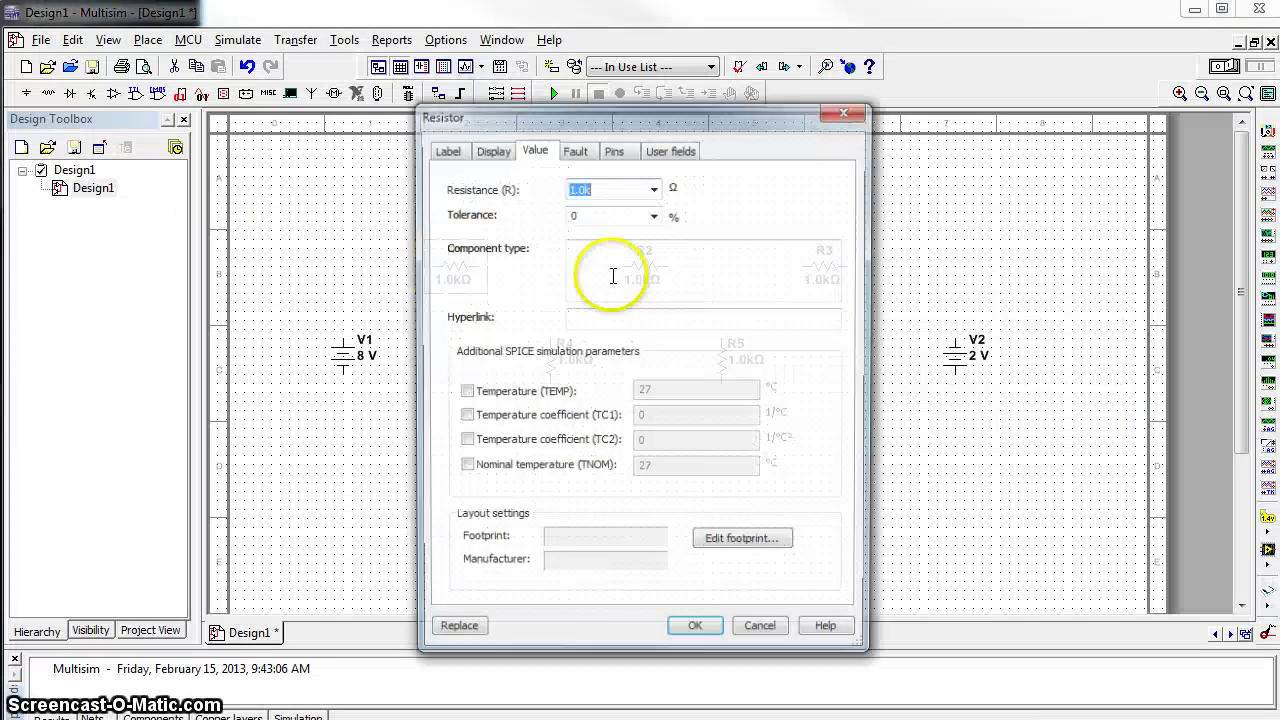
Set R1 and R2 to 4 Ω and R3 to 8 Ω
text(4)
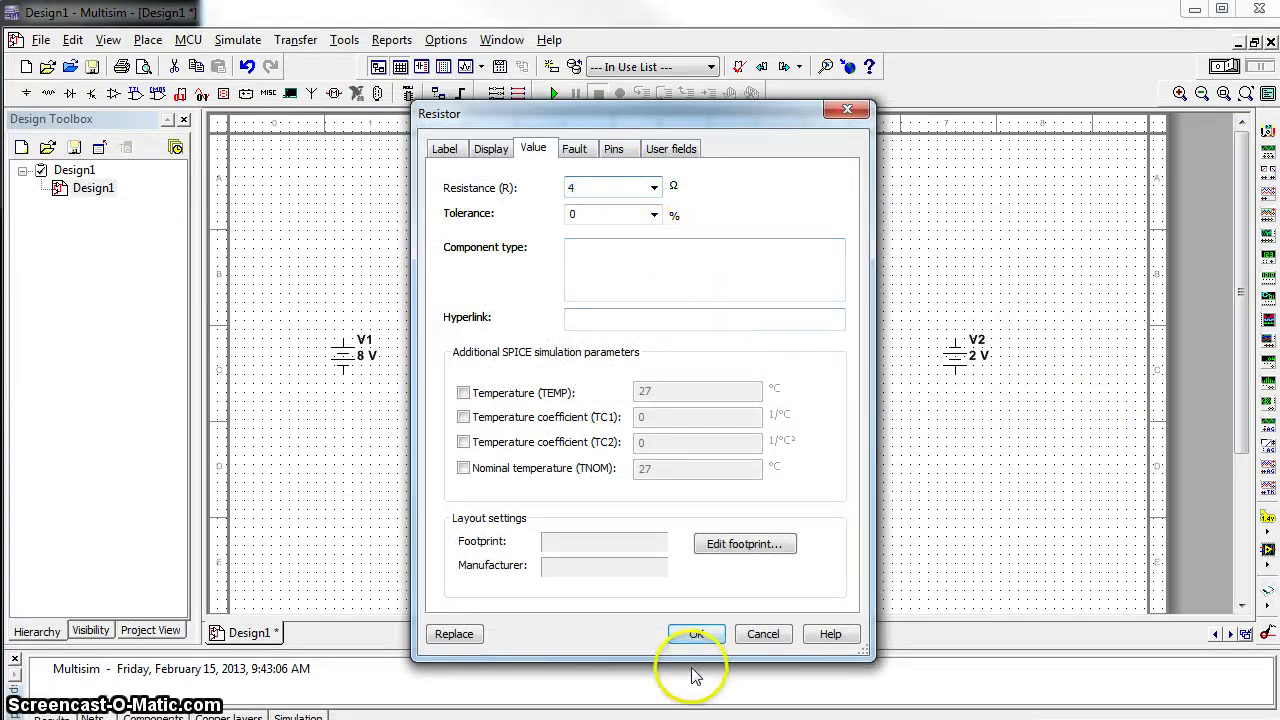
click(684, 633)
double_click(640, 280)
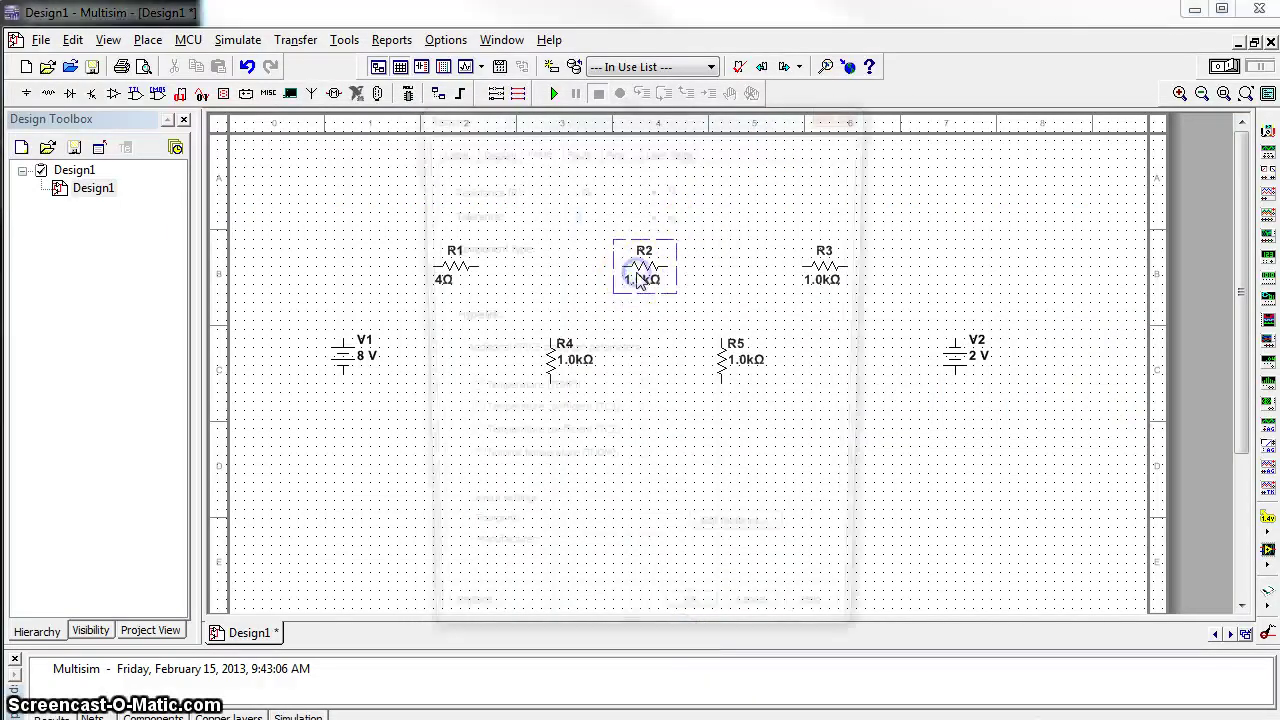
text(4)
click(686, 622)
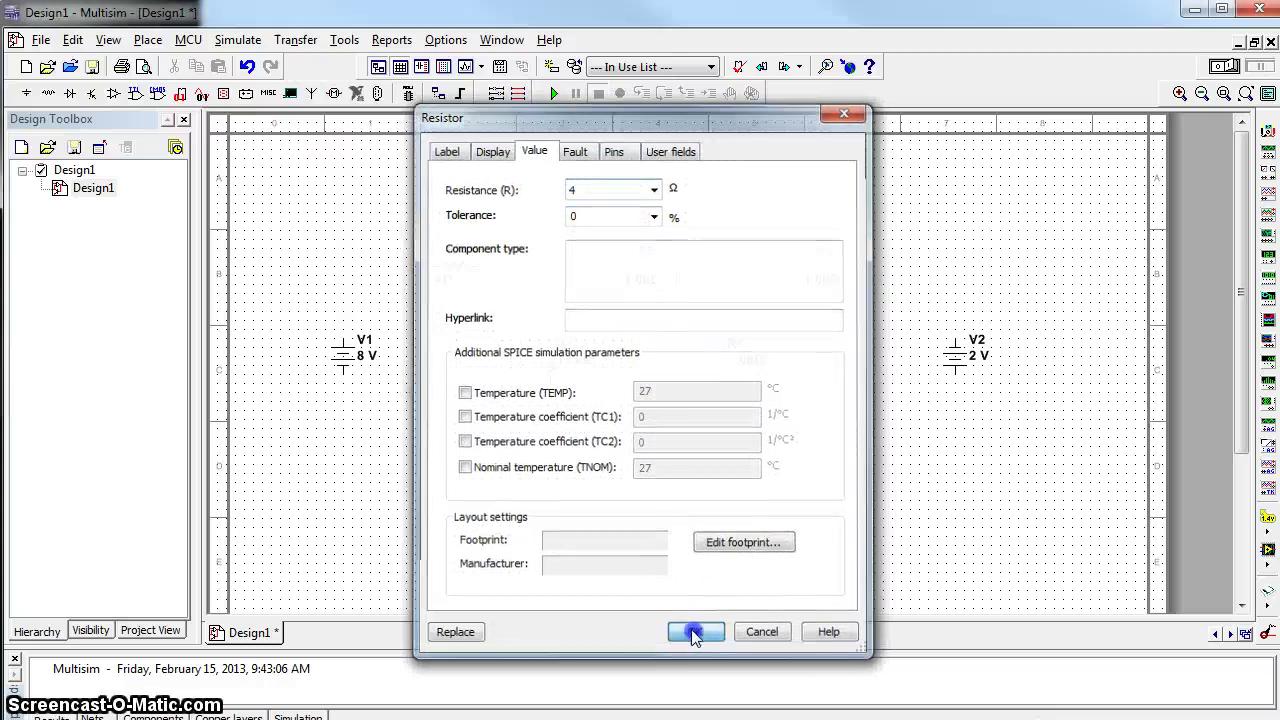
double_click(820, 256)
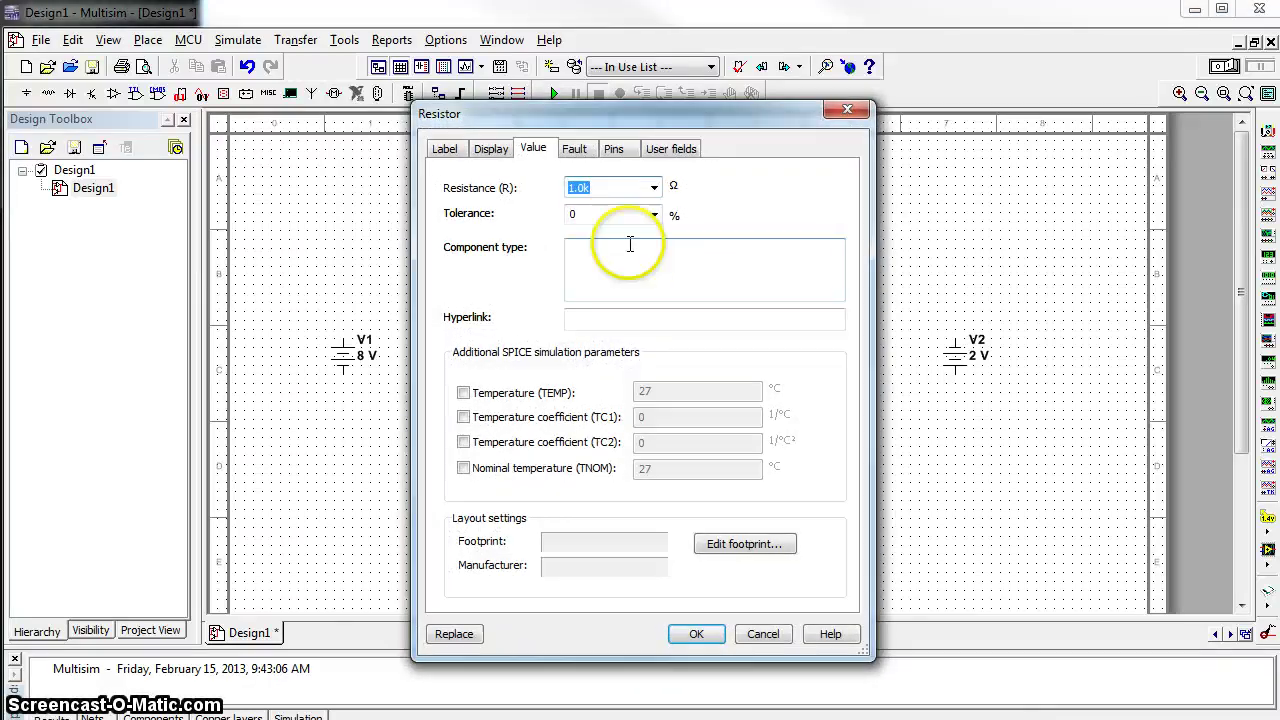
text(8)
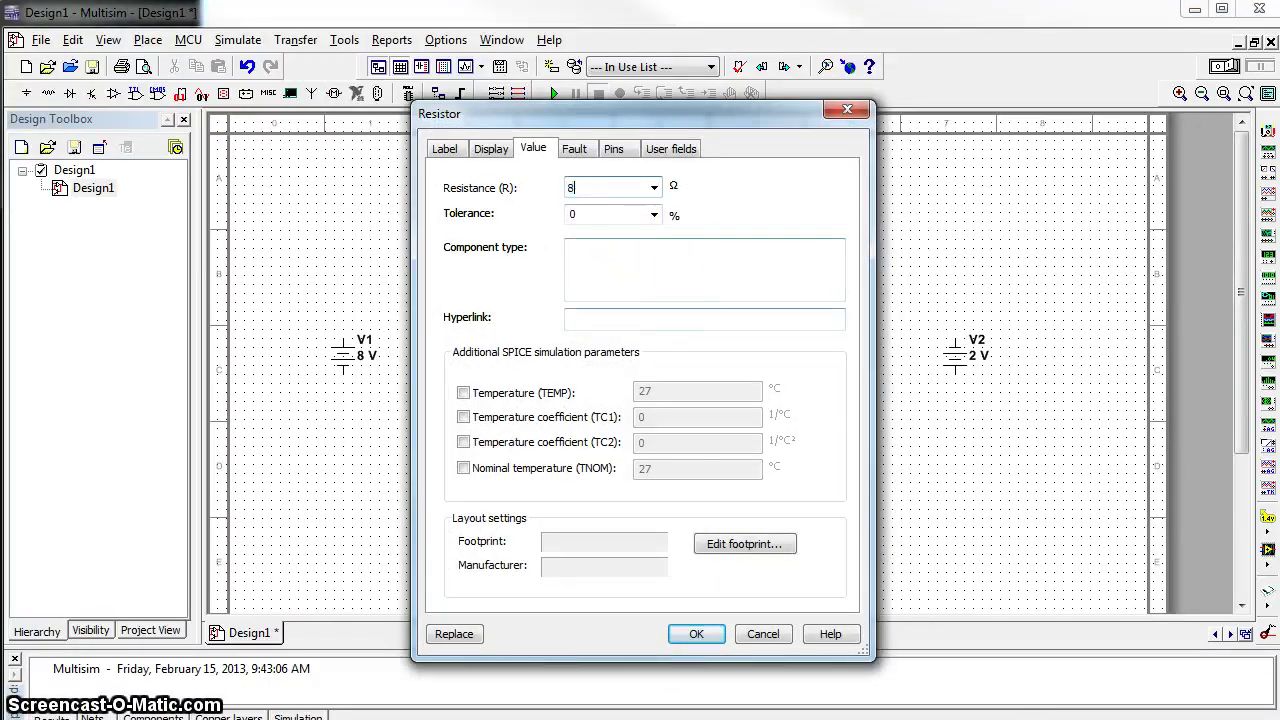
click(695, 636)
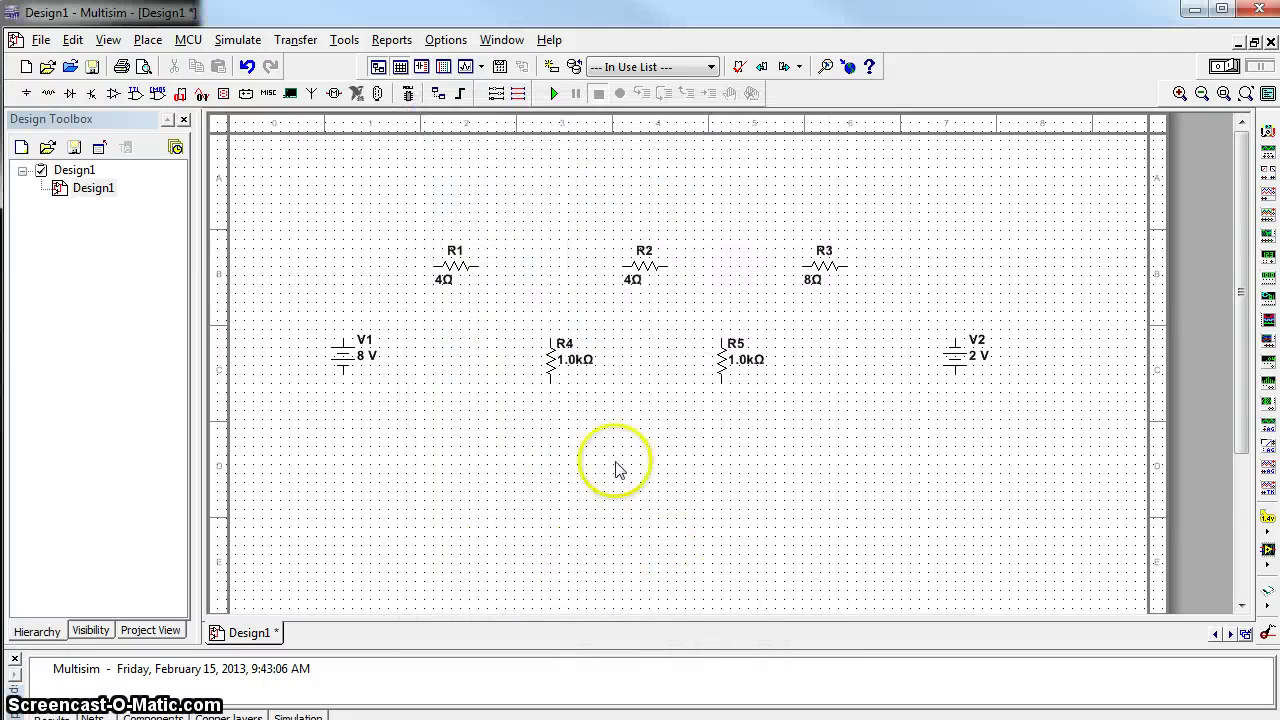
Set R4 to 4 Ω and R5 to 8 Ω
double_click(549, 368)
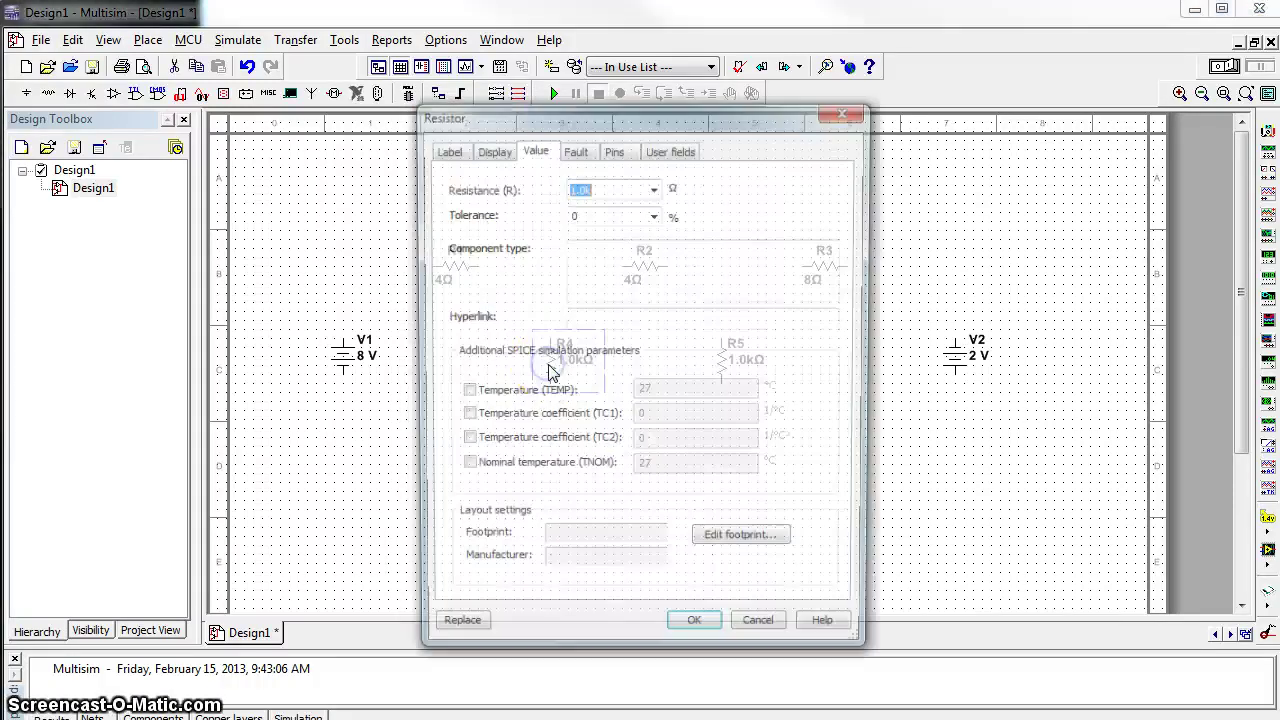
text(4)
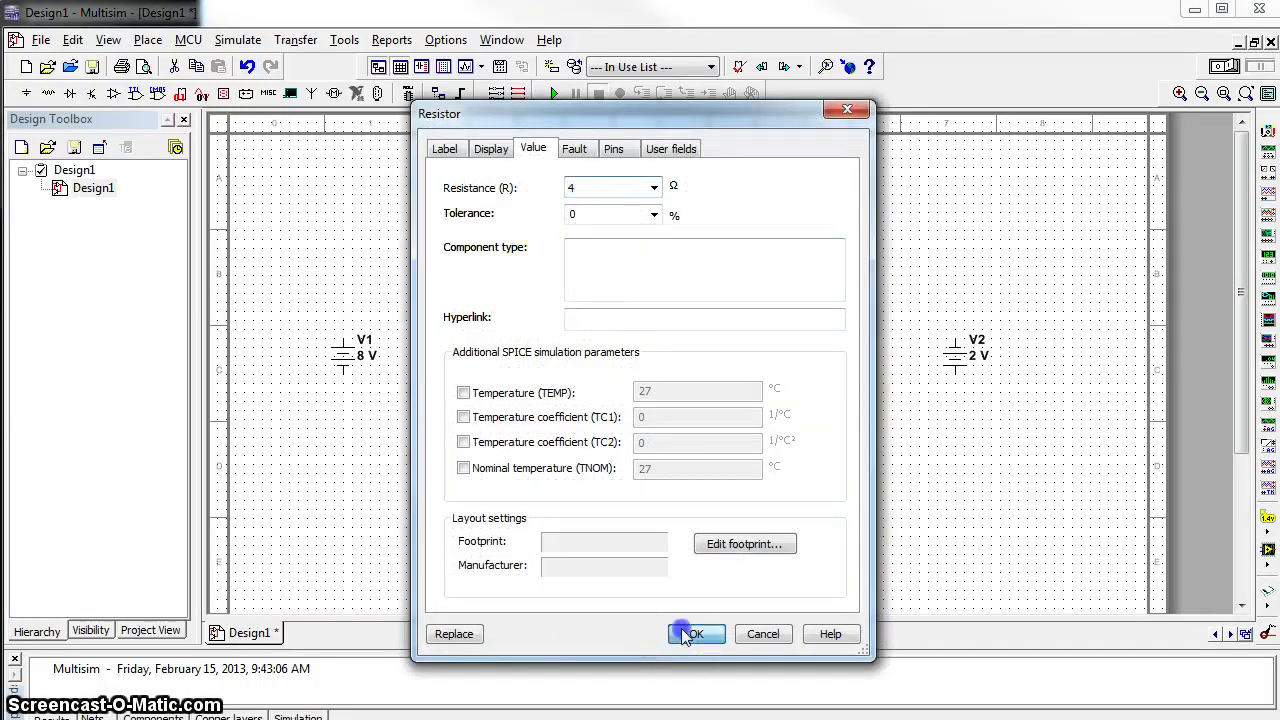
click(696, 634)
double_click(729, 367)
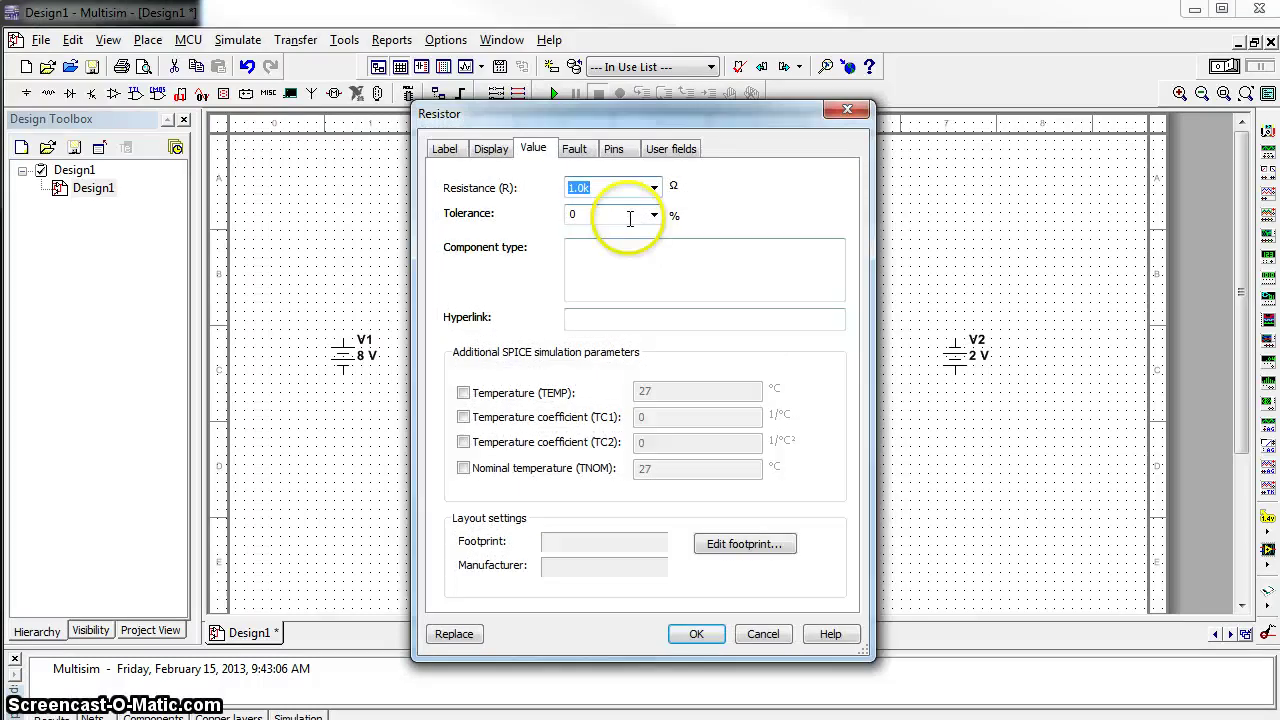
text(8)
click(693, 634)
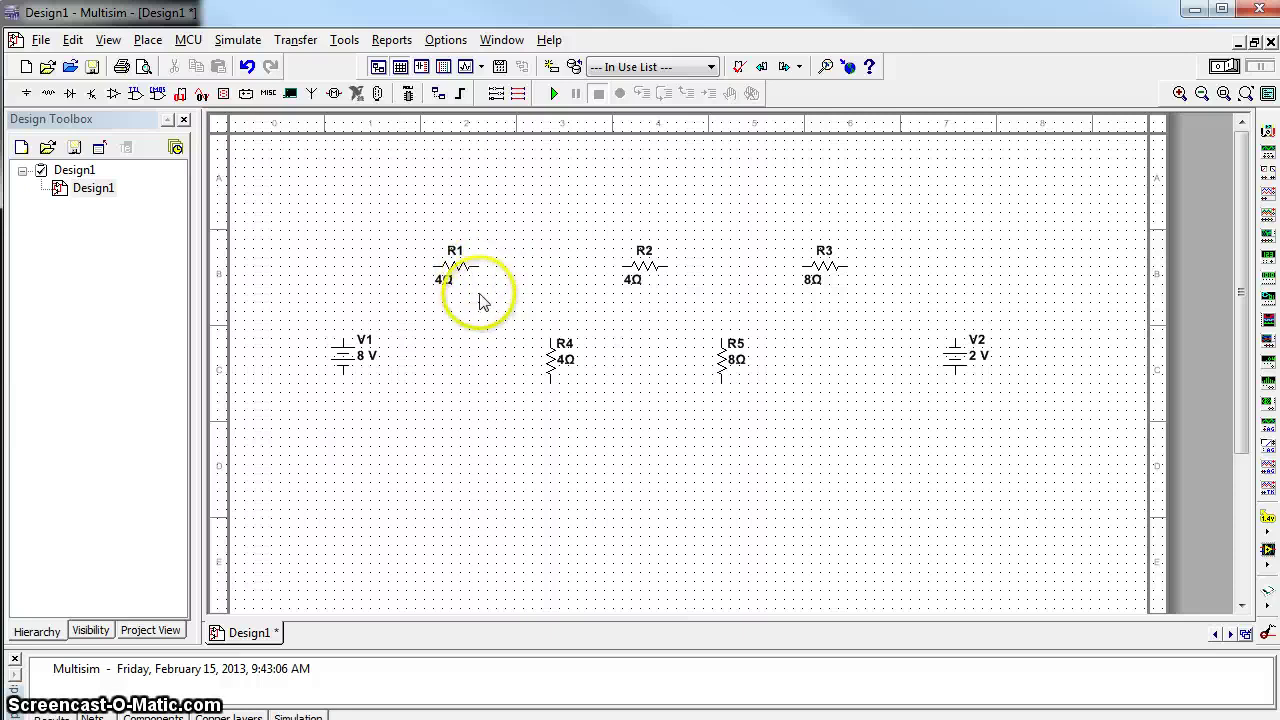
Wire R1 to R2, R2 to R3, R3 to V2 and V1 to R1, accepting default net settings
click(480, 266)
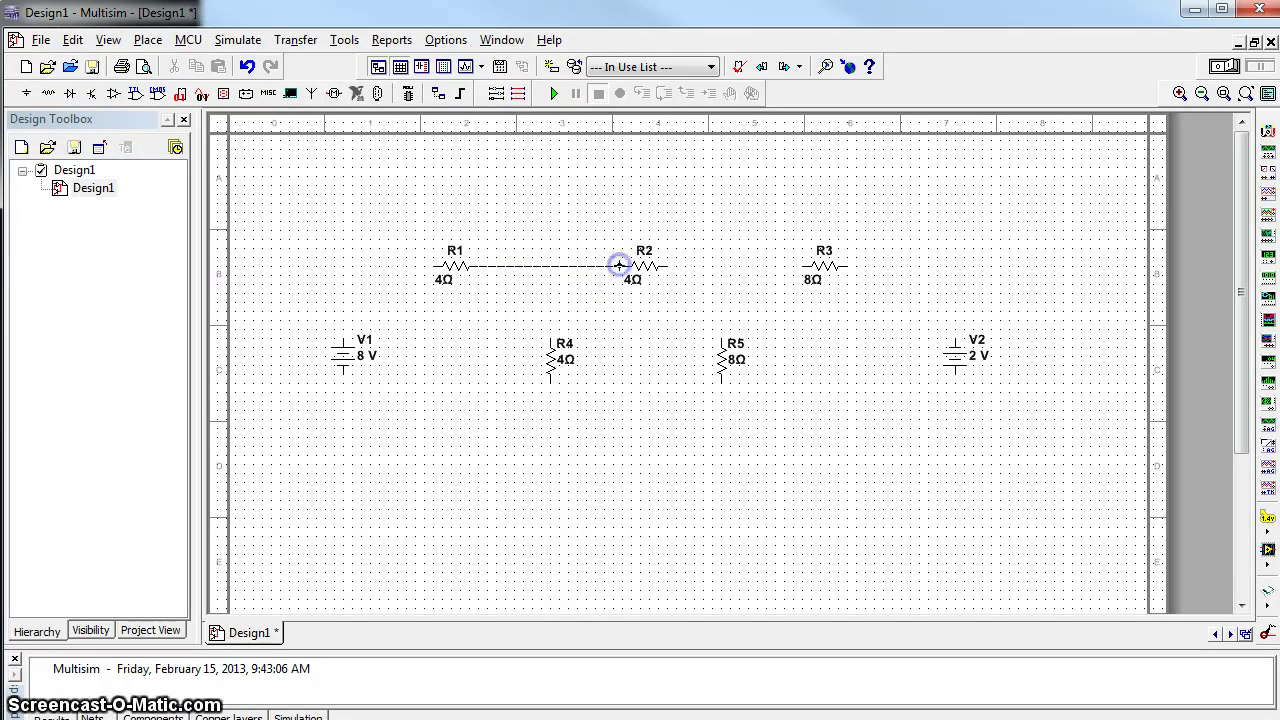
double_click(624, 266)
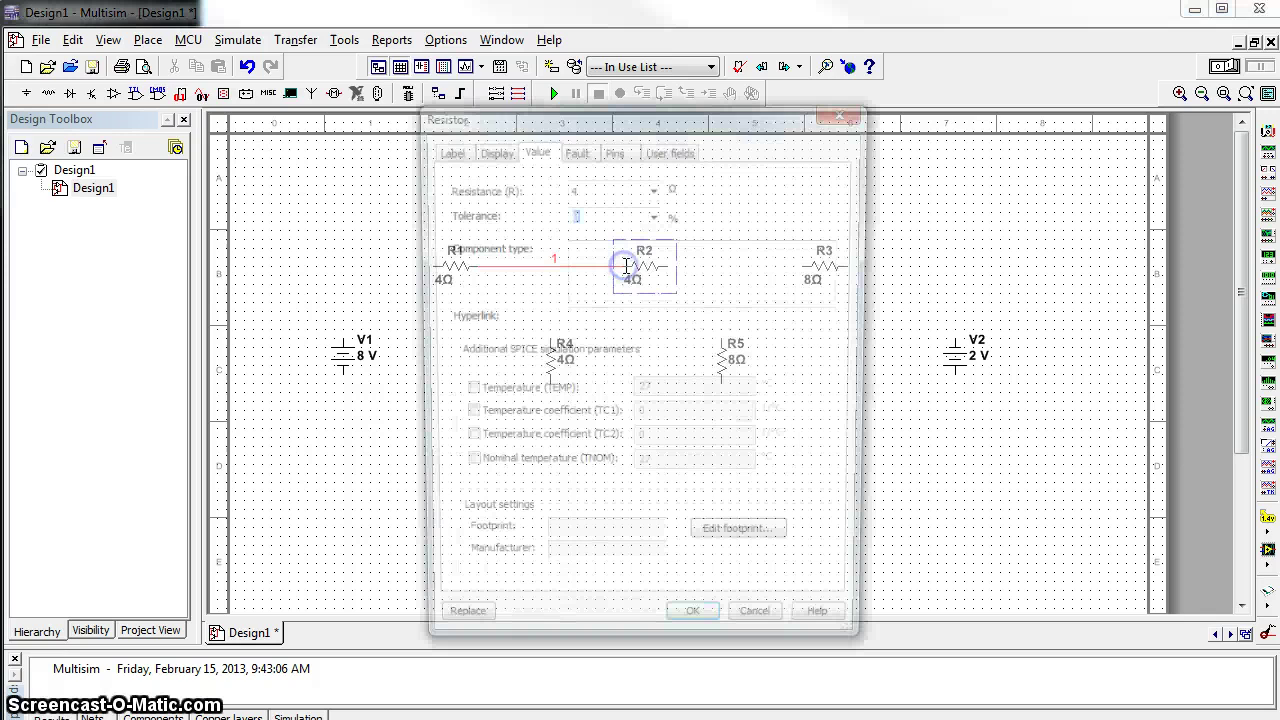
click(700, 634)
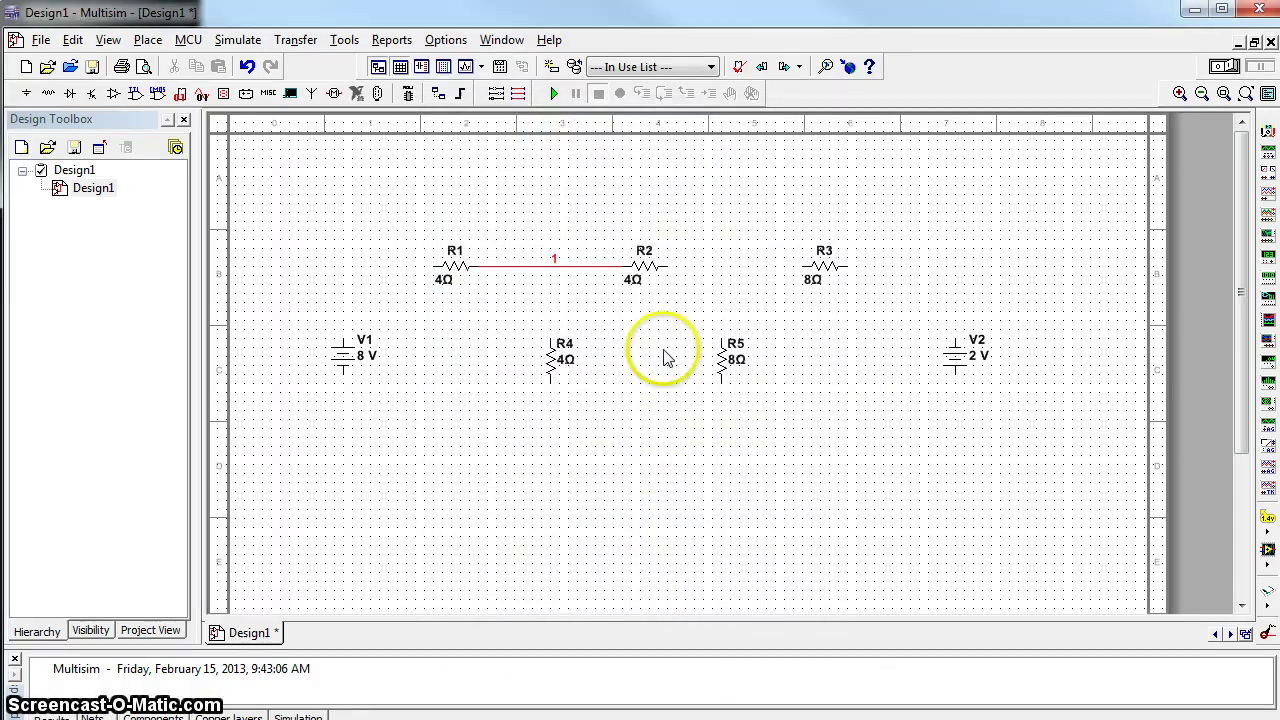
click(669, 266)
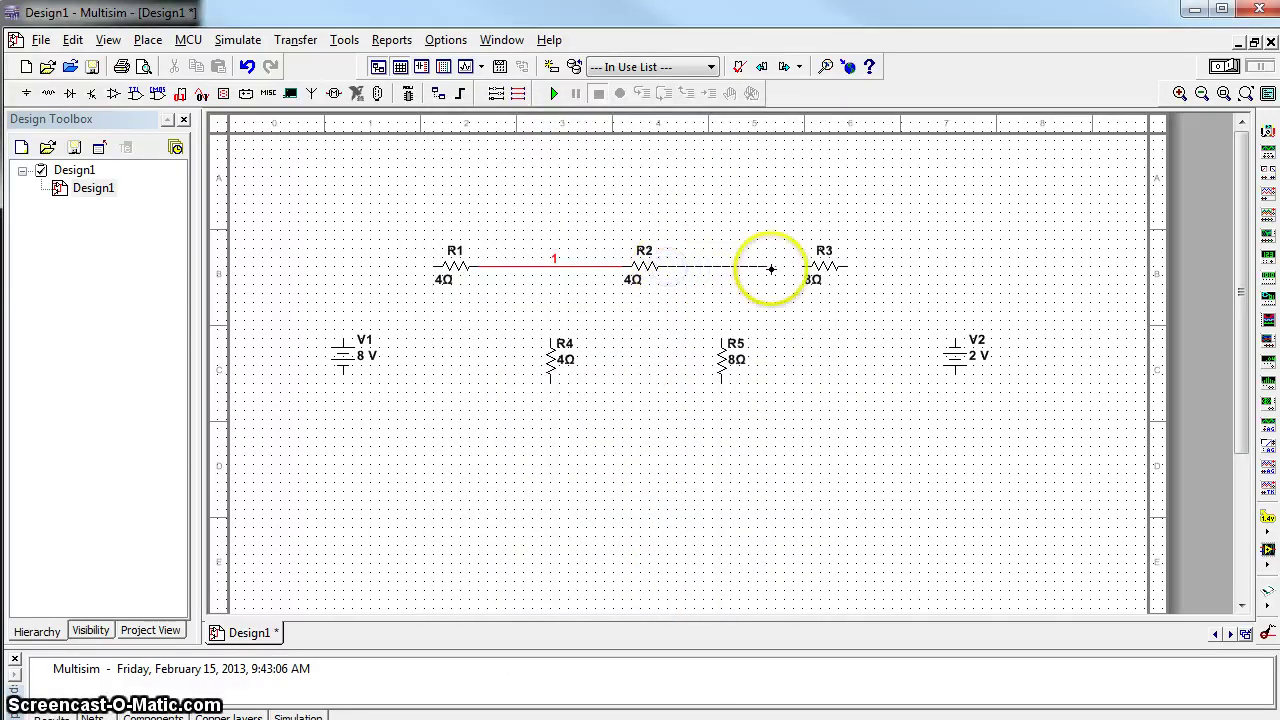
double_click(803, 266)
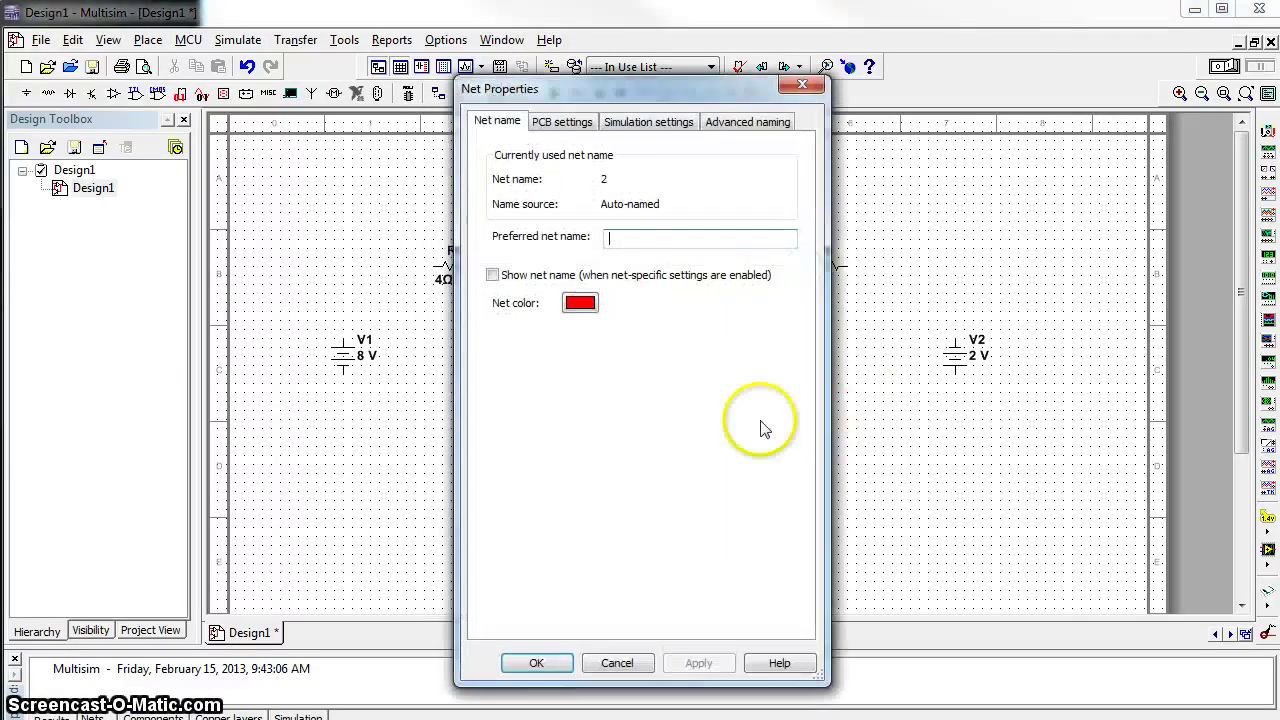
click(556, 658)
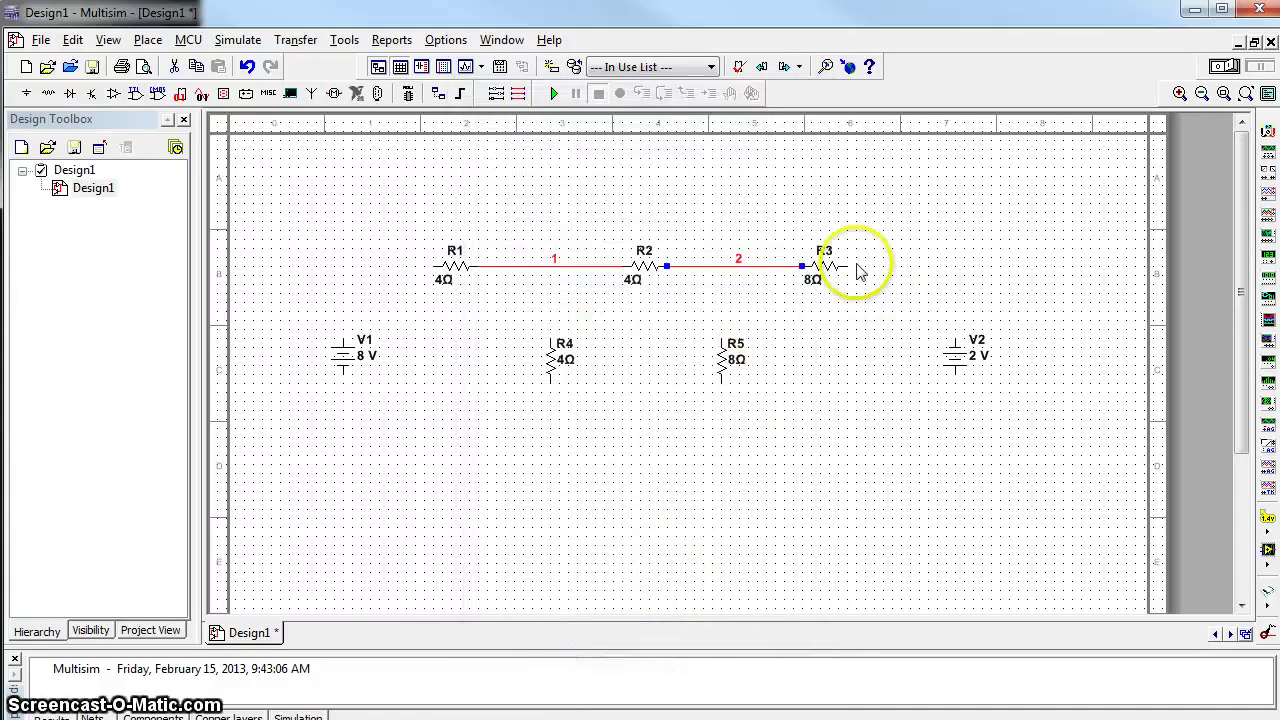
click(848, 266)
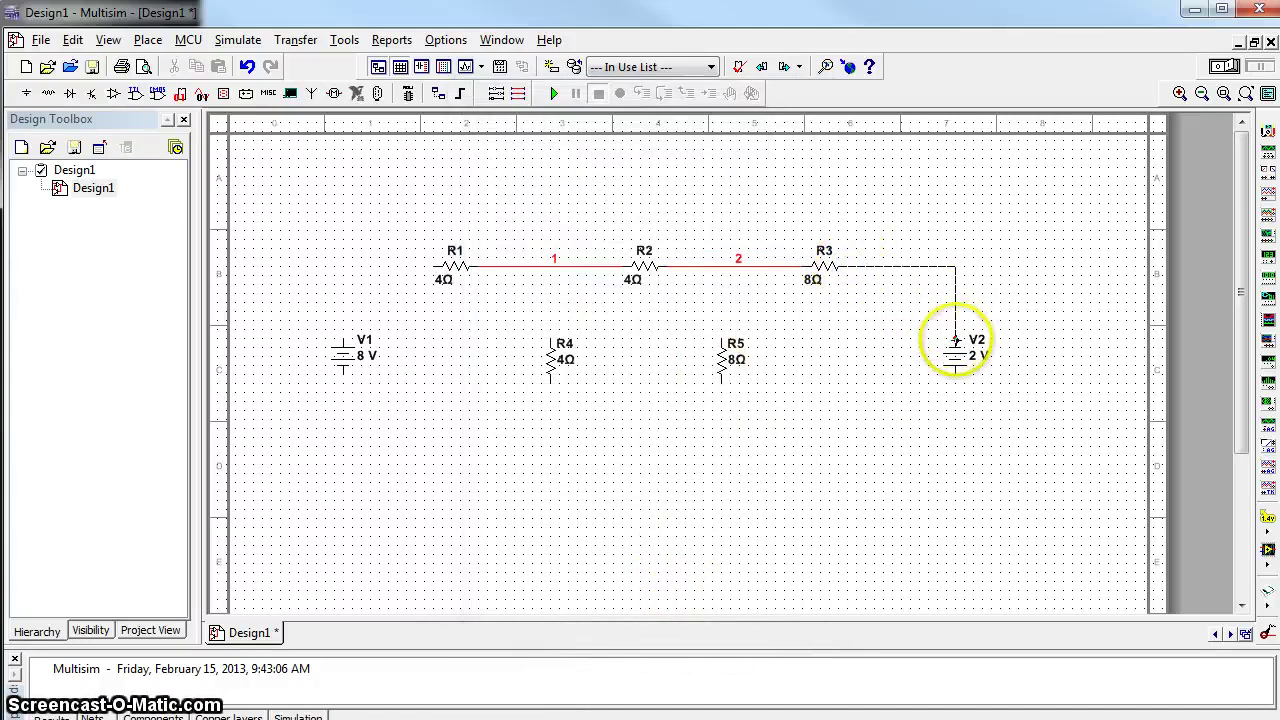
click(956, 340)
click(526, 660)
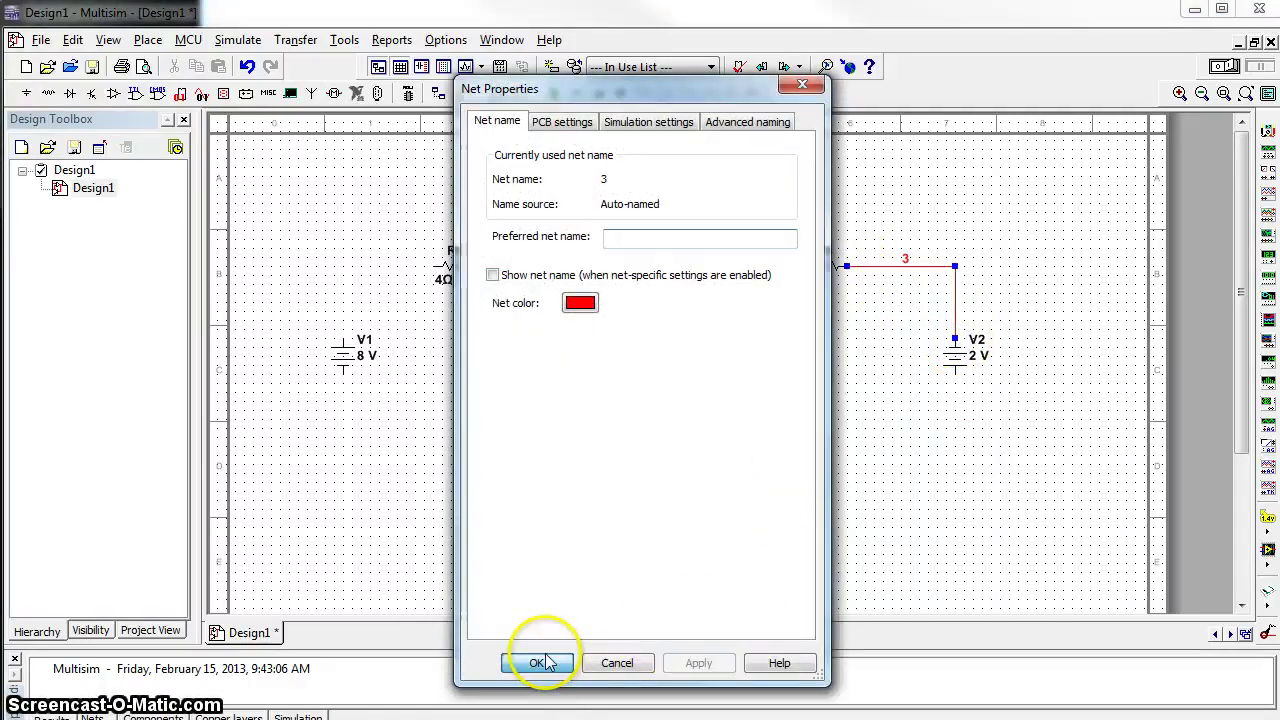
click(438, 266)
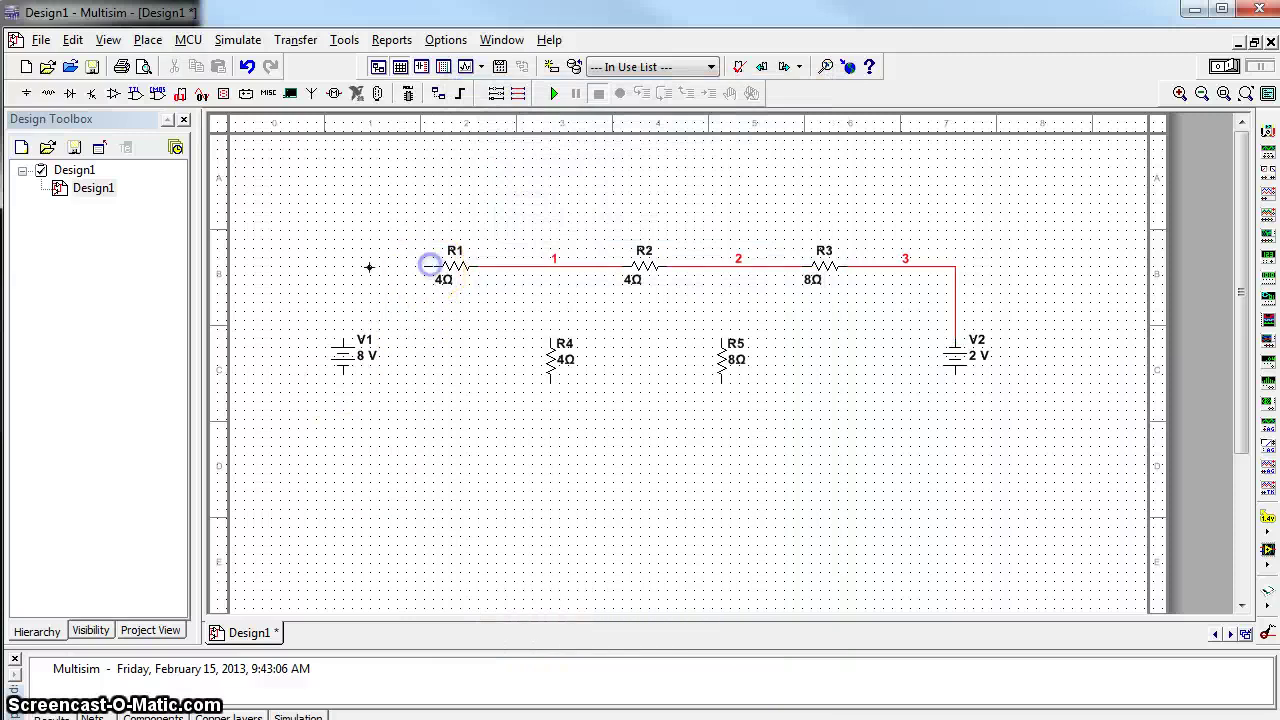
click(336, 336)
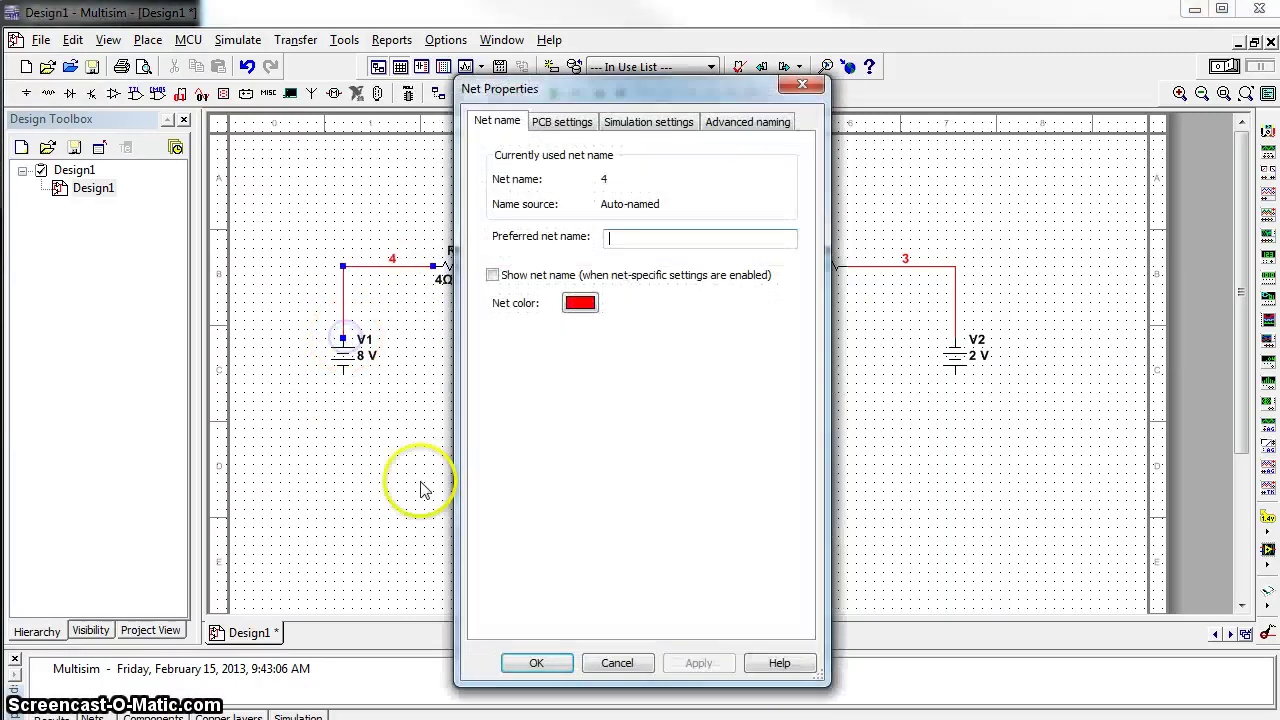
click(536, 663)
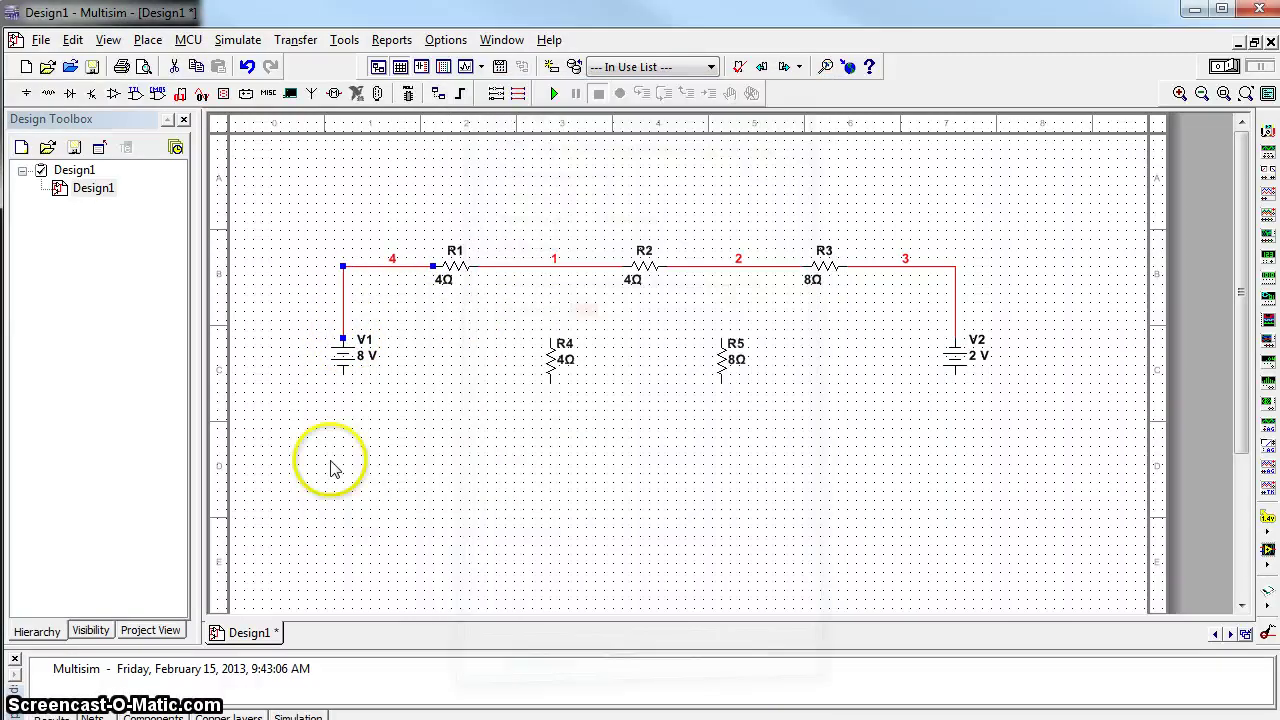
Draw the bottom return wire linking V1's and V2's bottom pins to R4's bottom pin
click(343, 371)
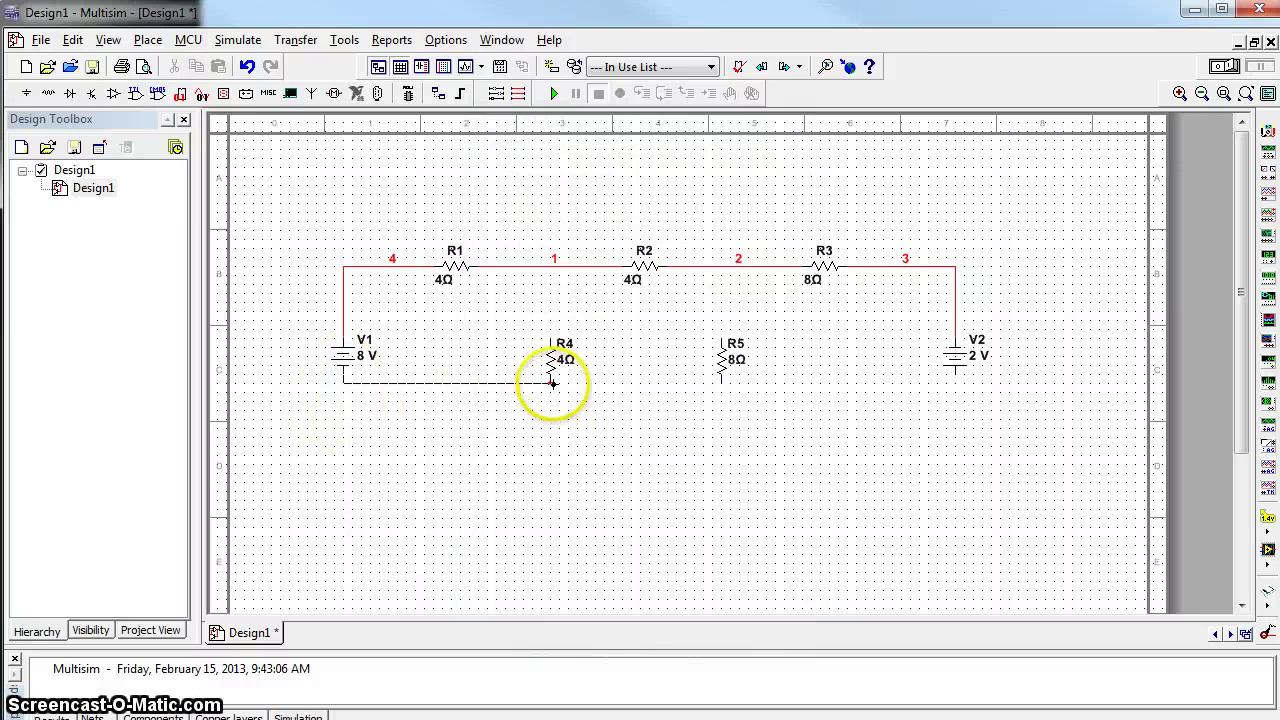
click(550, 381)
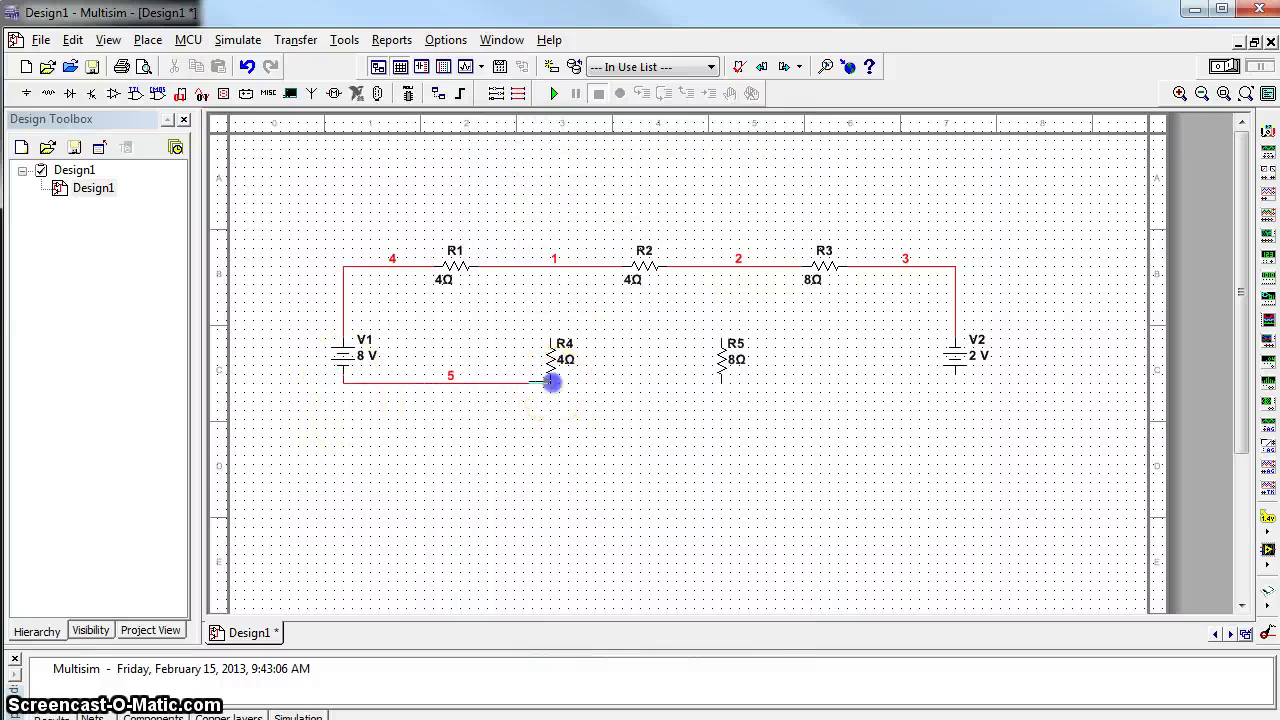
click(721, 383)
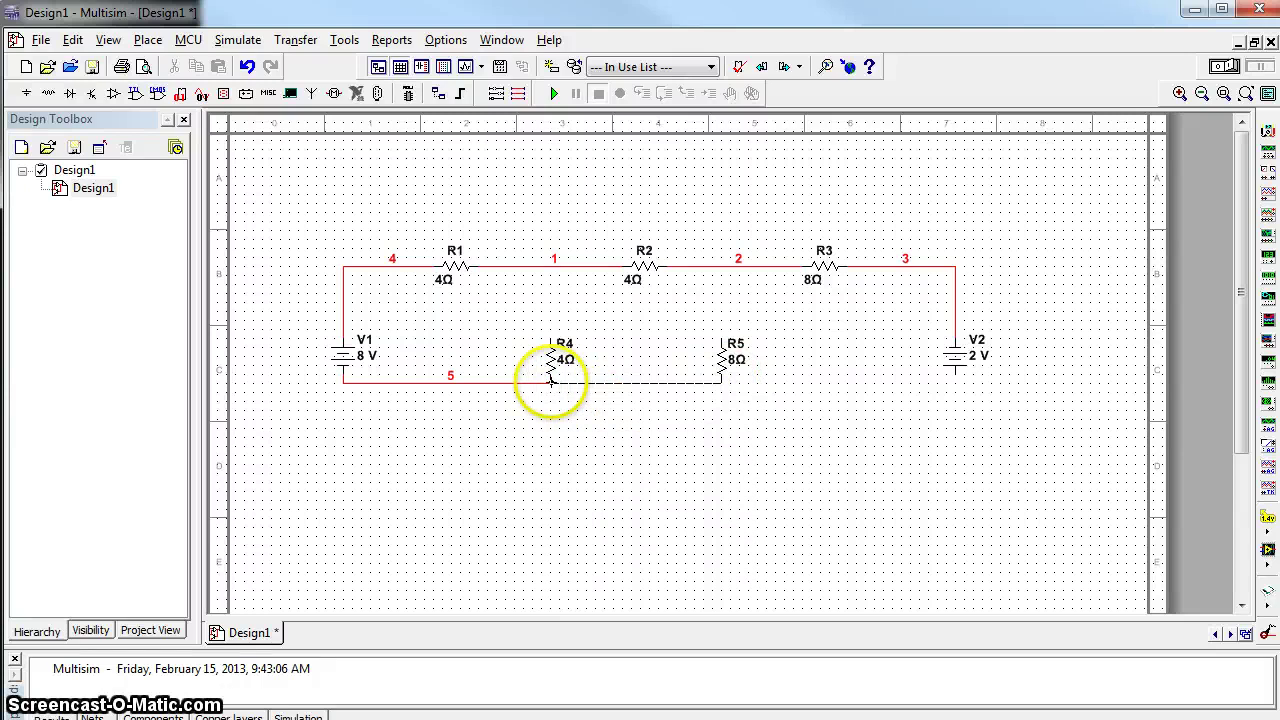
right_click(541, 385)
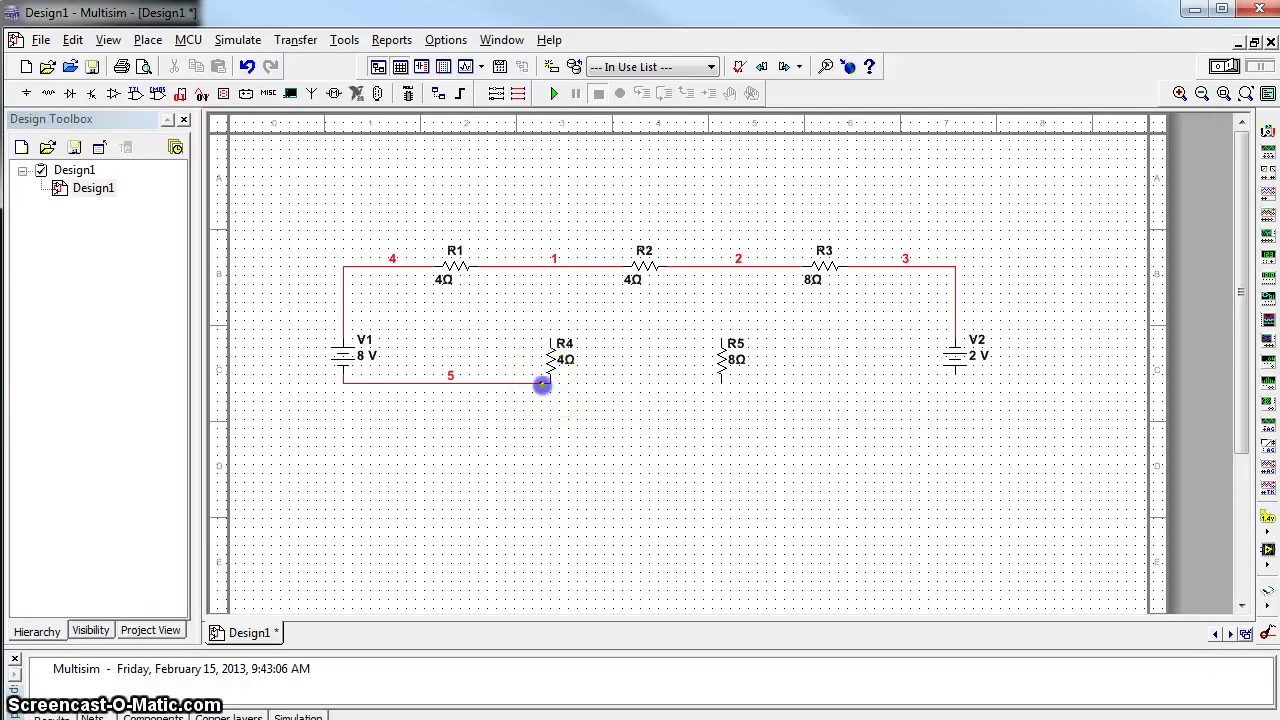
click(955, 375)
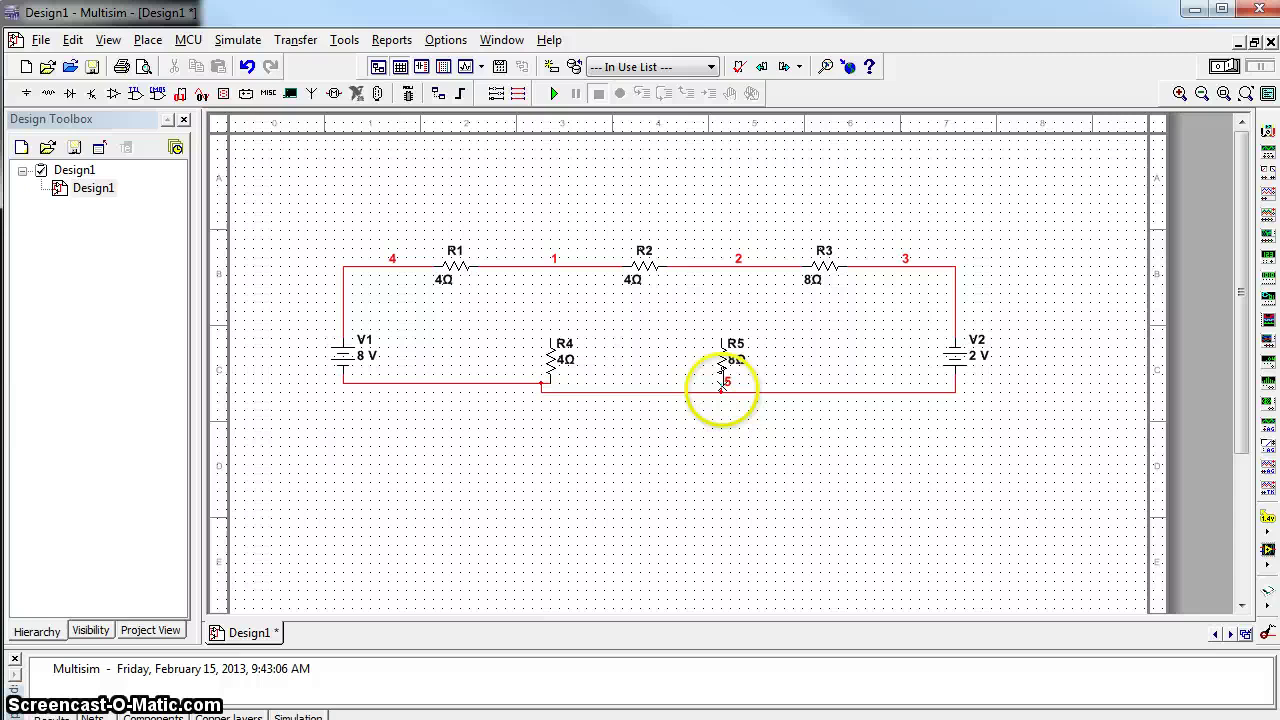
Connect R4's and R5's top ends up to nodes 1 and 2 on the top wire
drag(551, 340, 549, 288)
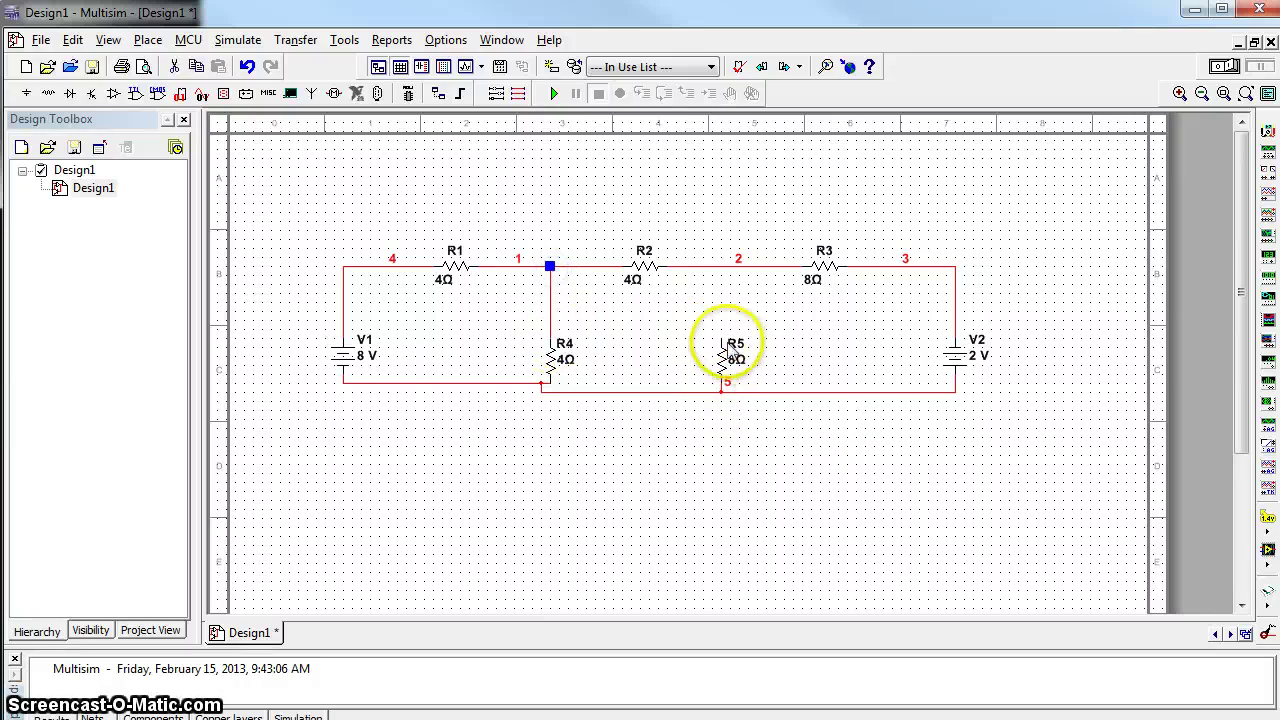
drag(723, 340, 716, 271)
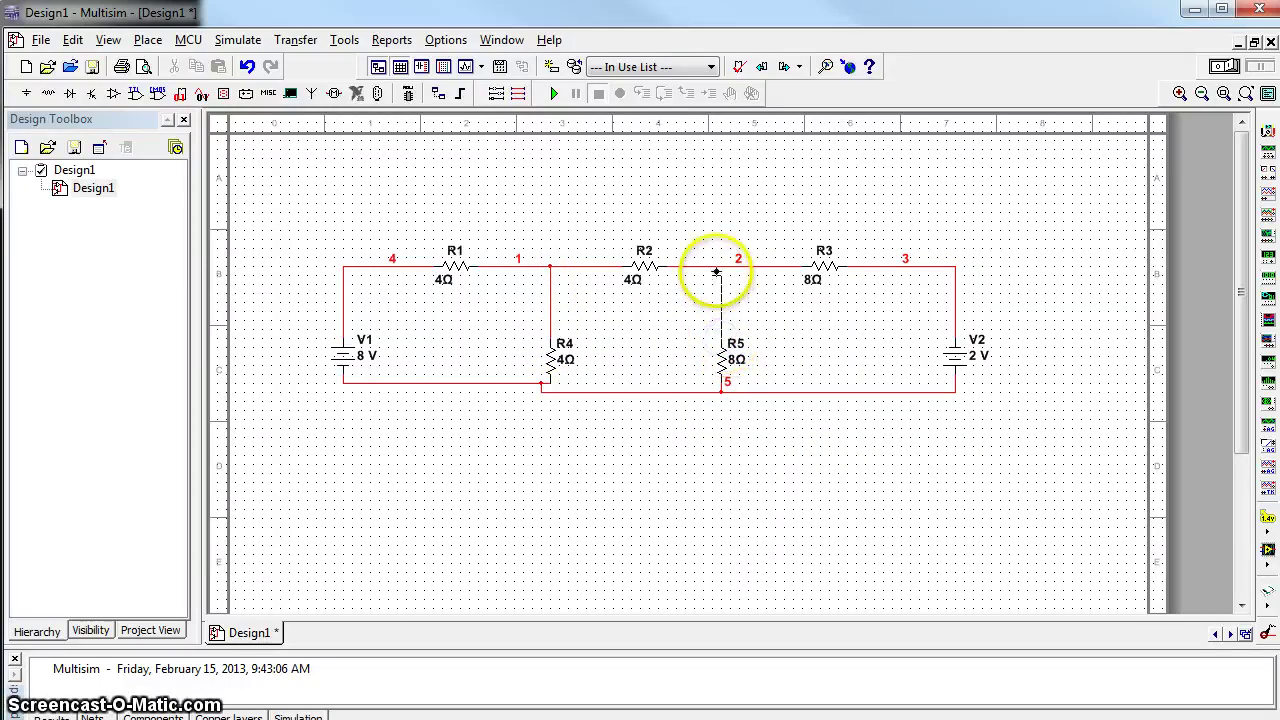
click(719, 268)
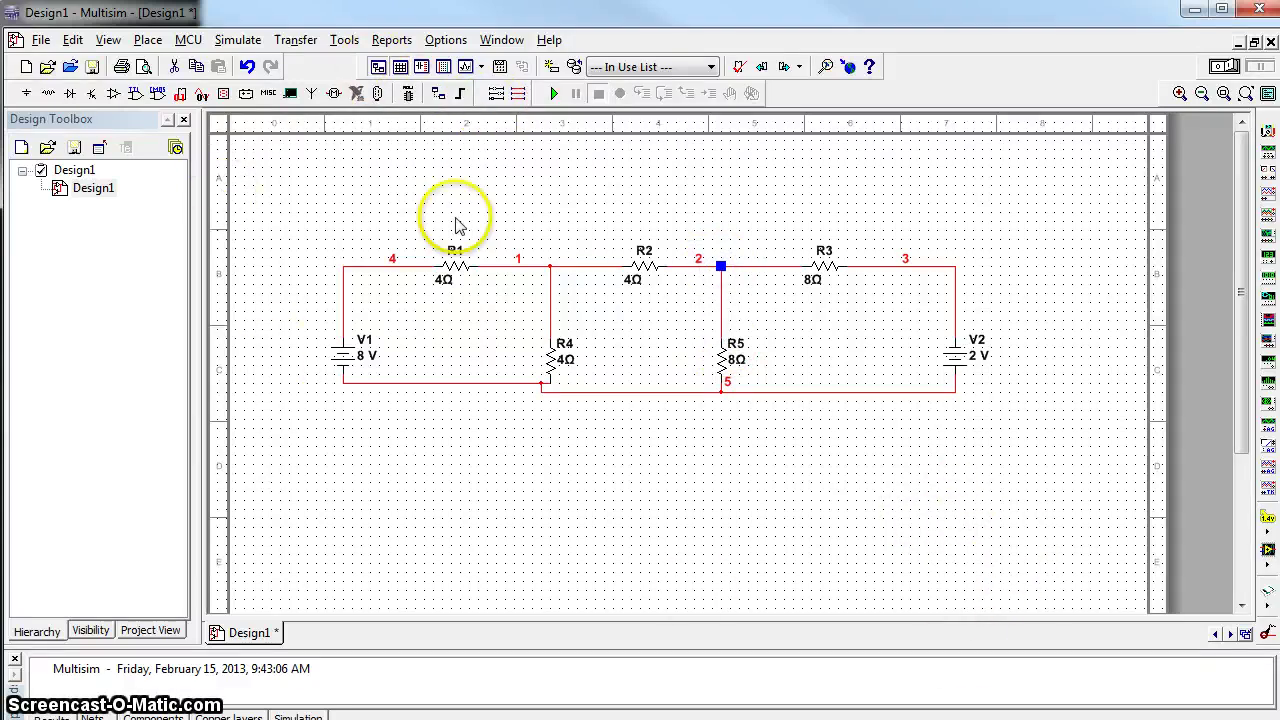
click(398, 500)
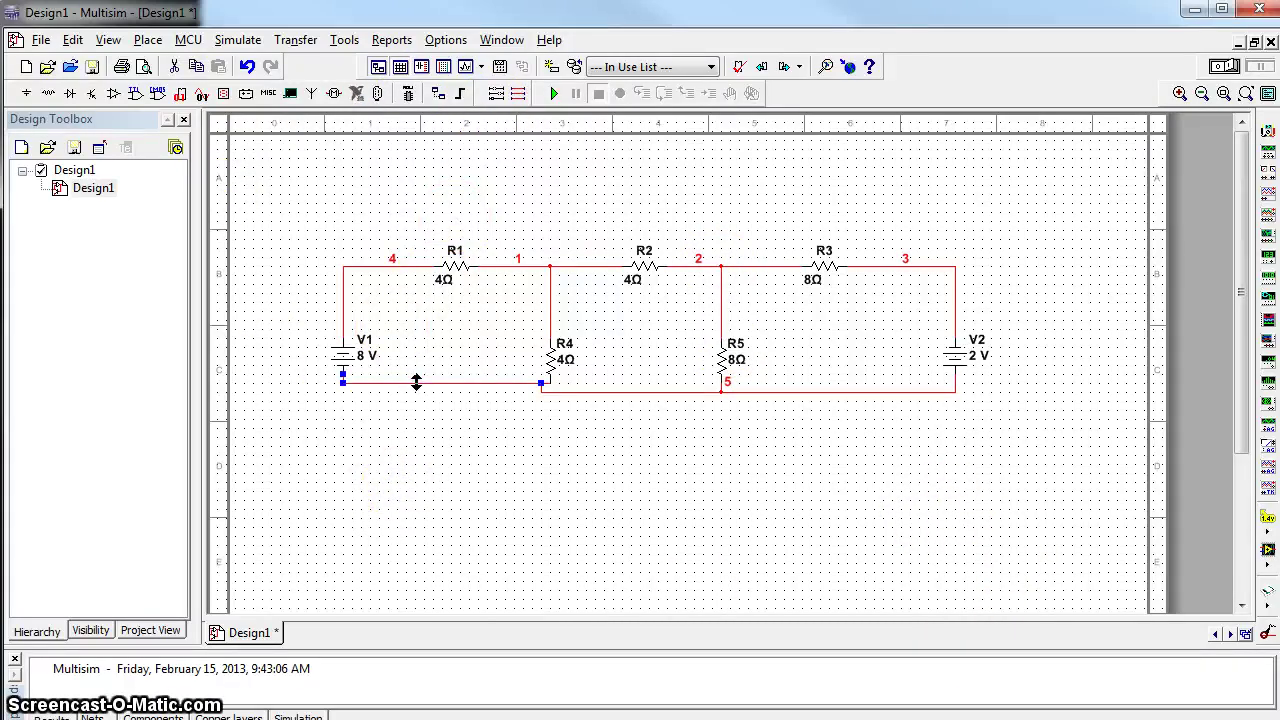
click(527, 456)
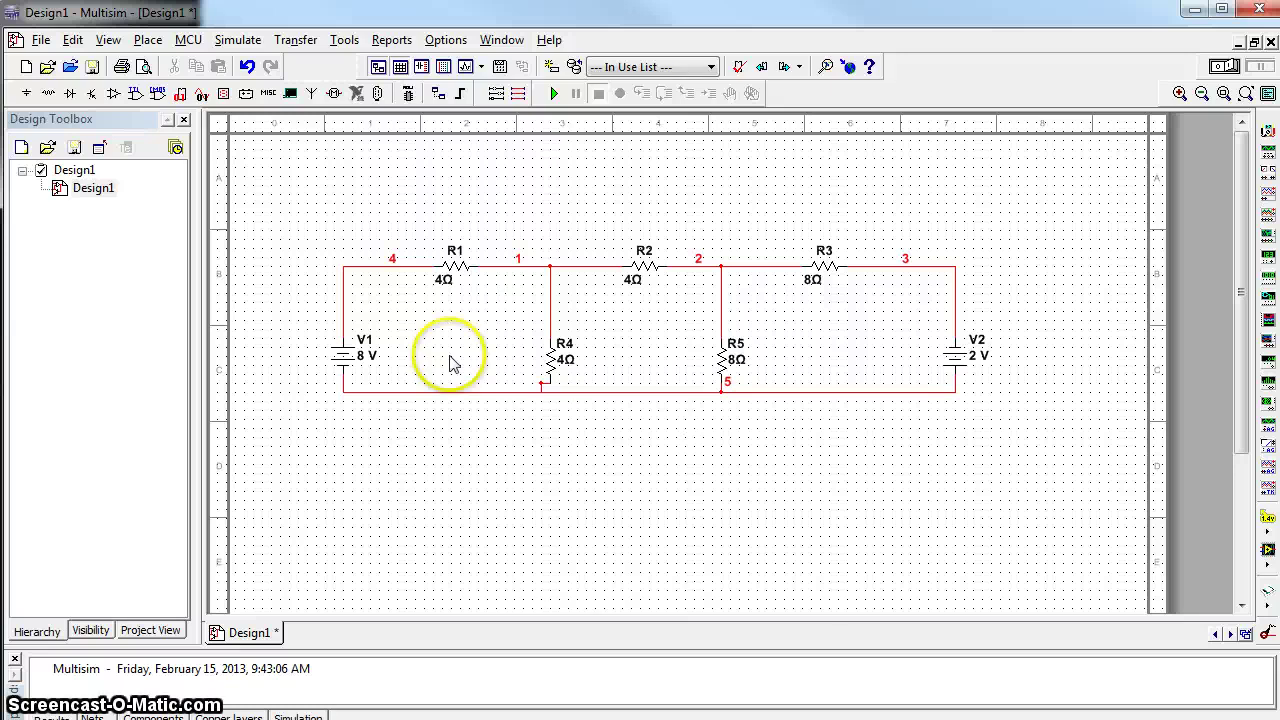
Place a GROUND on the bottom wire under R4 and tie R5's bottom pin into it
click(27, 93)
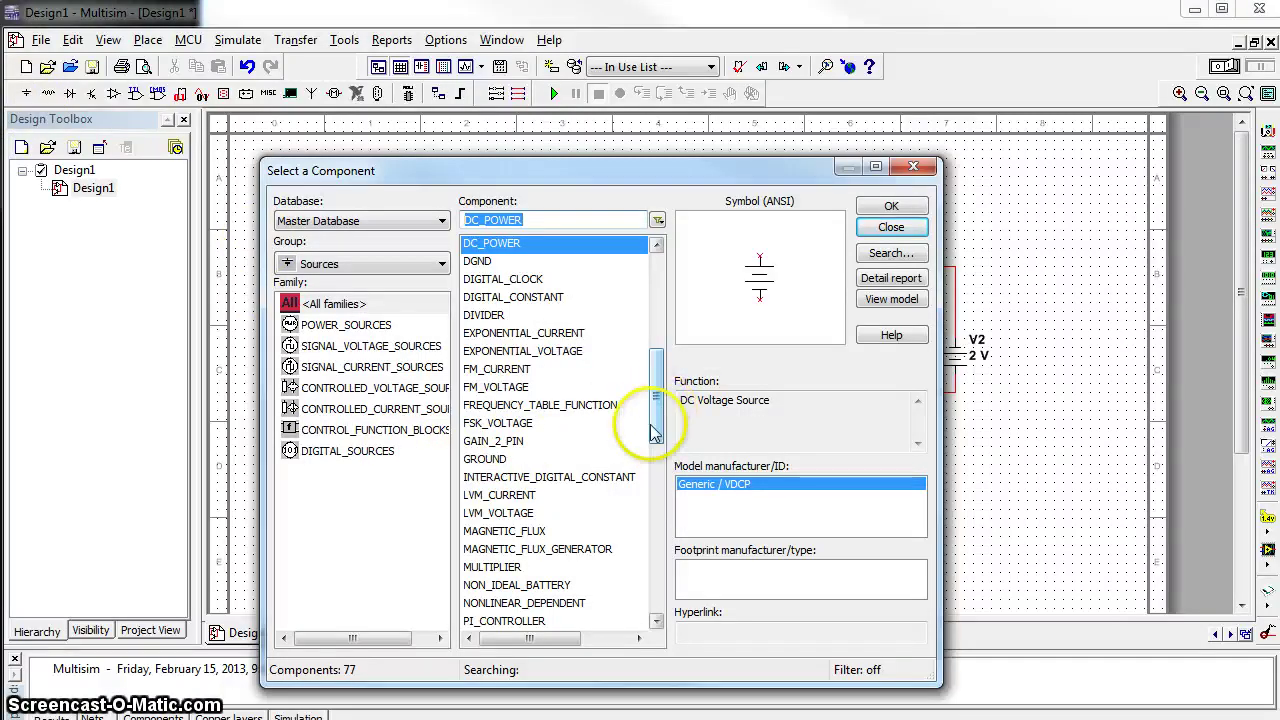
click(478, 459)
click(892, 206)
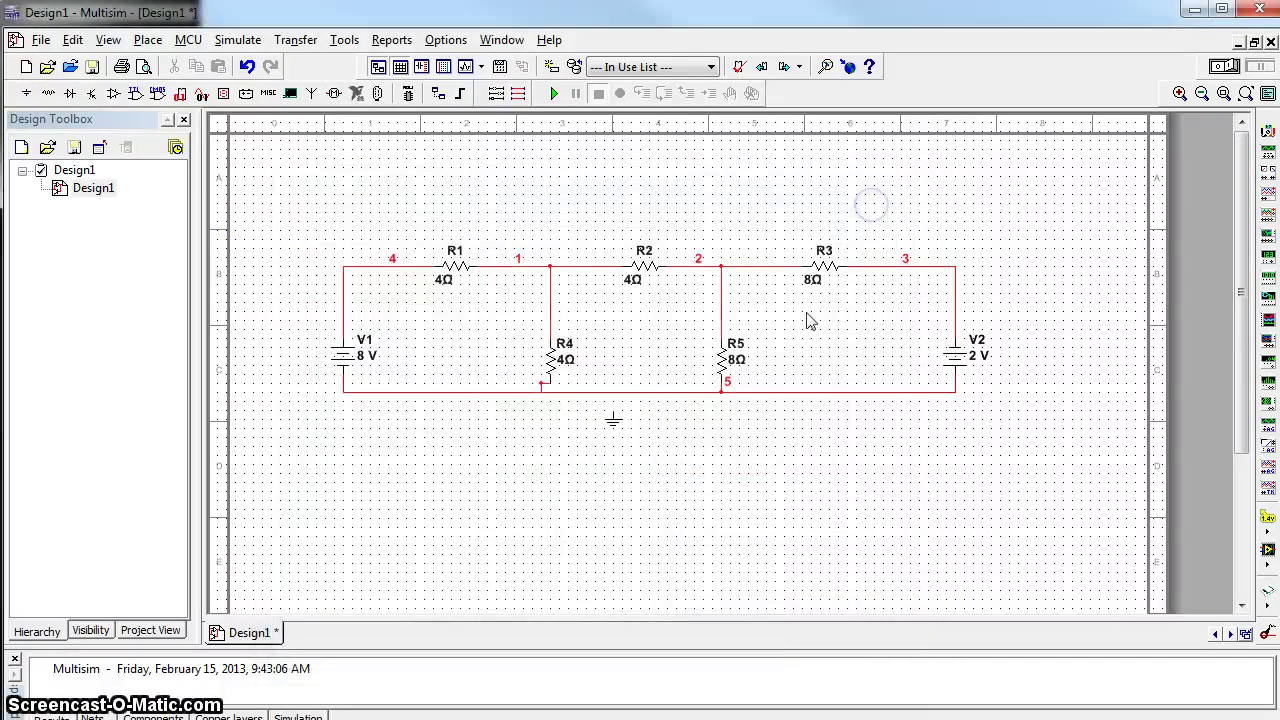
click(549, 405)
click(543, 396)
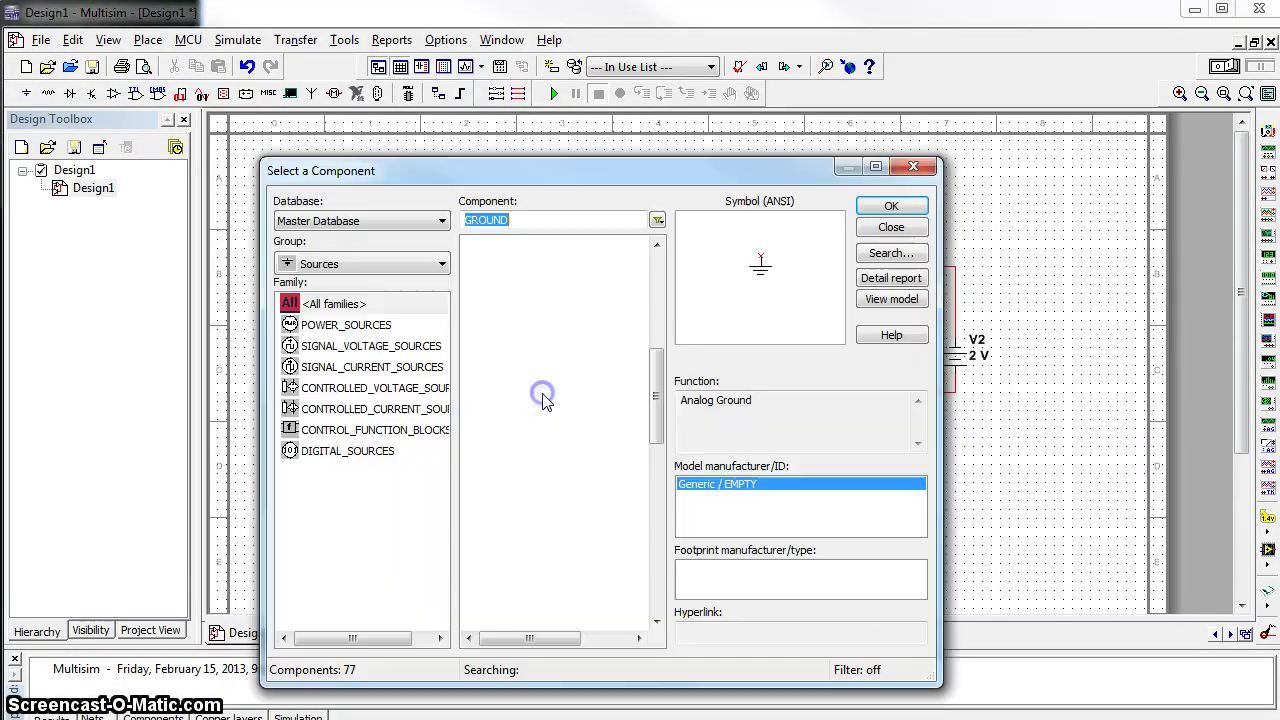
click(891, 228)
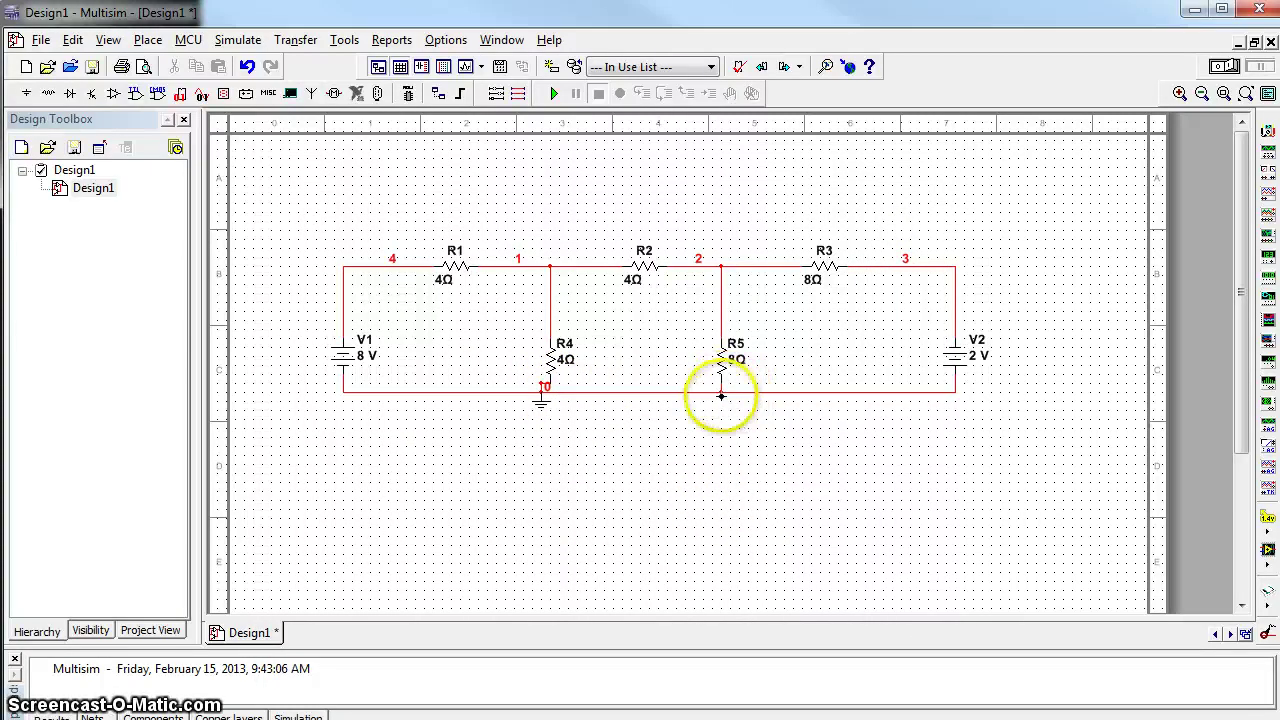
click(722, 393)
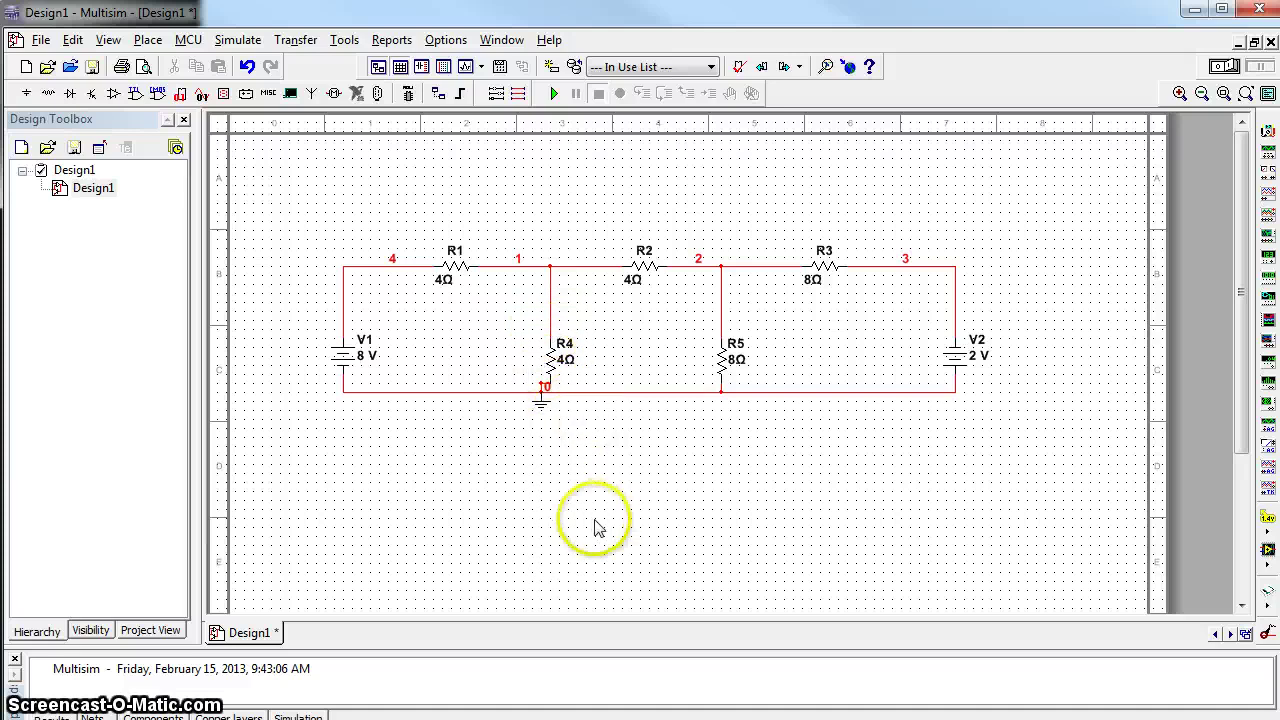
Open the DC operating point analysis and add node voltages V(1)–V(4) as outputs
click(251, 42)
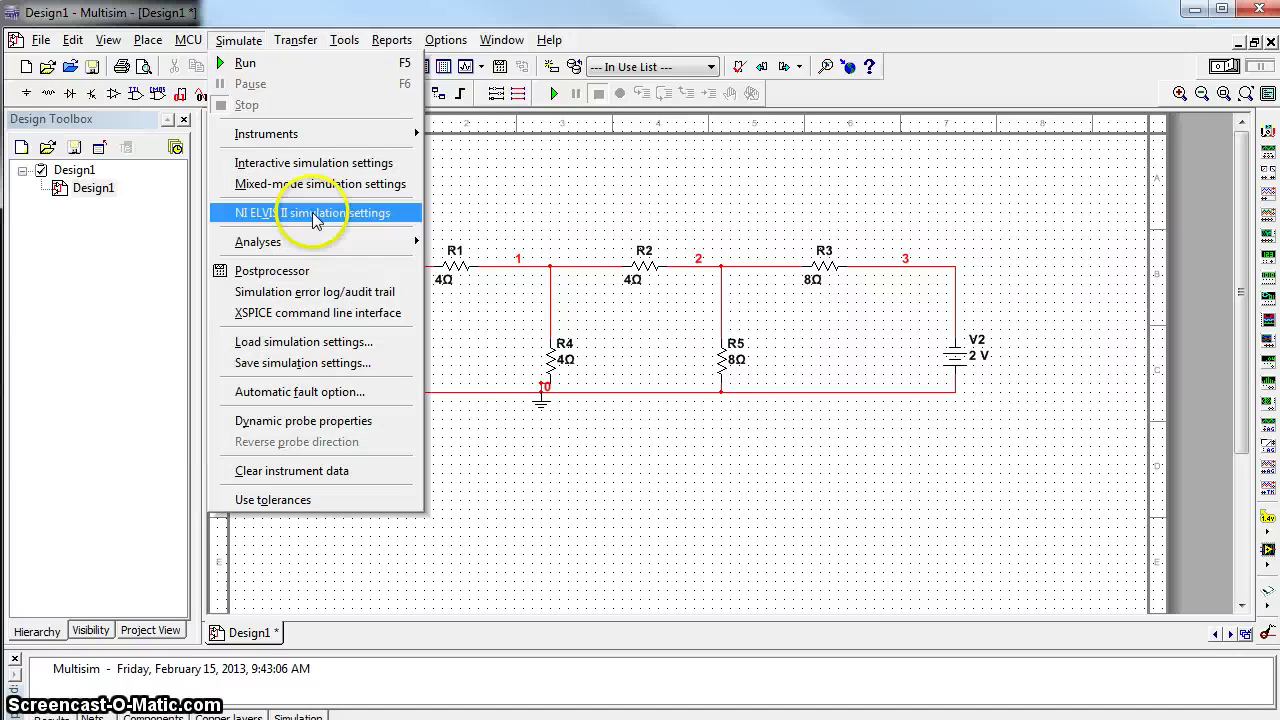
mouse_move(338, 250)
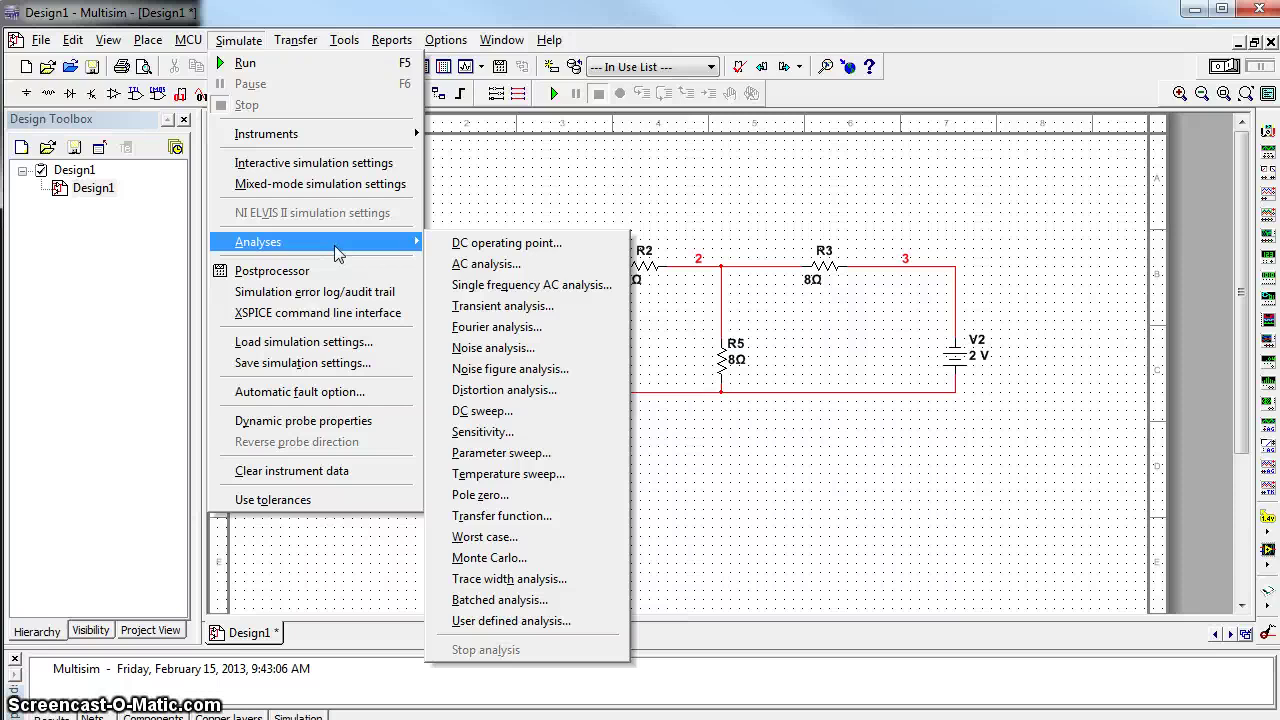
click(485, 248)
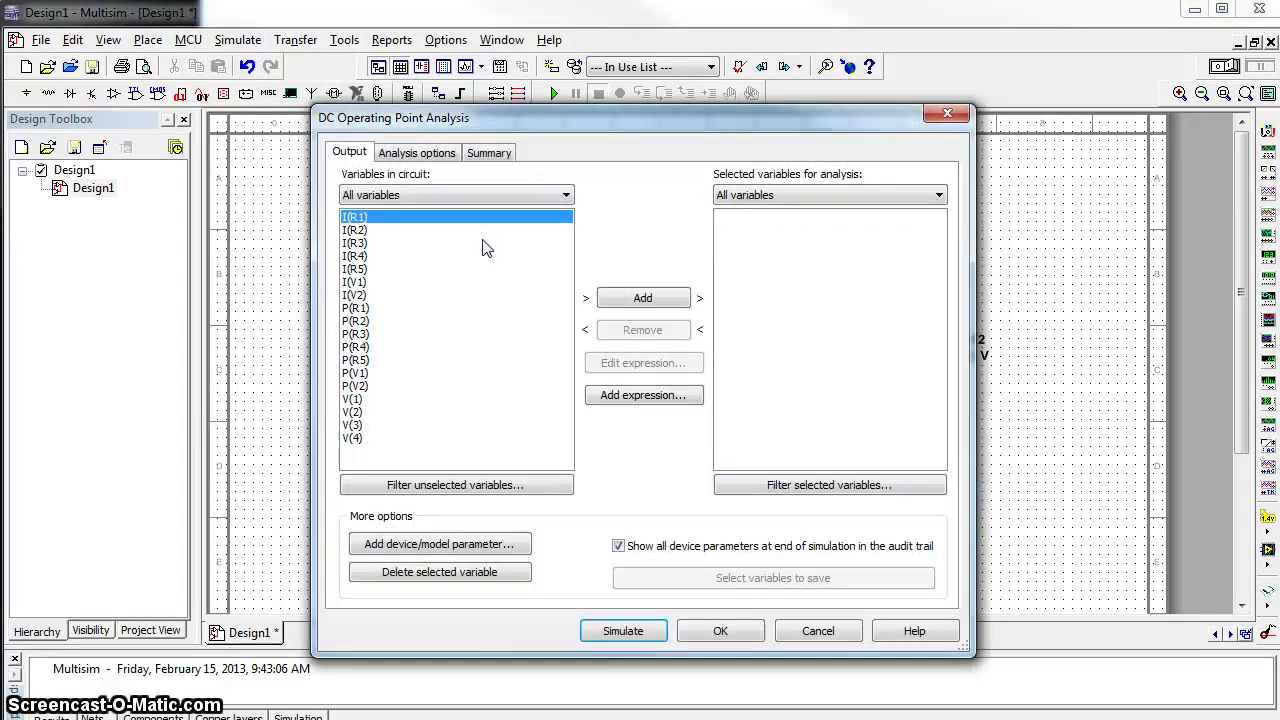
drag(511, 119, 808, 178)
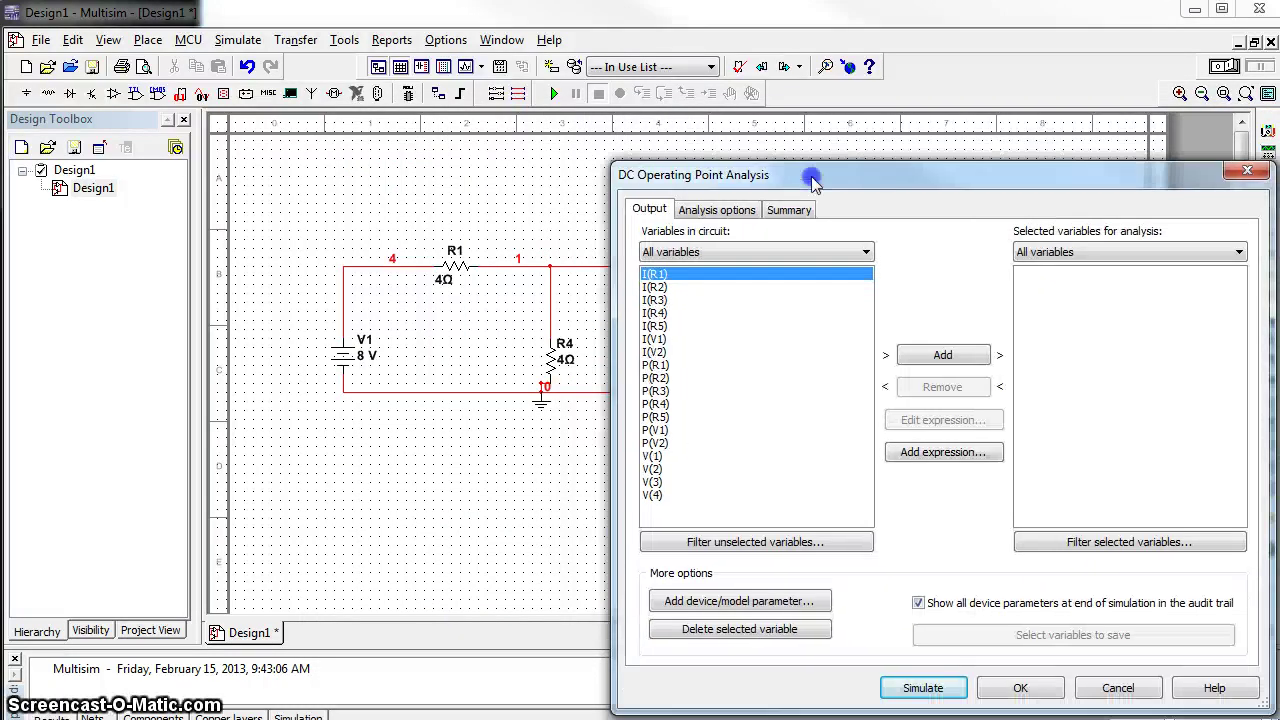
click(655, 456)
click(970, 358)
click(663, 456)
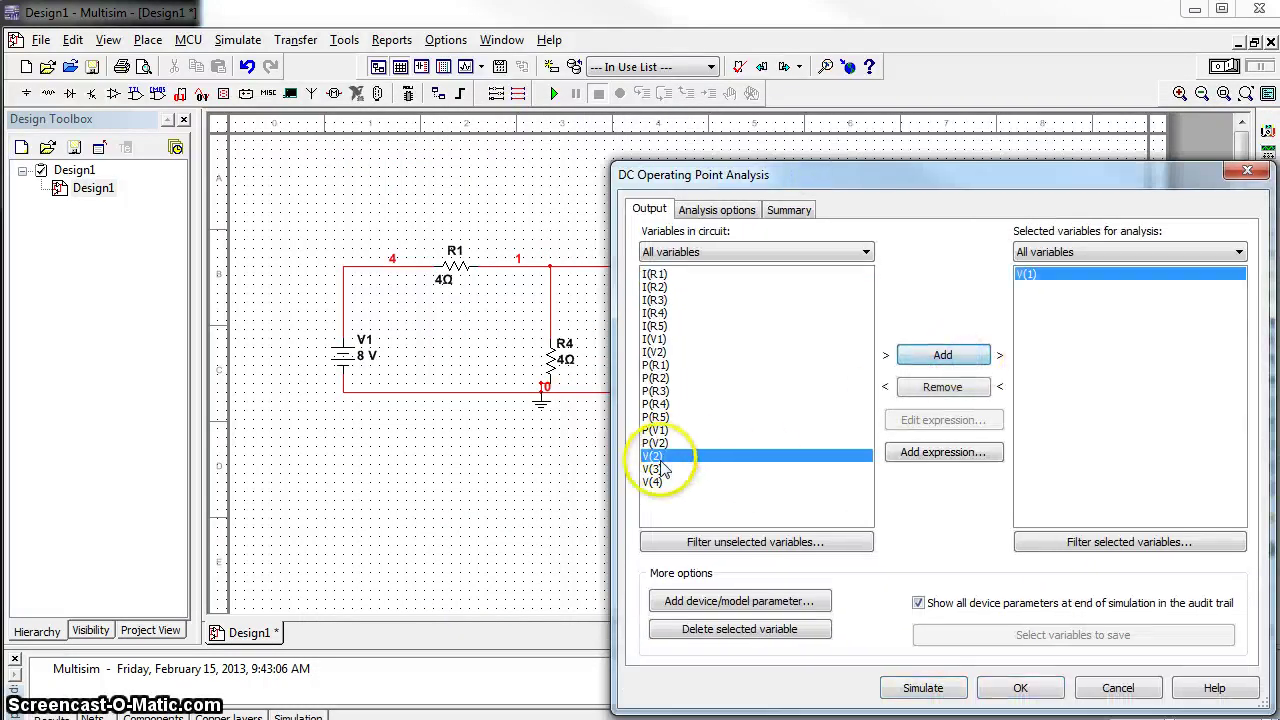
click(942, 358)
click(731, 452)
click(943, 355)
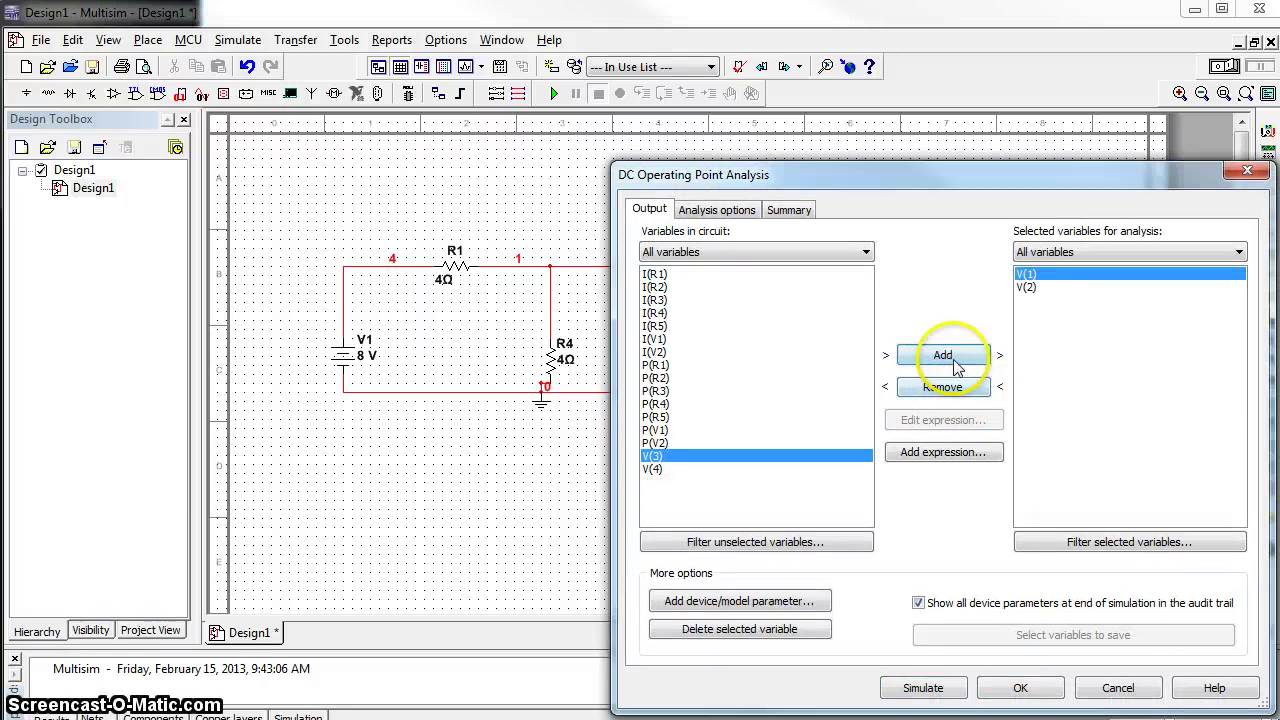
click(948, 357)
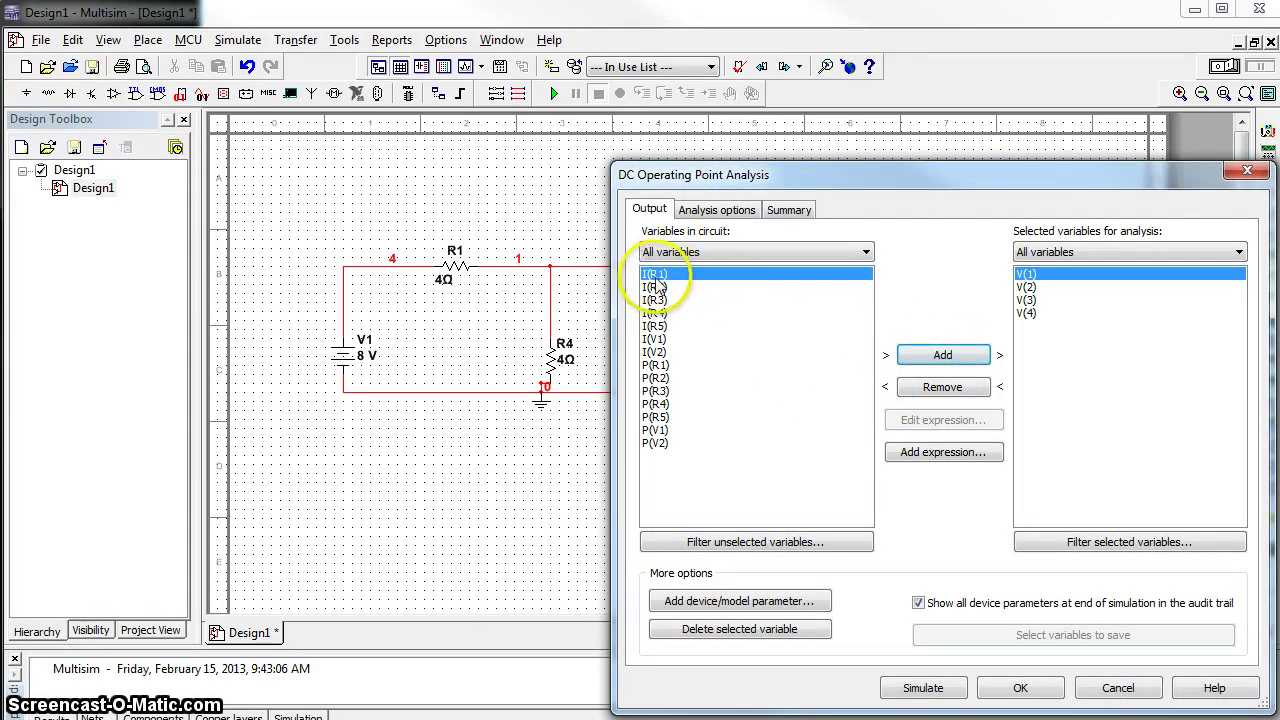
Add currents I(R1)–I(R5) and power P(R1) to the outputs and accept the settings
click(938, 357)
click(940, 357)
click(945, 358)
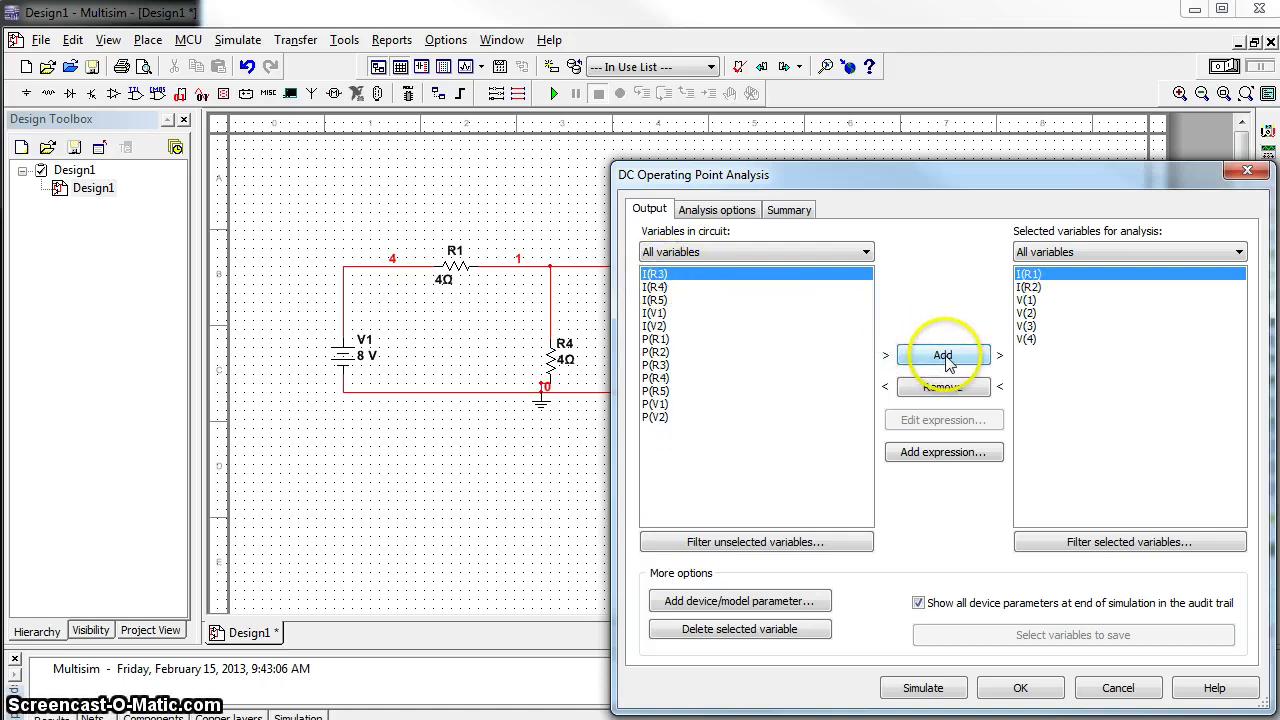
click(946, 359)
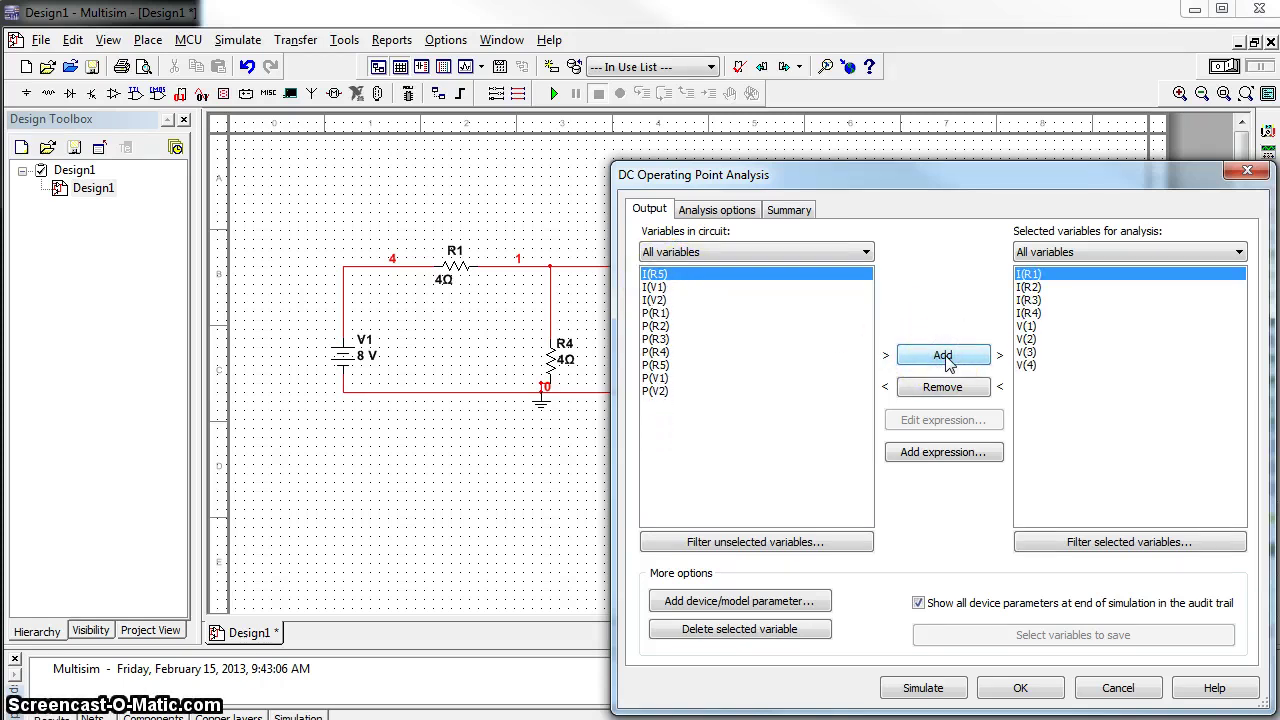
click(945, 358)
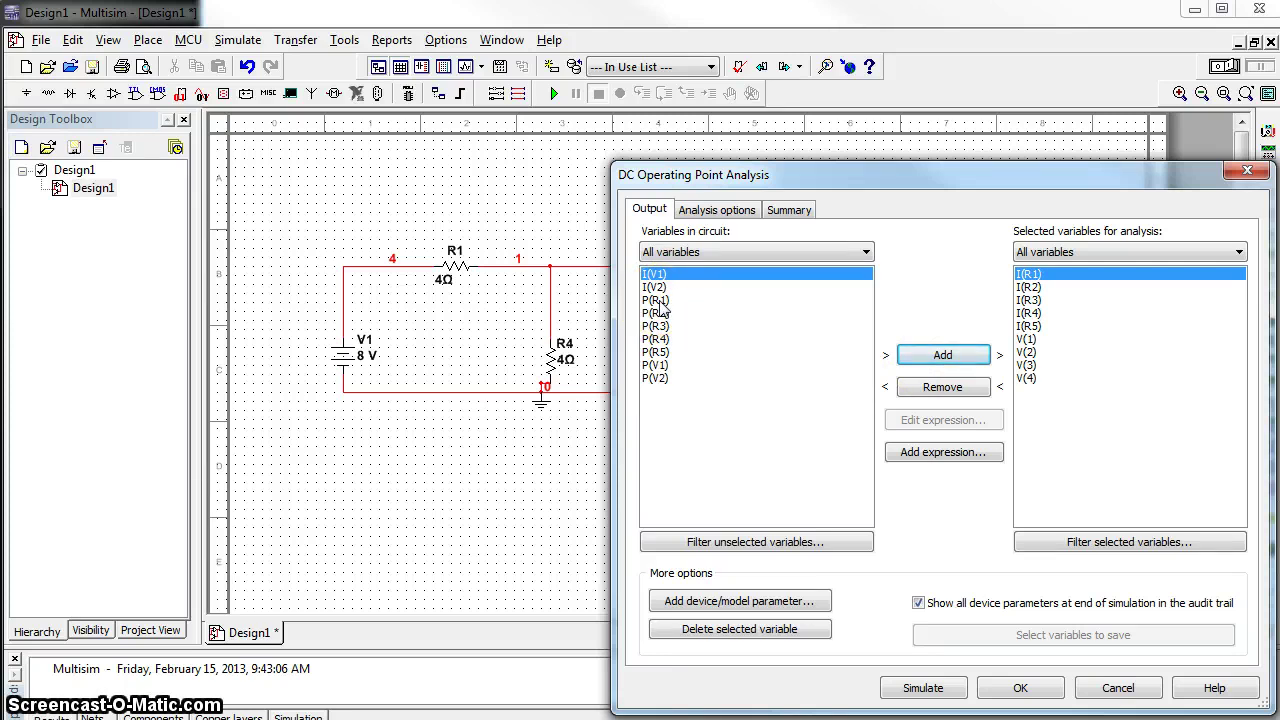
click(658, 301)
click(935, 385)
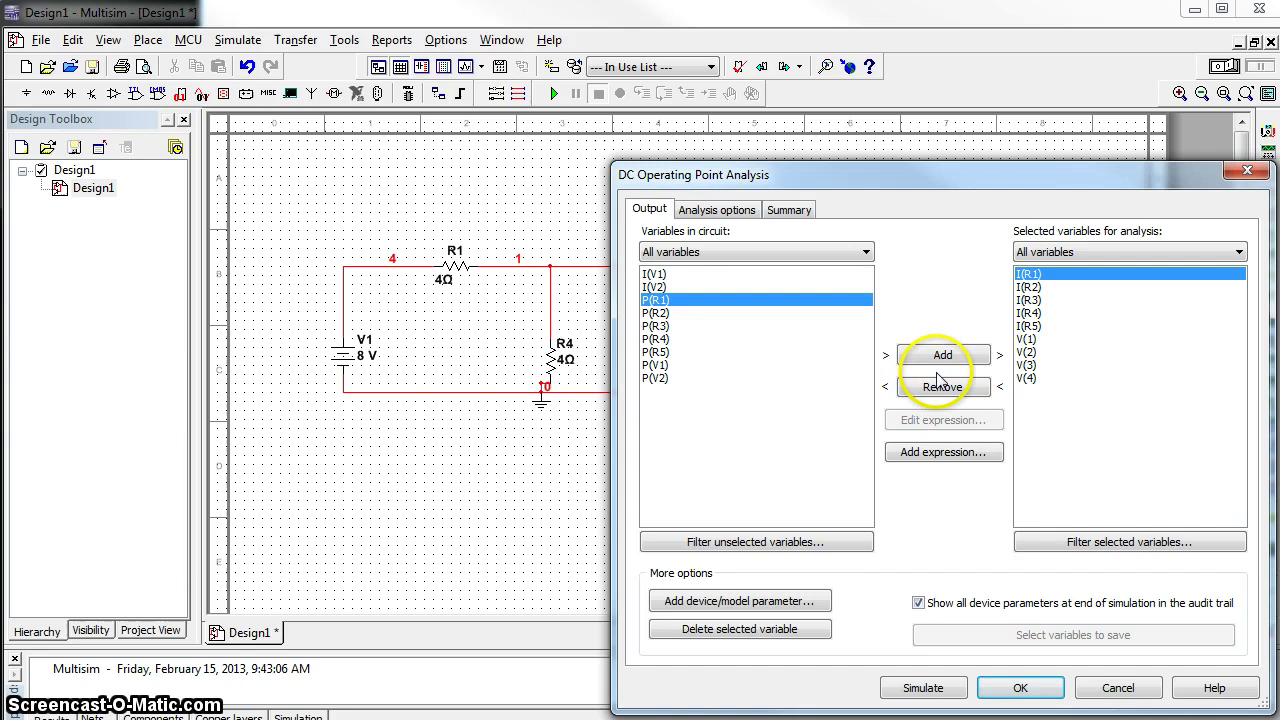
click(940, 358)
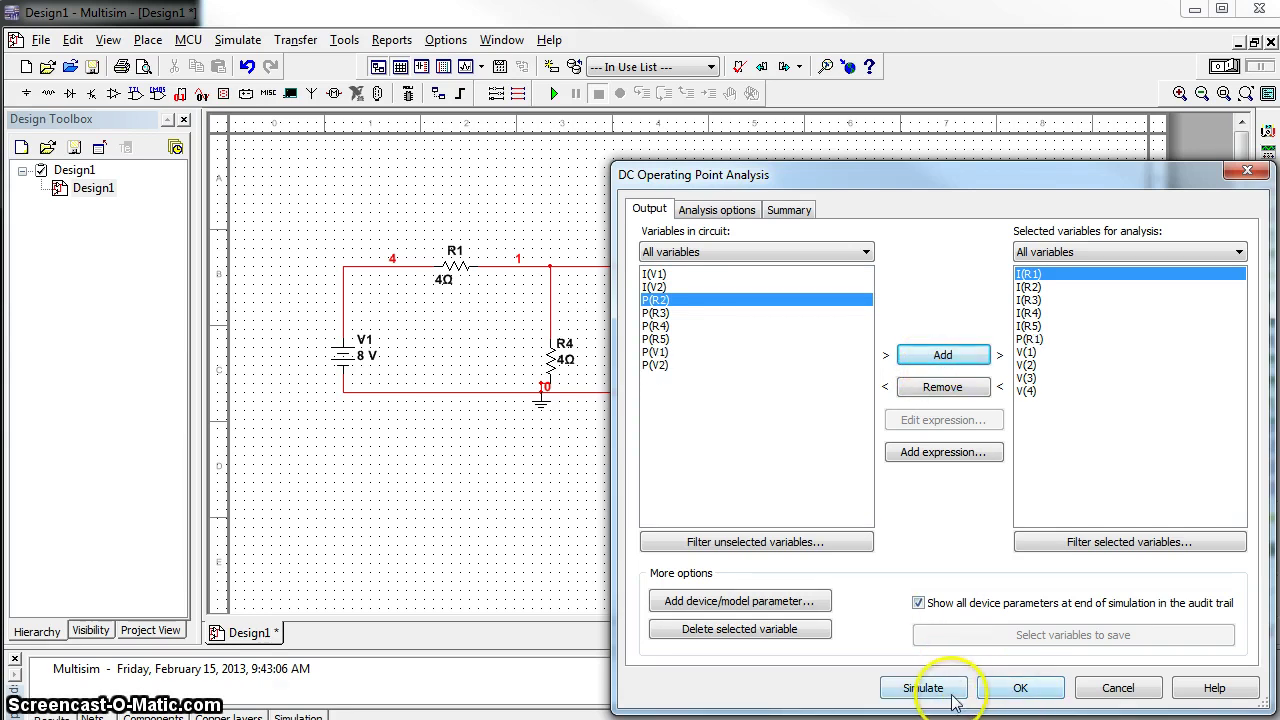
click(1021, 690)
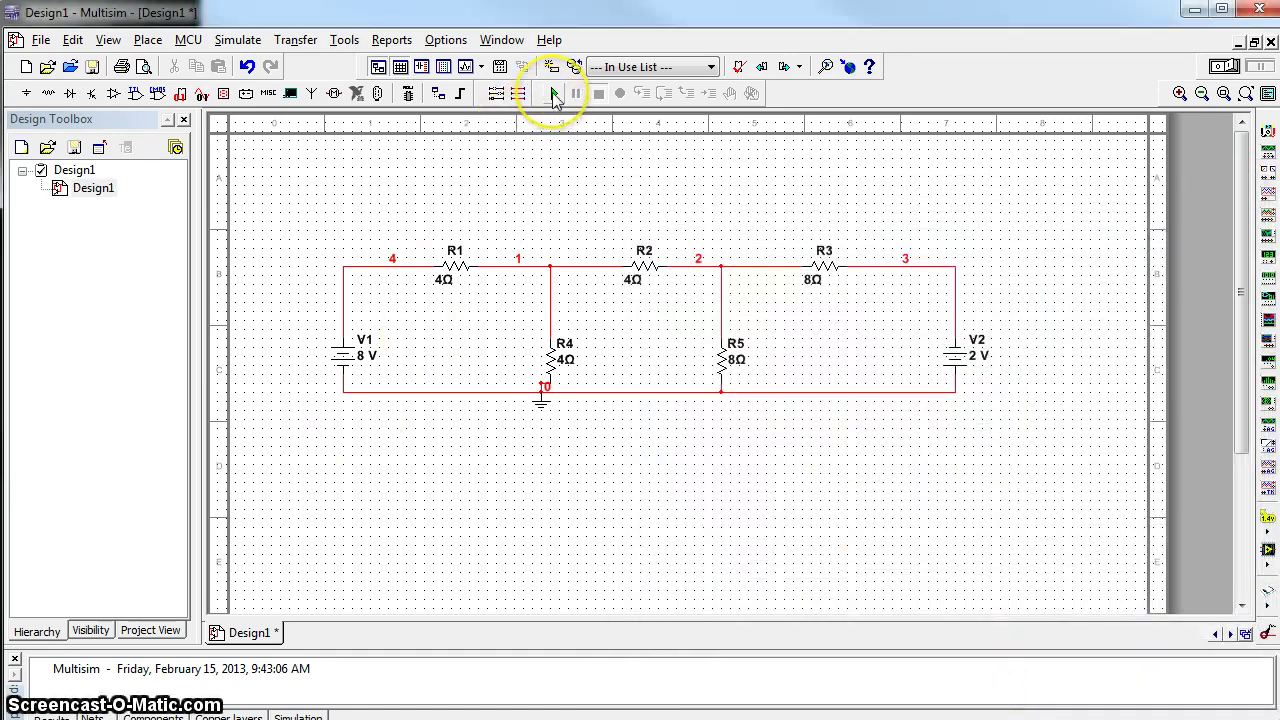
Run the DC operating point analysis, giving results like V(4) 8 V and I(R1) 1.25 A
click(553, 93)
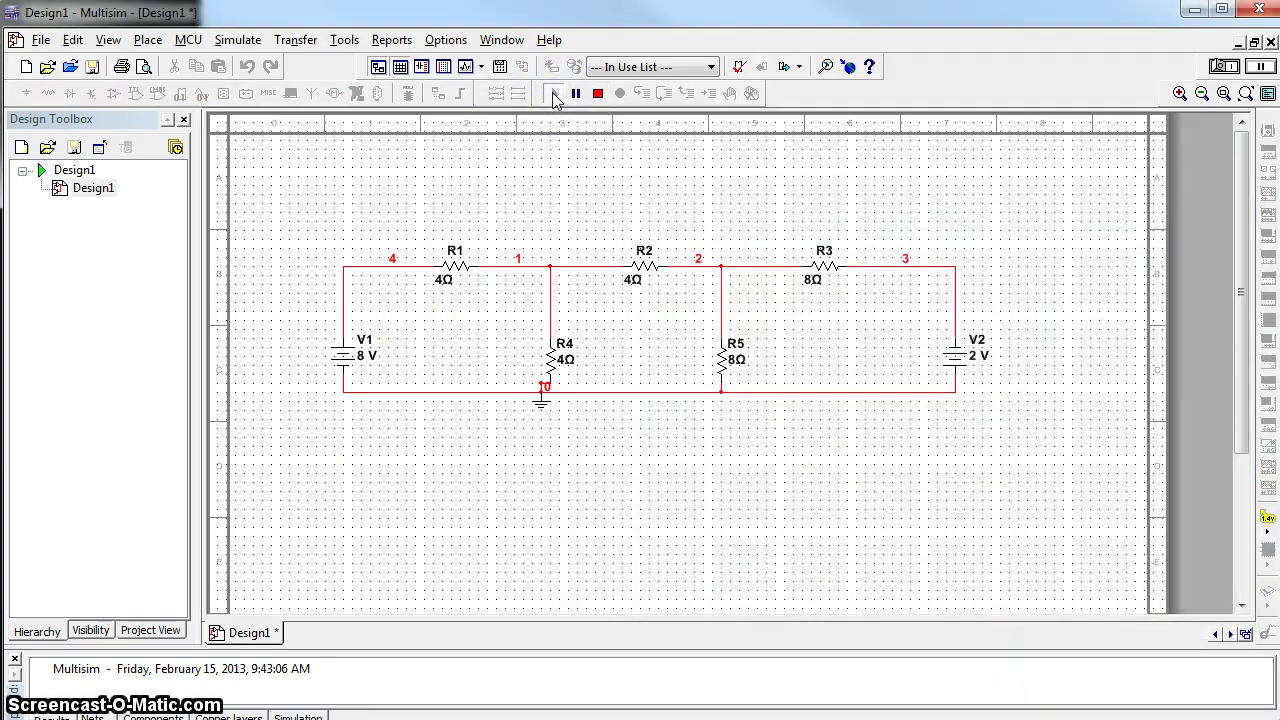
click(596, 96)
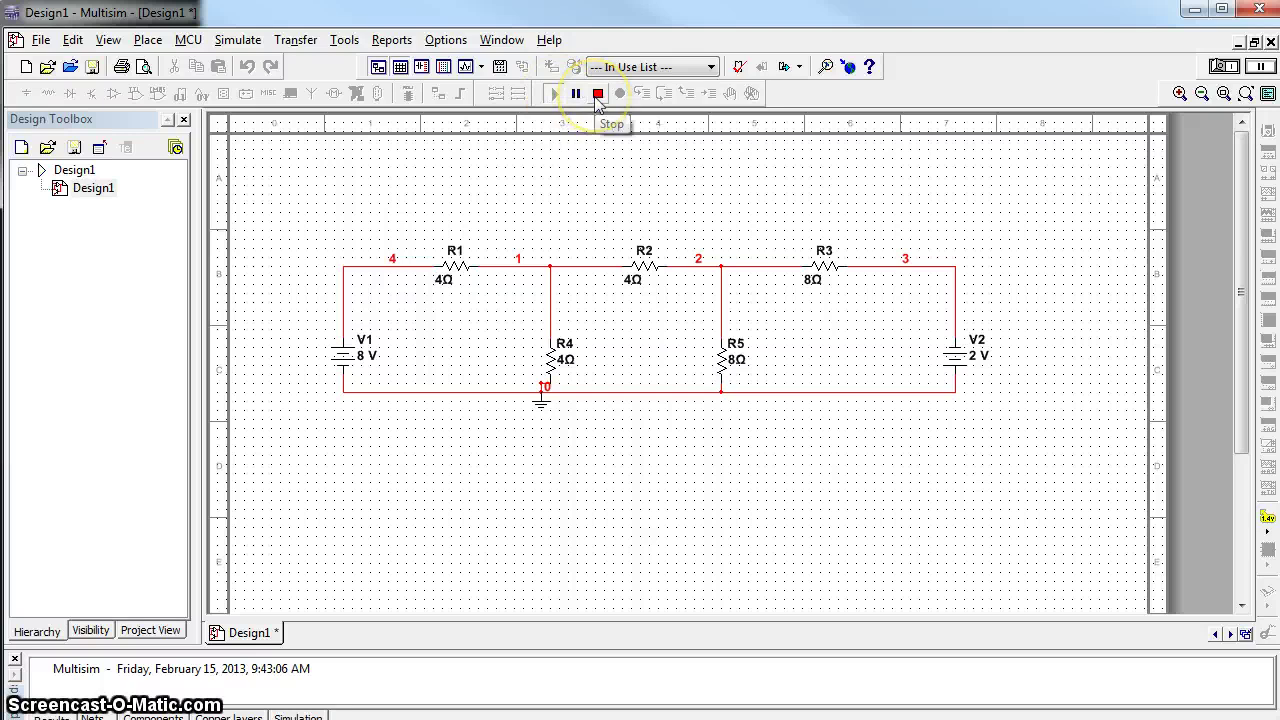
click(240, 40)
click(322, 243)
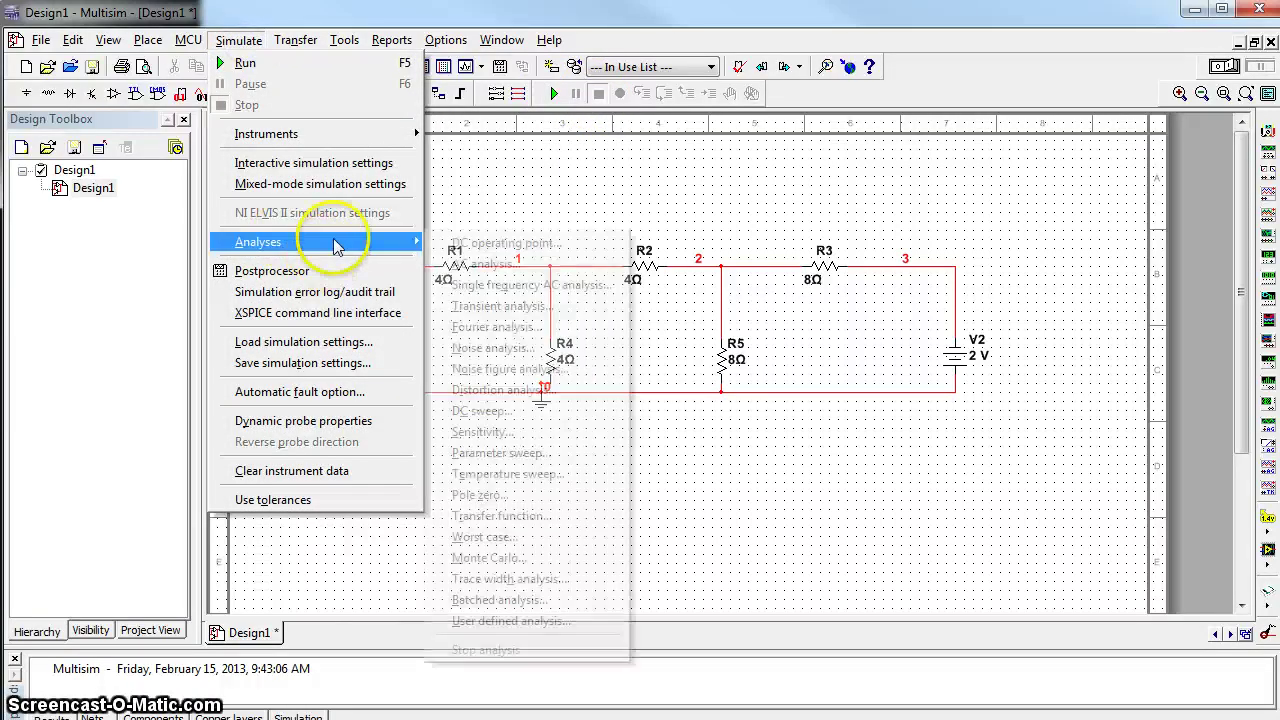
click(474, 248)
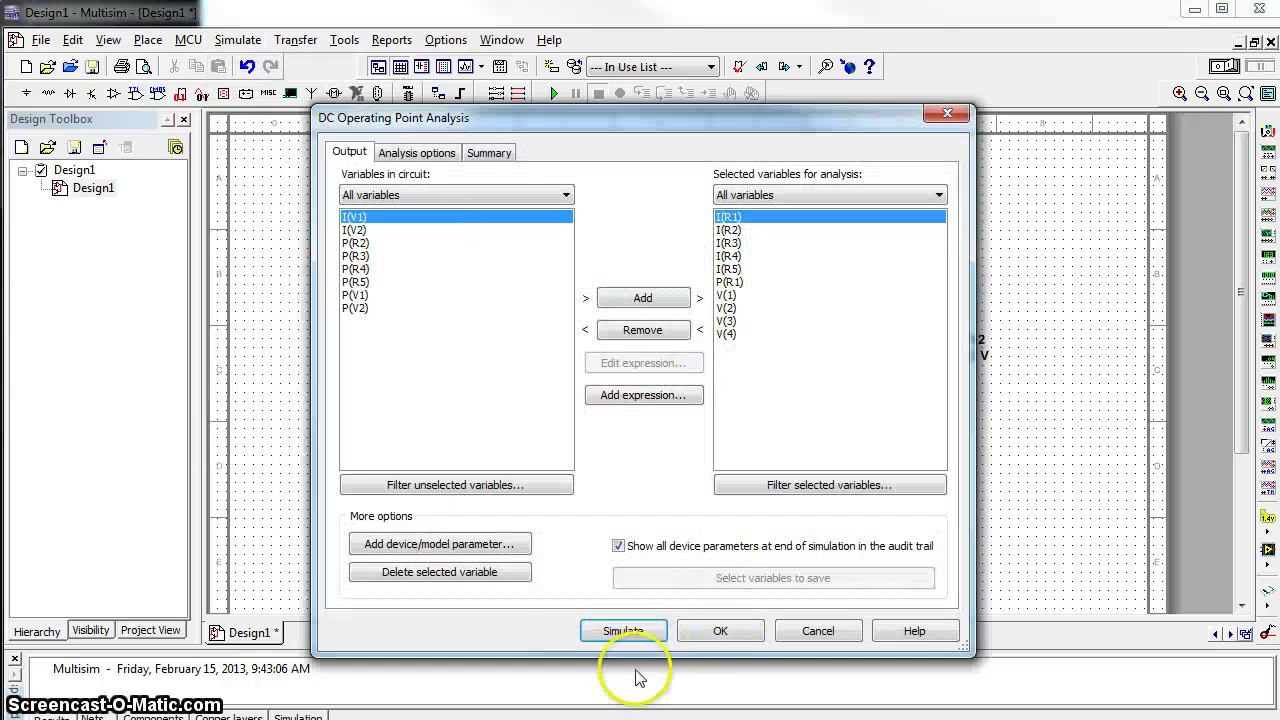
click(620, 631)
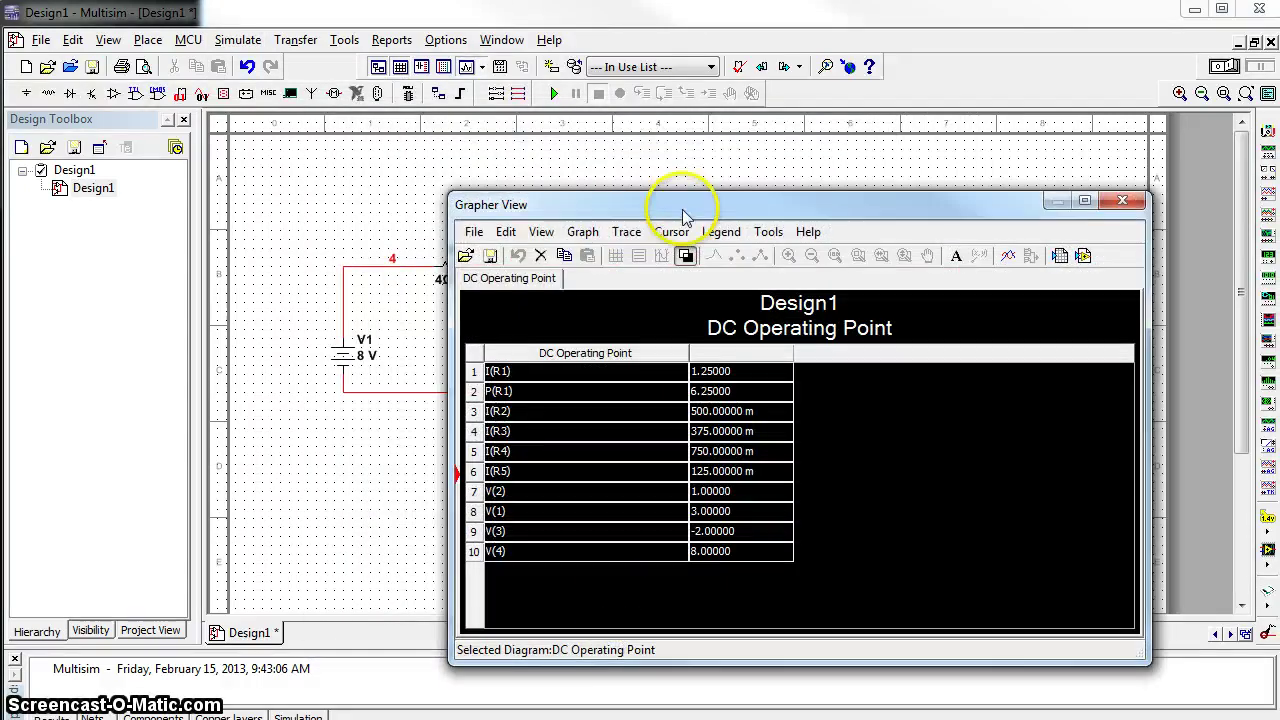
Shrink the Grapher View results window and park it right of the schematic so both stay visible
drag(663, 197, 785, 143)
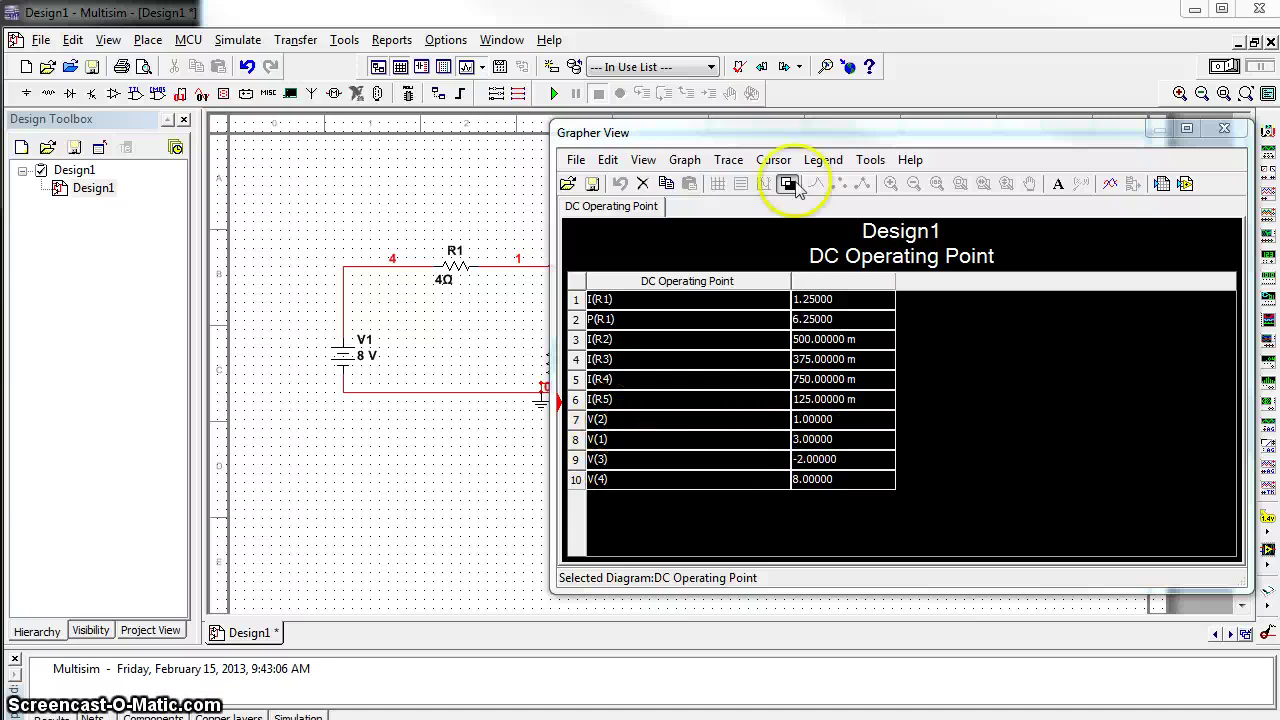
drag(797, 141, 334, 143)
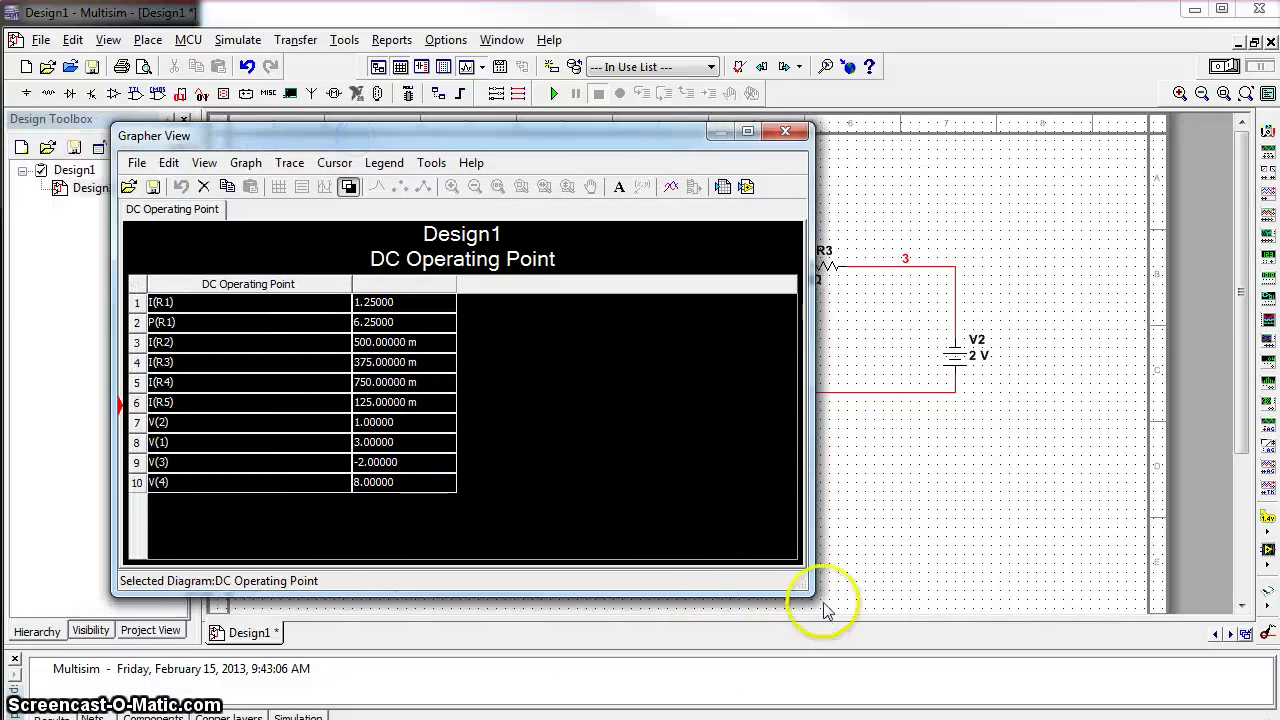
drag(806, 584, 501, 577)
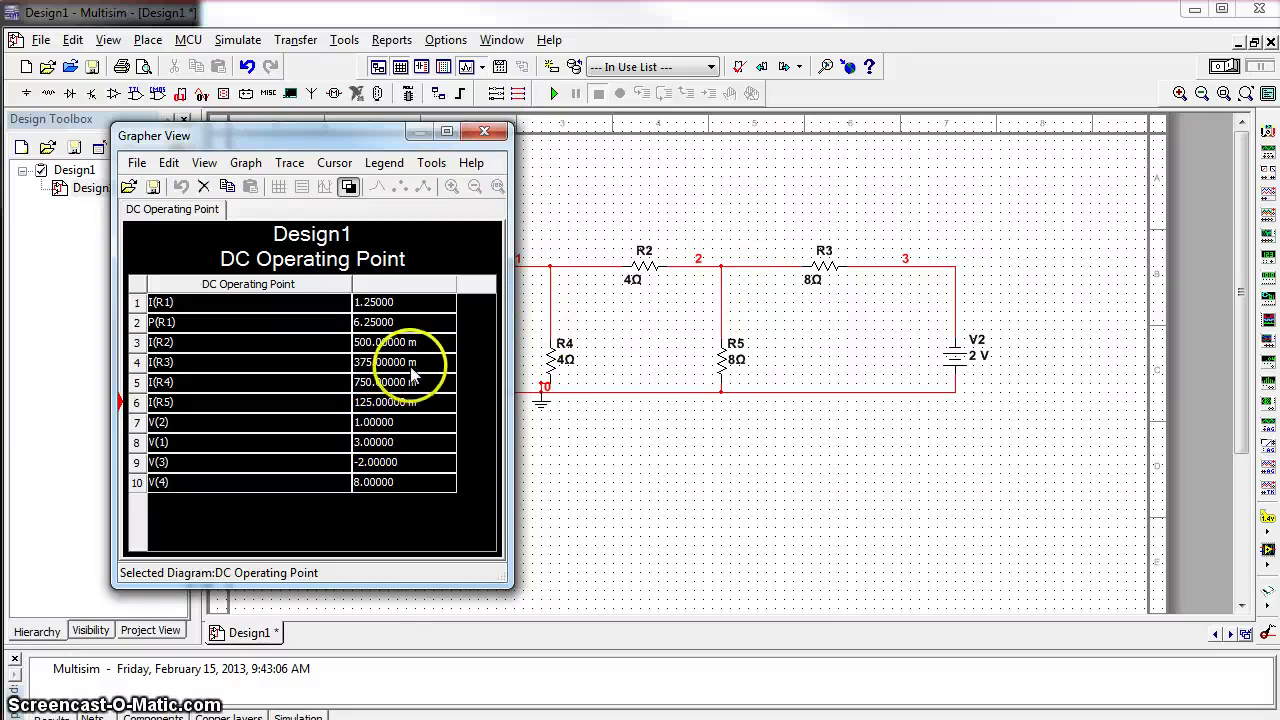
drag(340, 136, 1030, 145)
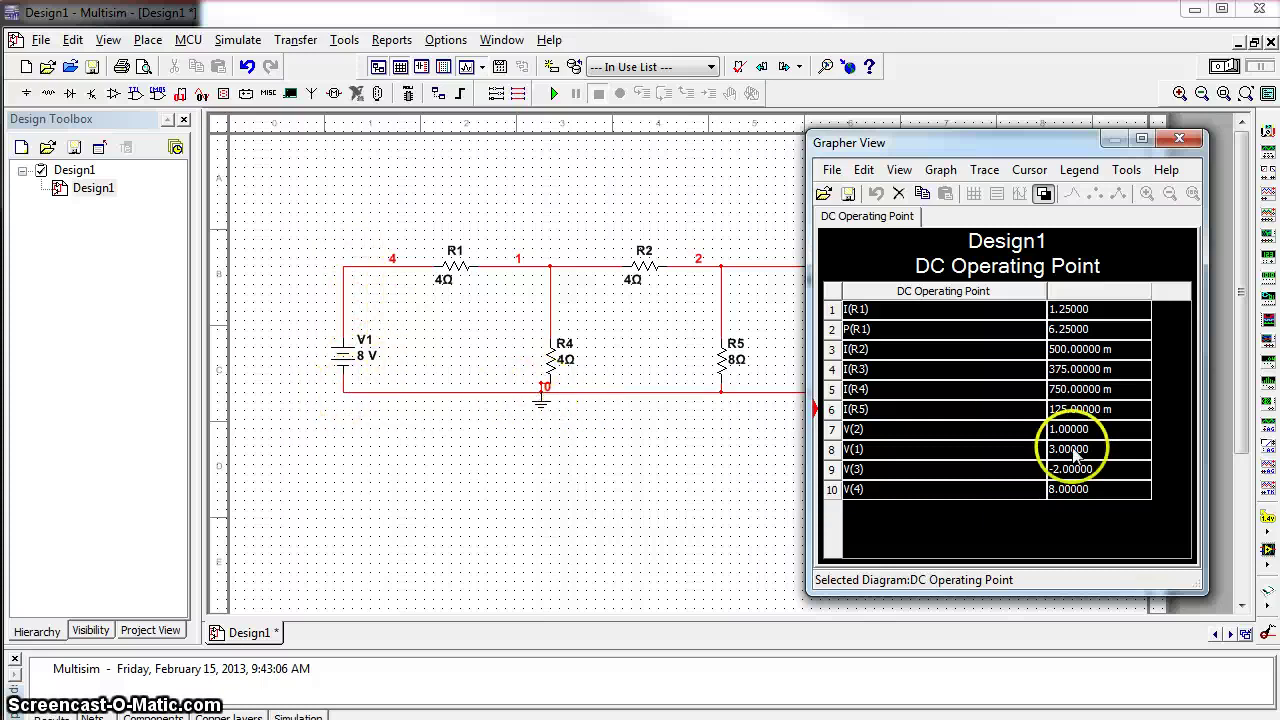
drag(1009, 143, 497, 166)
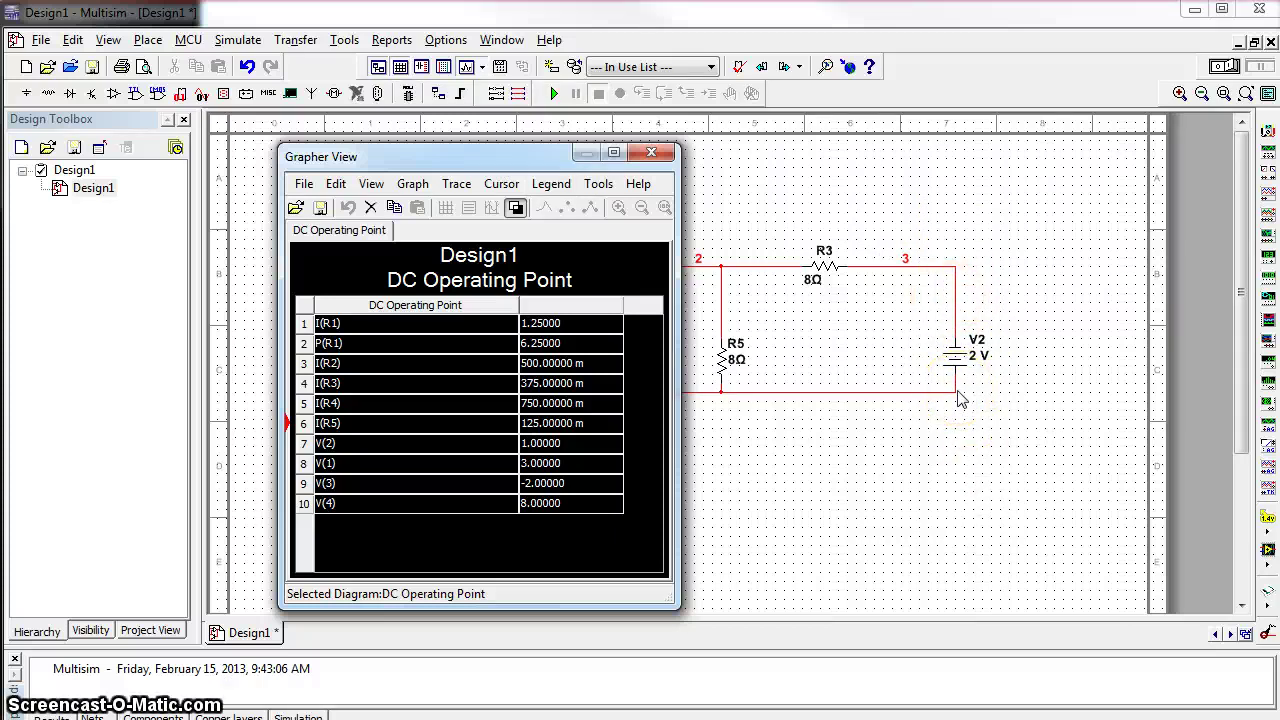
drag(516, 160, 839, 197)
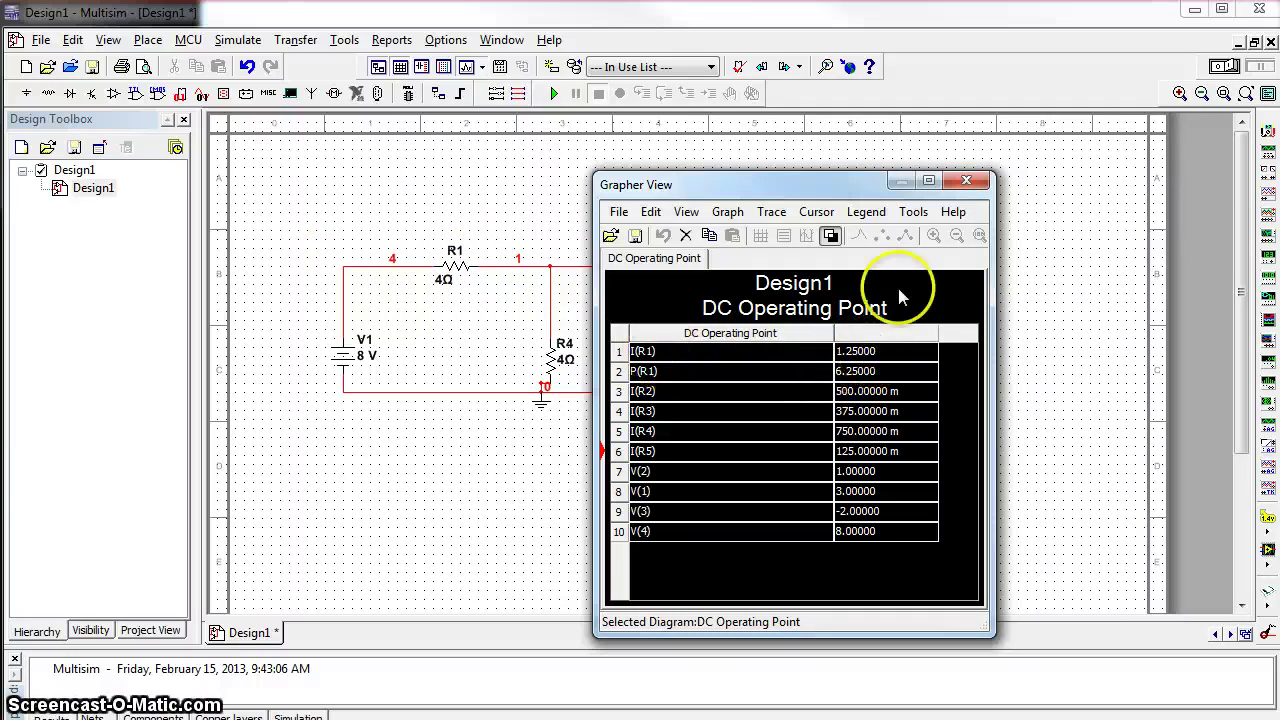
Close the Grapher View results window and select the ground symbol below R4
click(963, 183)
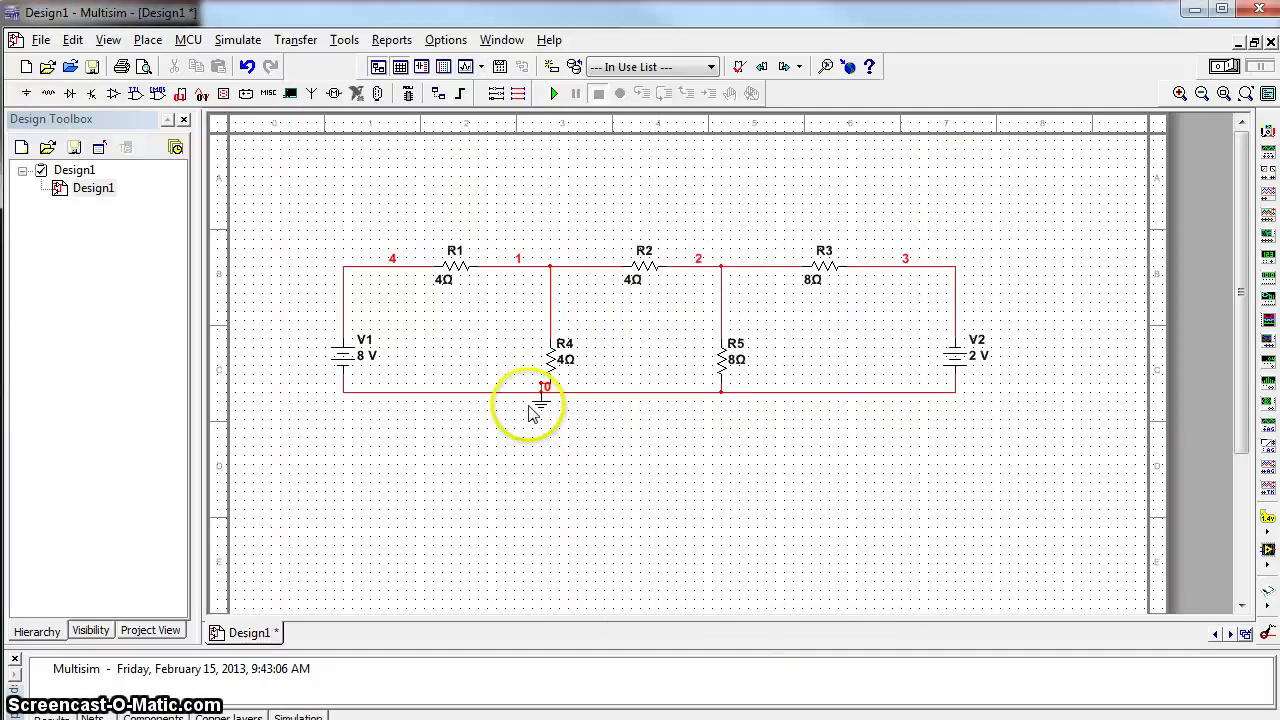
click(541, 405)
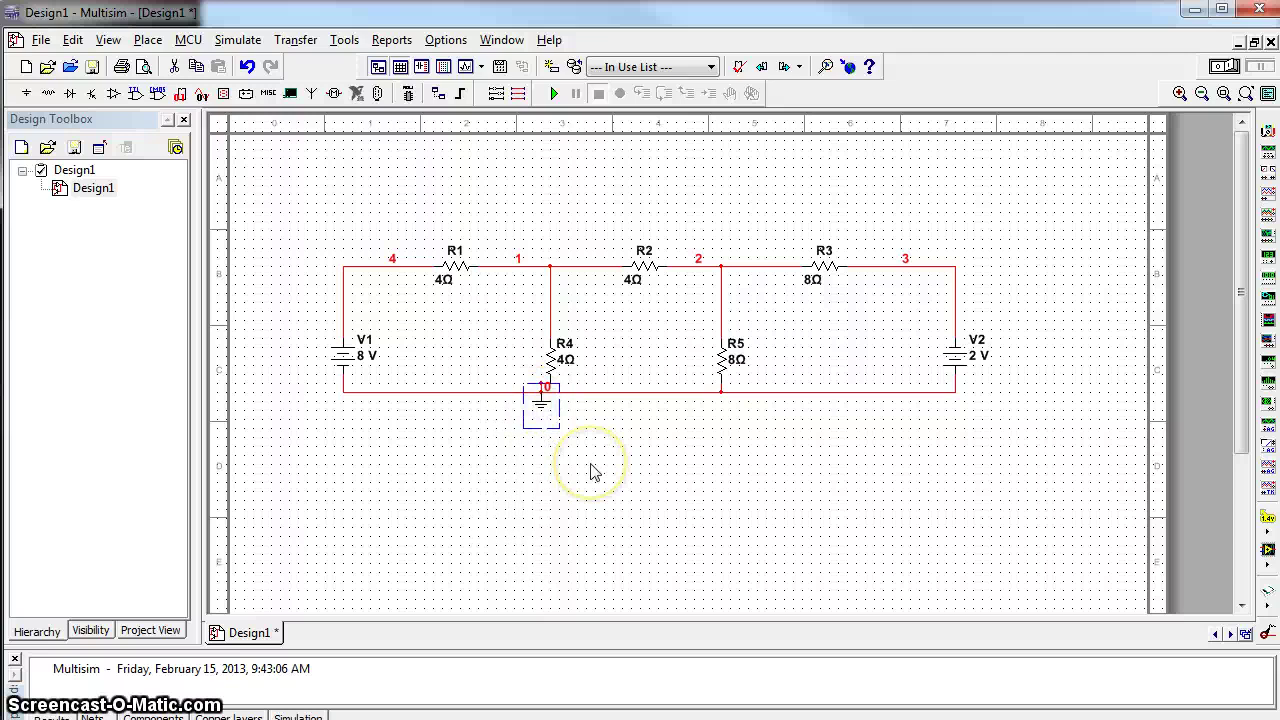